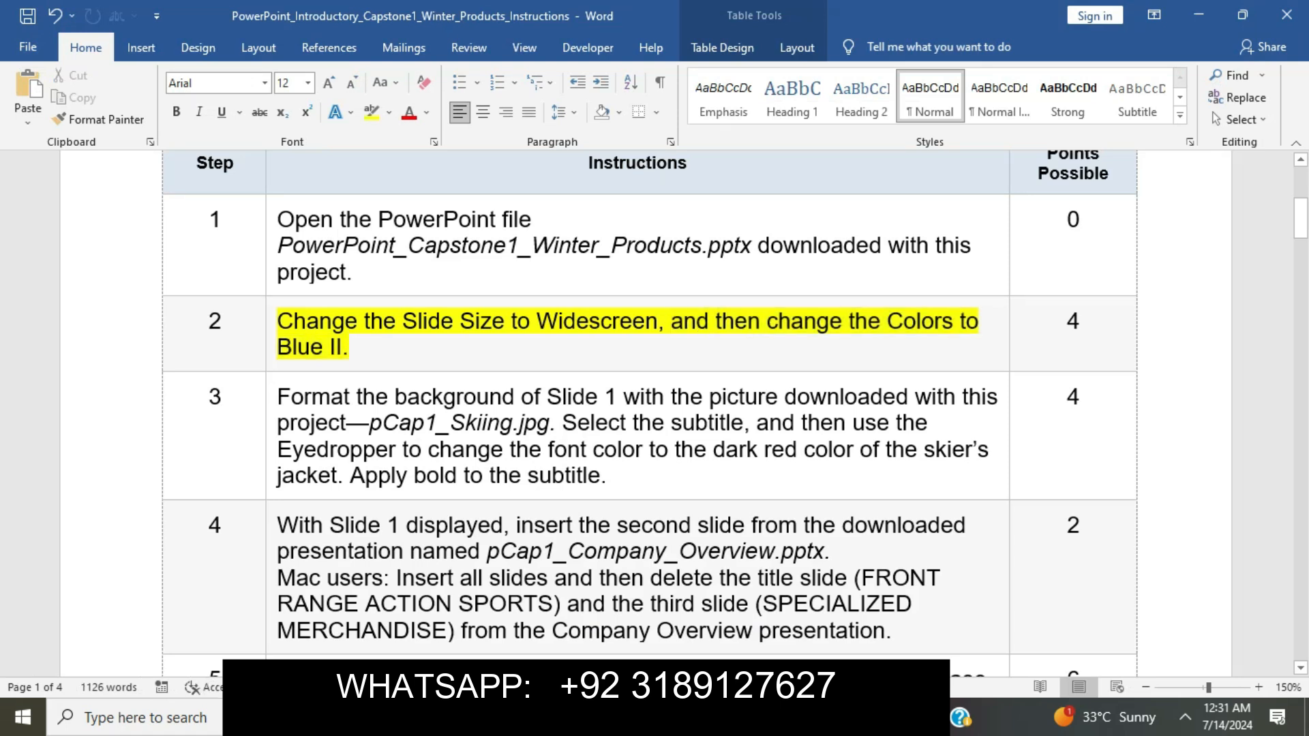
# Remove the yellow highlight from step 2 and highlight the step 3 instruction in yellow.
pyautogui.click(270, 330)
pyautogui.click(349, 295)
pyautogui.click(467, 422)
pyautogui.scroll(-2, 467, 422)
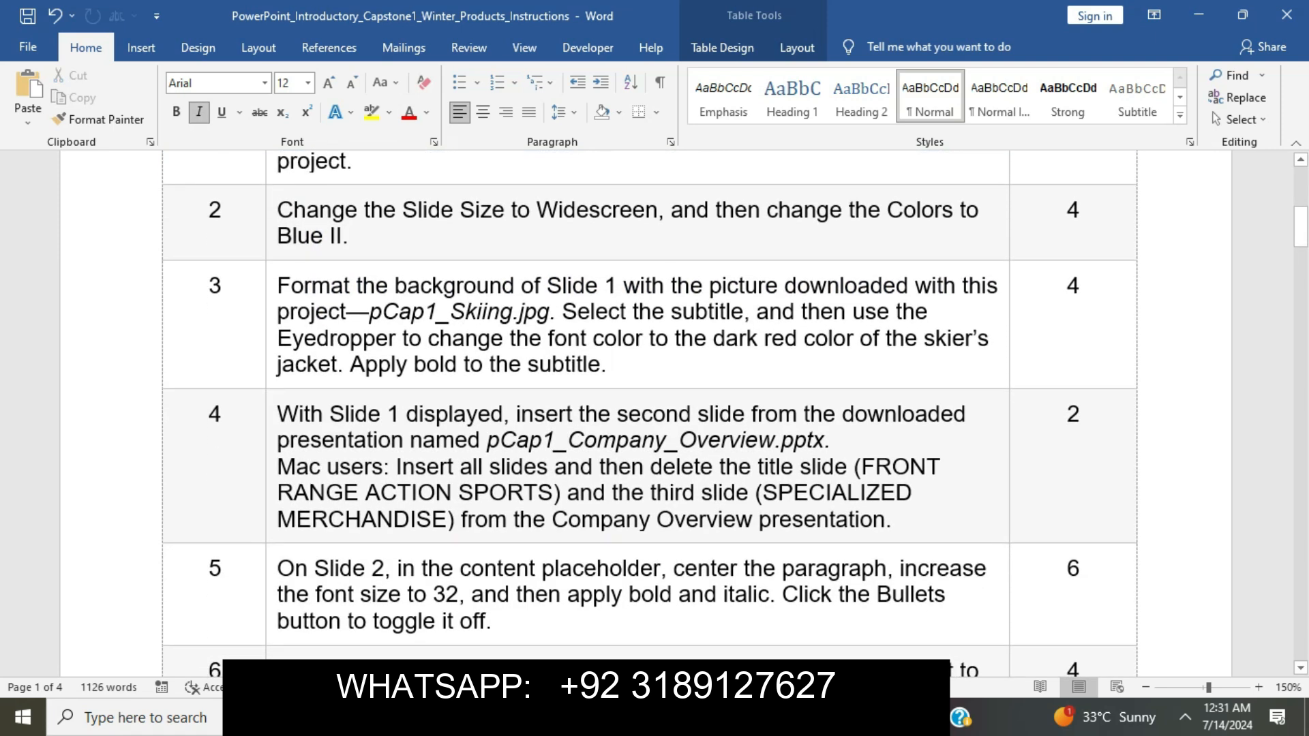
pyautogui.click(270, 321)
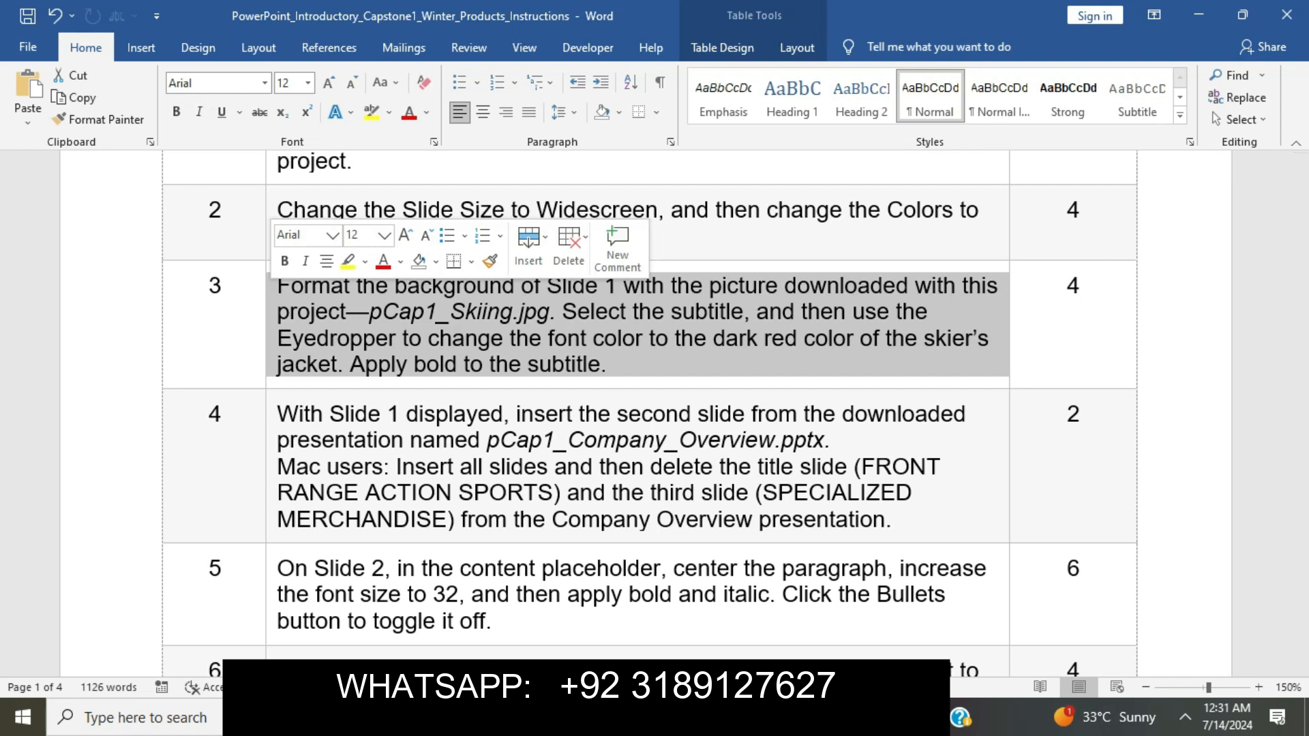
pyautogui.click(347, 261)
# Select the start of step 3's first sentence and bring up the winter products presentation.
pyautogui.click(463, 312)
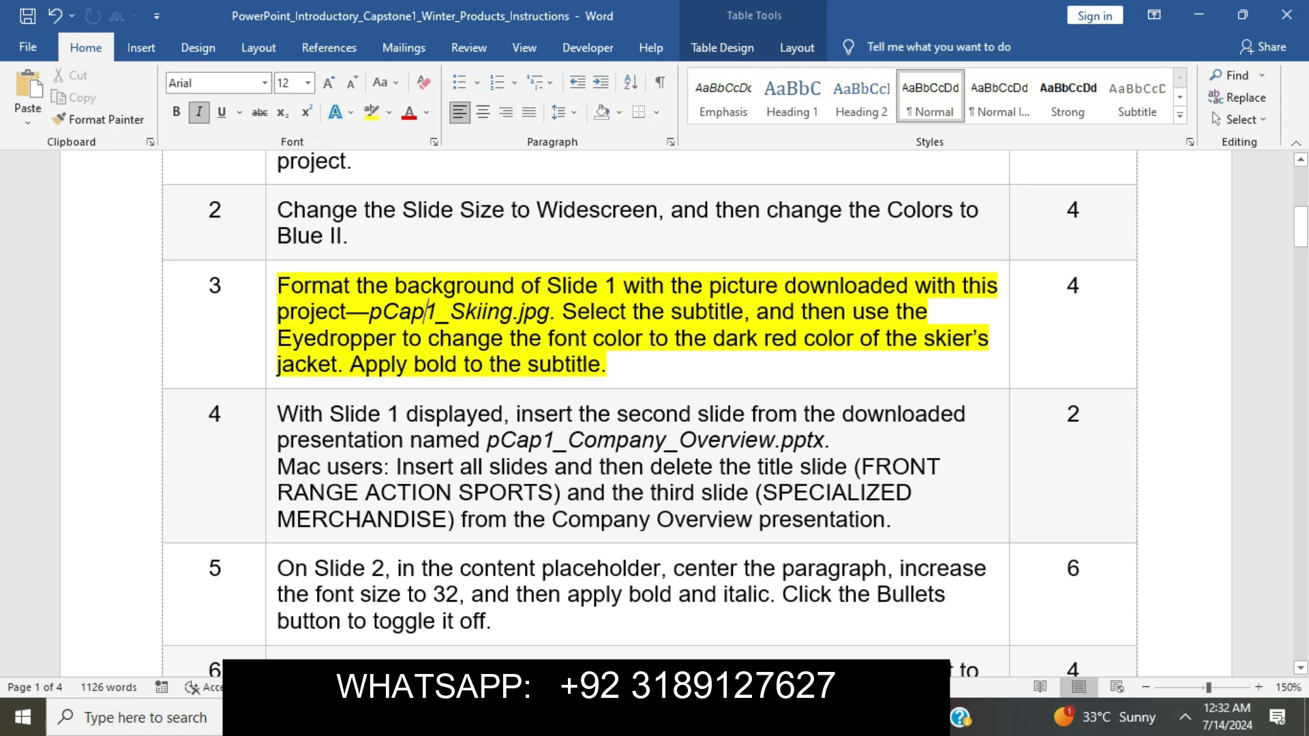
pyautogui.moveTo(277, 285); pyautogui.dragTo(562, 311)
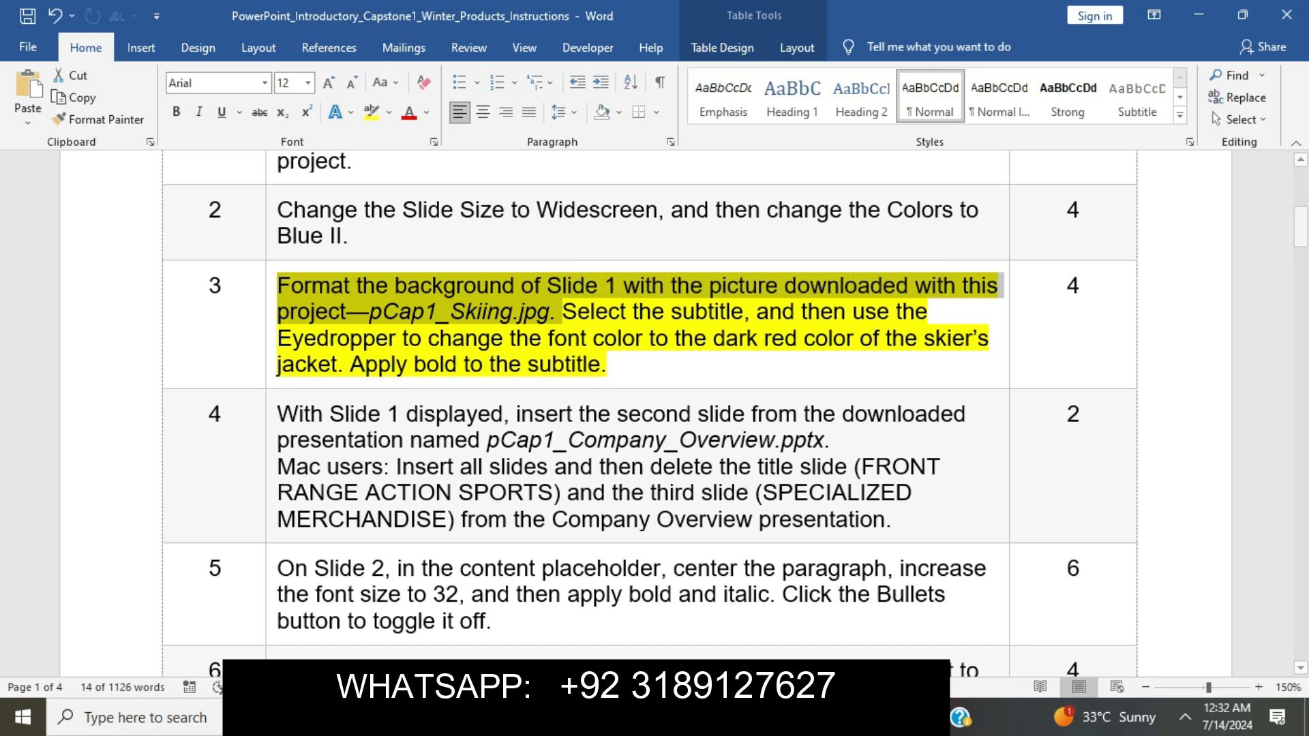
pyautogui.hotkey('alt', 'Tab')
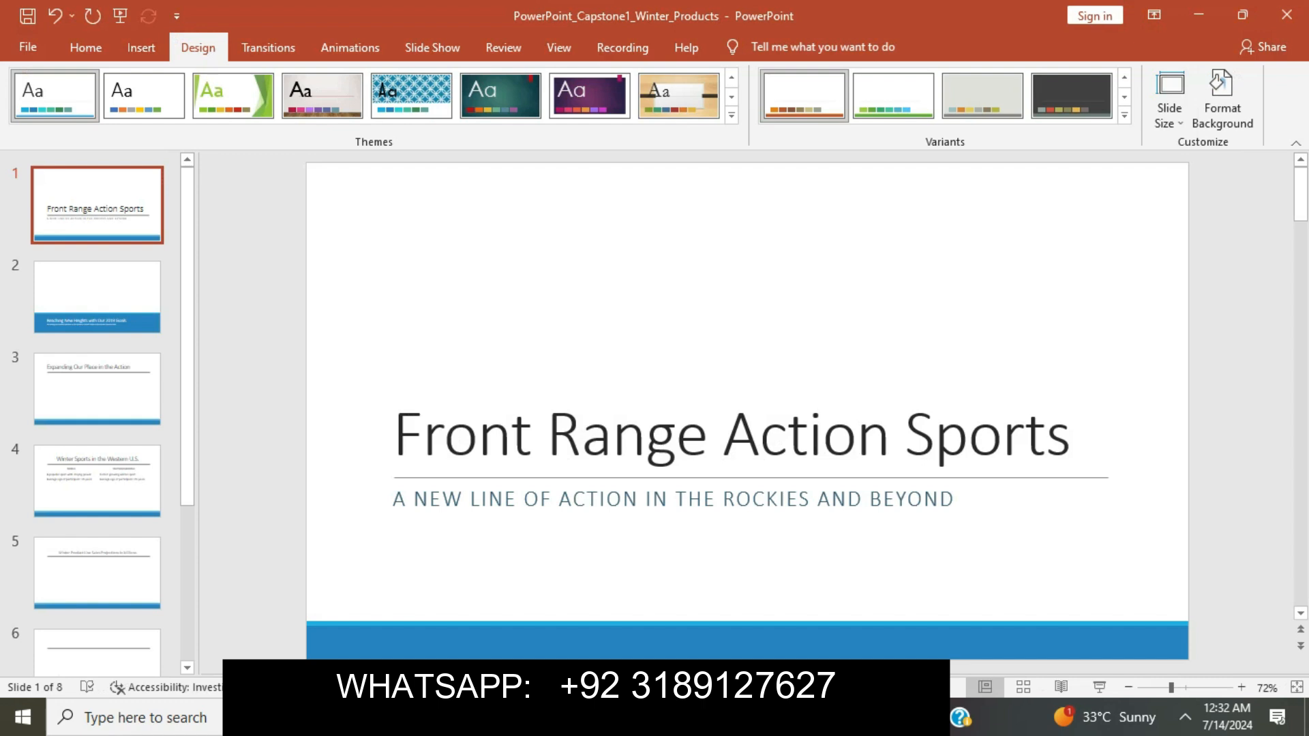
# Switch Slide 1's background to picture fill and browse to the Downloads project pictures folder.
pyautogui.click(1220, 102)
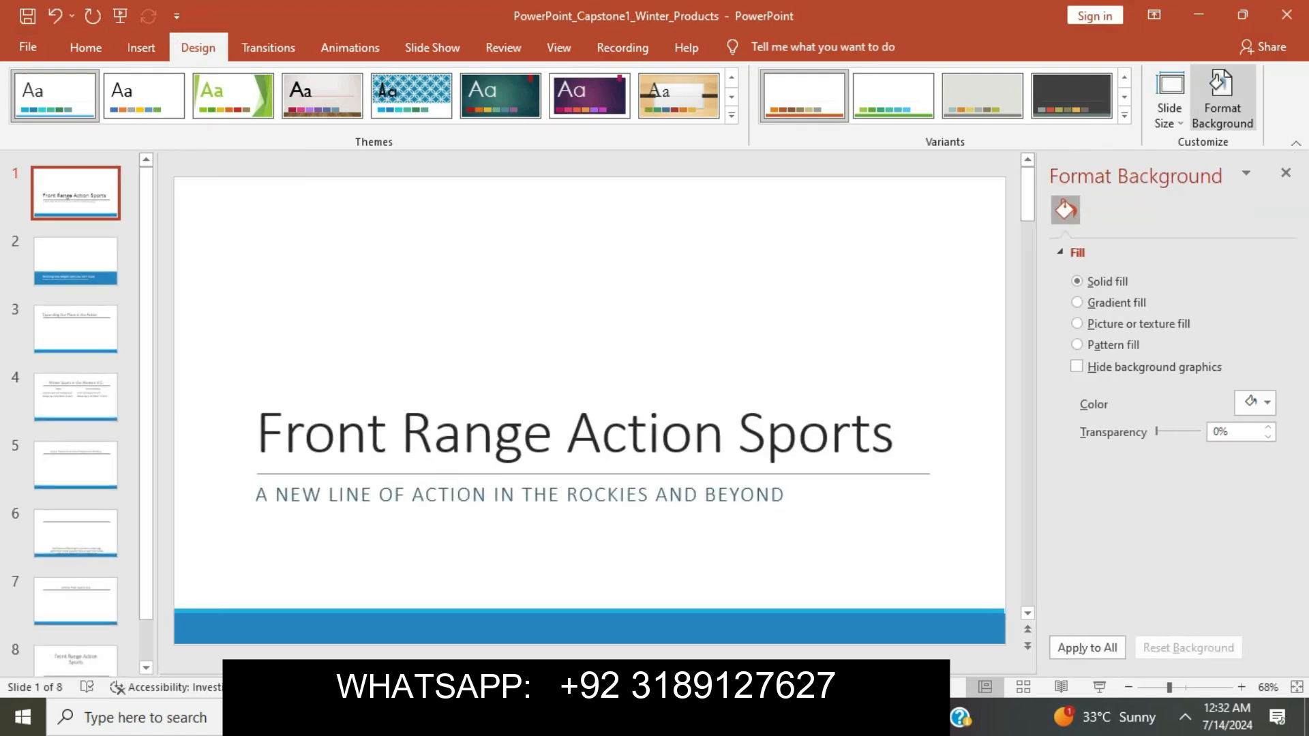
pyautogui.click(1107, 324)
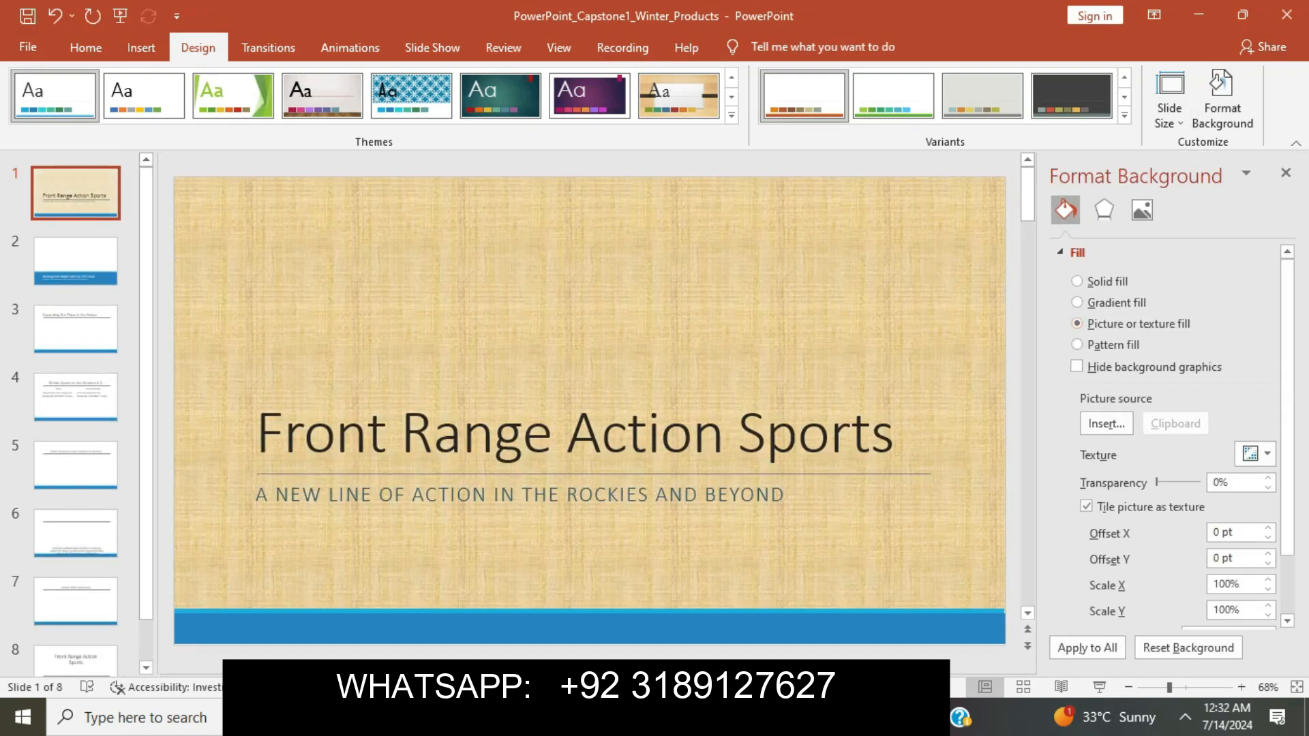
pyautogui.click(1106, 423)
pyautogui.press('Return')
pyautogui.scroll(5, 86, 247)
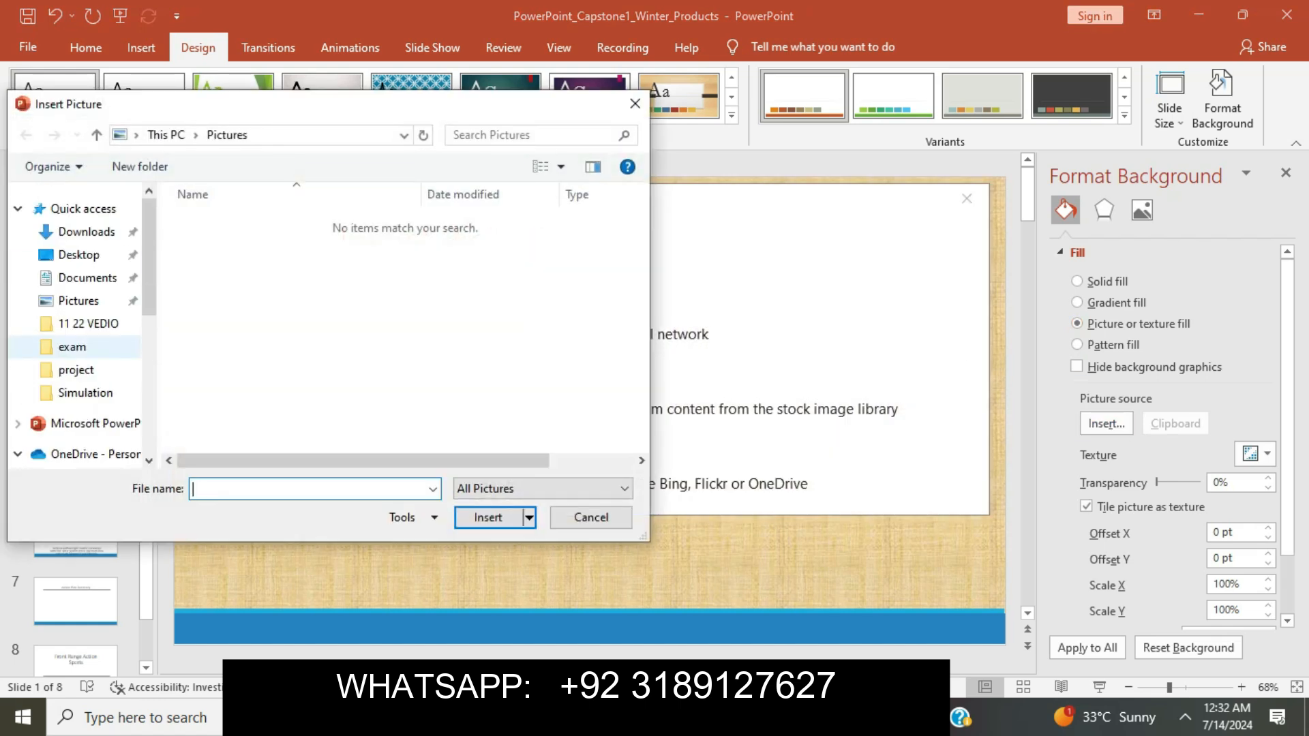
pyautogui.click(86, 232)
pyautogui.doubleClick(299, 249)
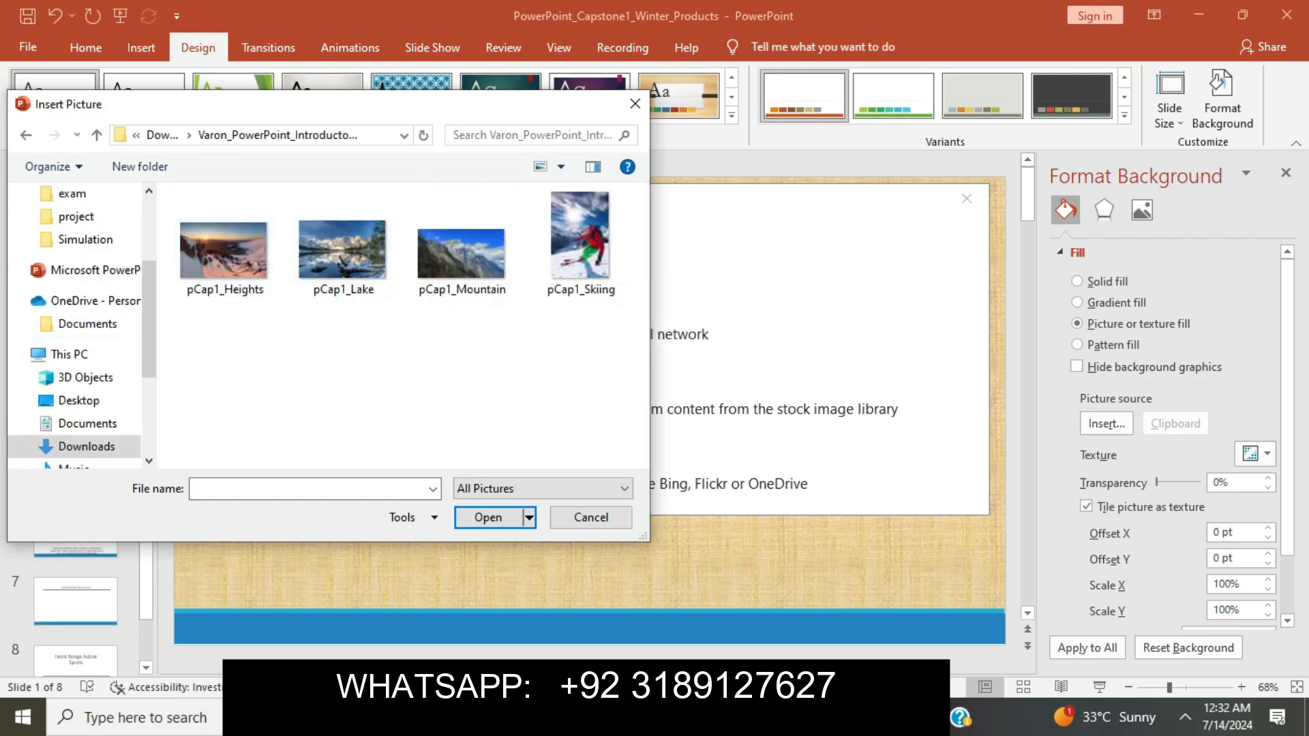
# Check the file name in the Word instructions, then insert pCap1_Skiing.jpg as the background.
pyautogui.hotkey('alt', 'Tab')
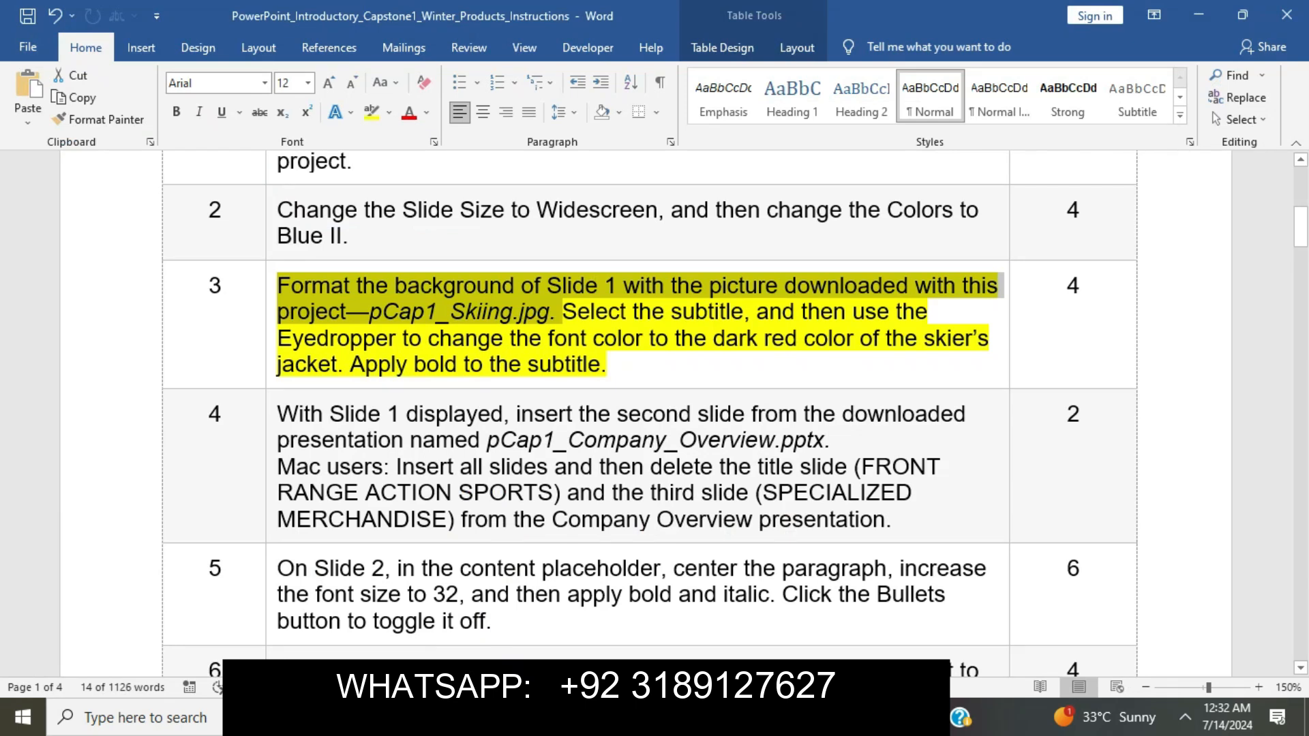
pyautogui.click(501, 312)
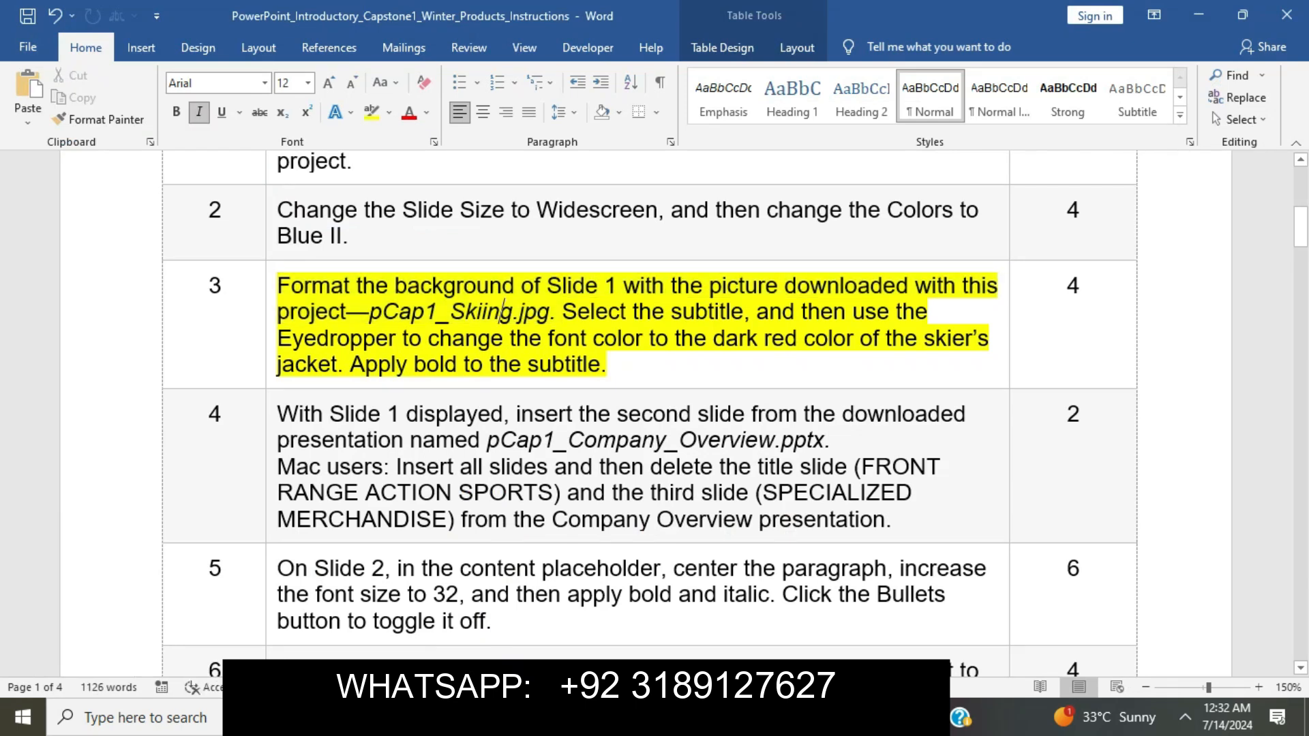
pyautogui.moveTo(369, 312); pyautogui.dragTo(550, 313)
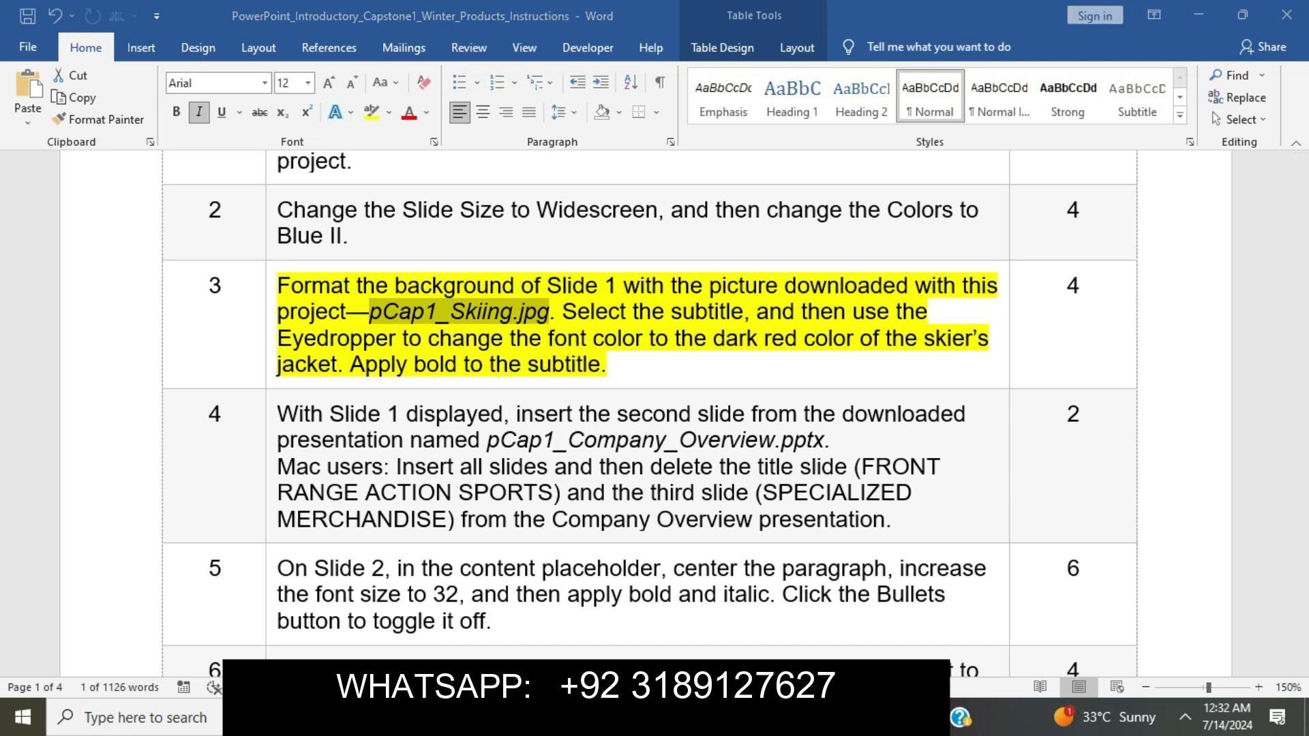
pyautogui.hotkey('alt', 'Tab')
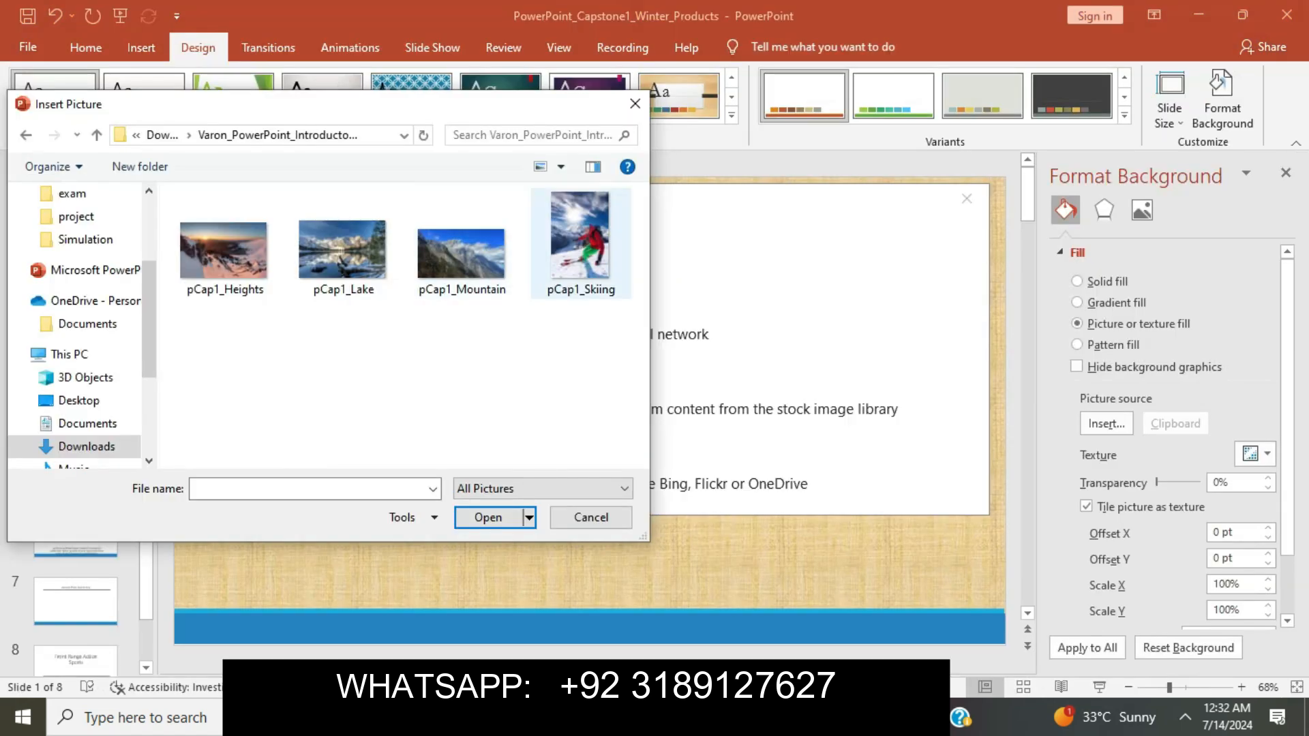
pyautogui.click(581, 244)
pyautogui.click(488, 518)
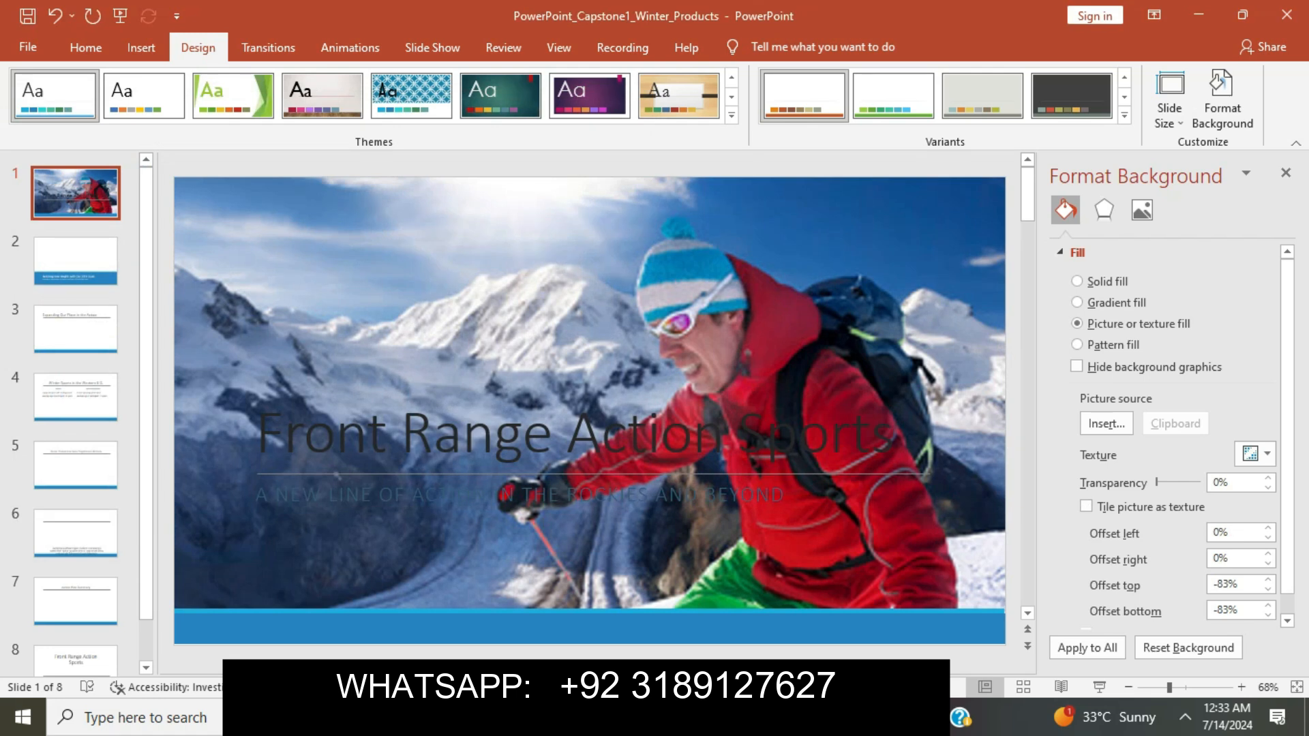
pyautogui.hotkey('alt', 'Tab')
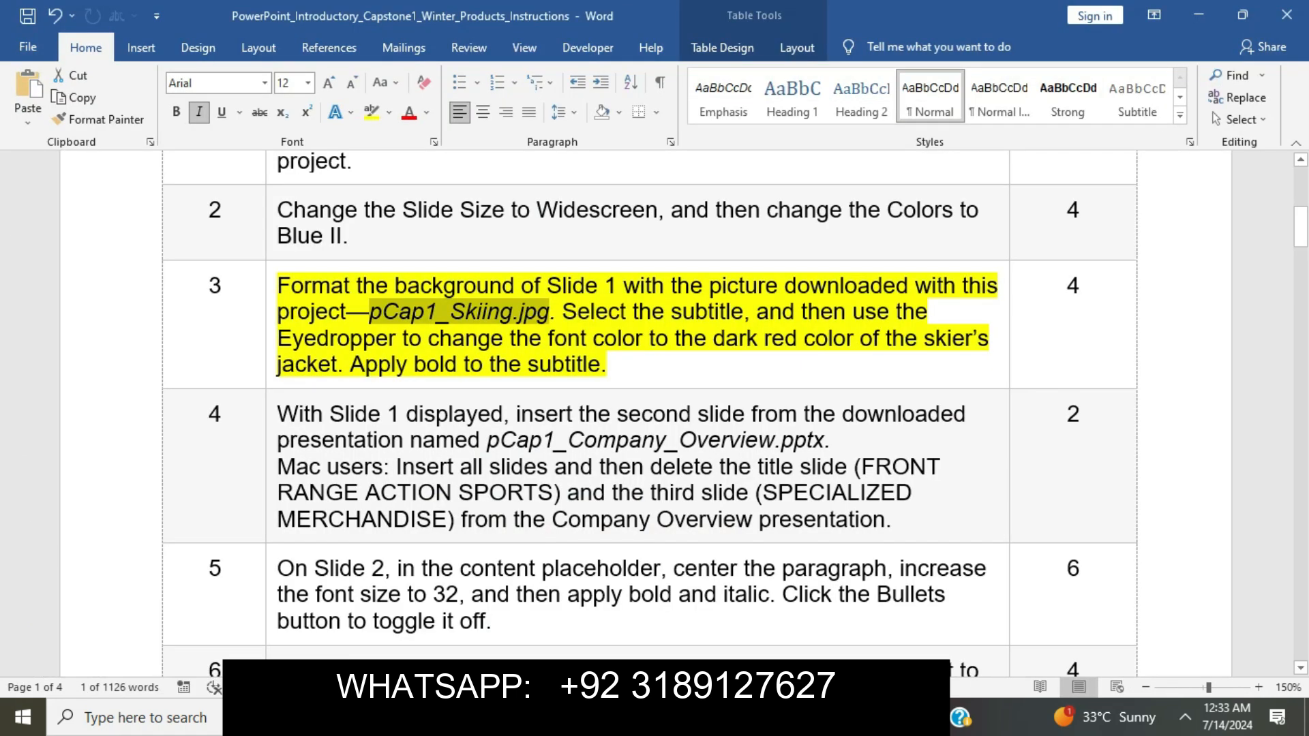
pyautogui.moveTo(563, 312); pyautogui.dragTo(607, 365)
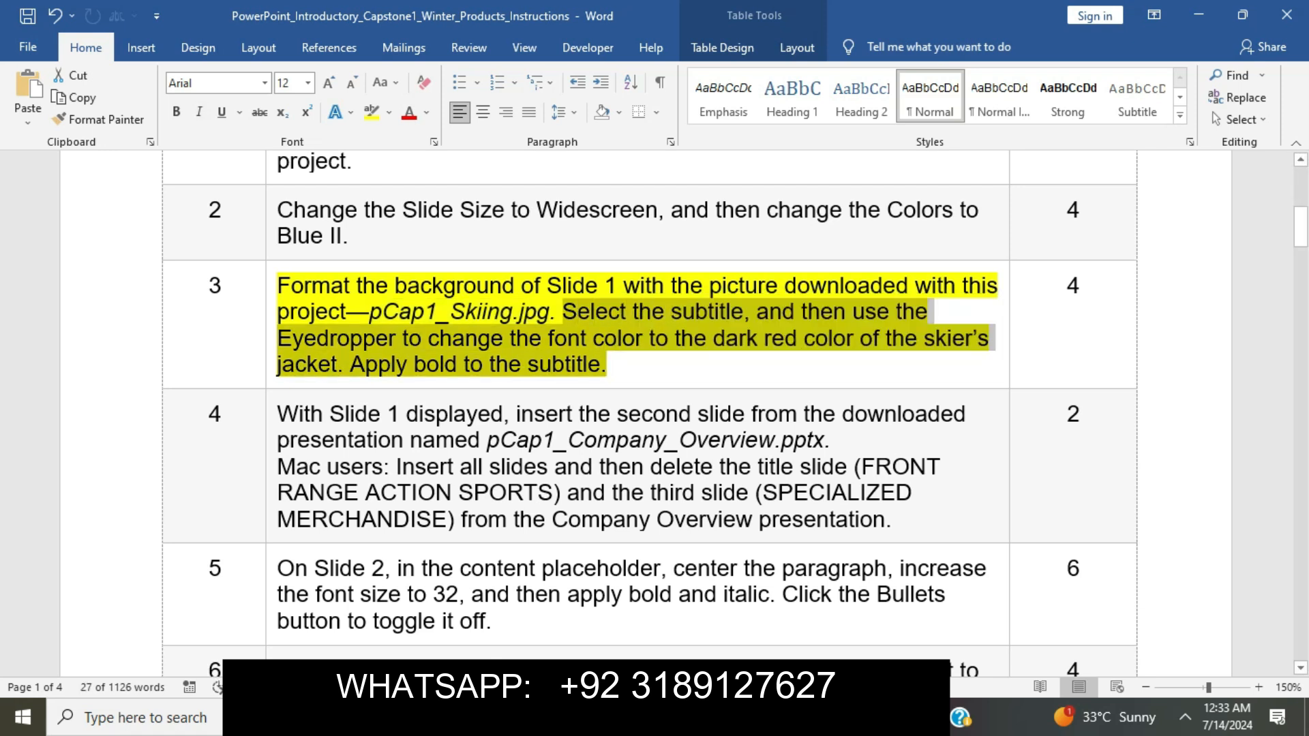
pyautogui.hotkey('alt', 'Tab')
pyautogui.moveTo(257, 495); pyautogui.dragTo(811, 499)
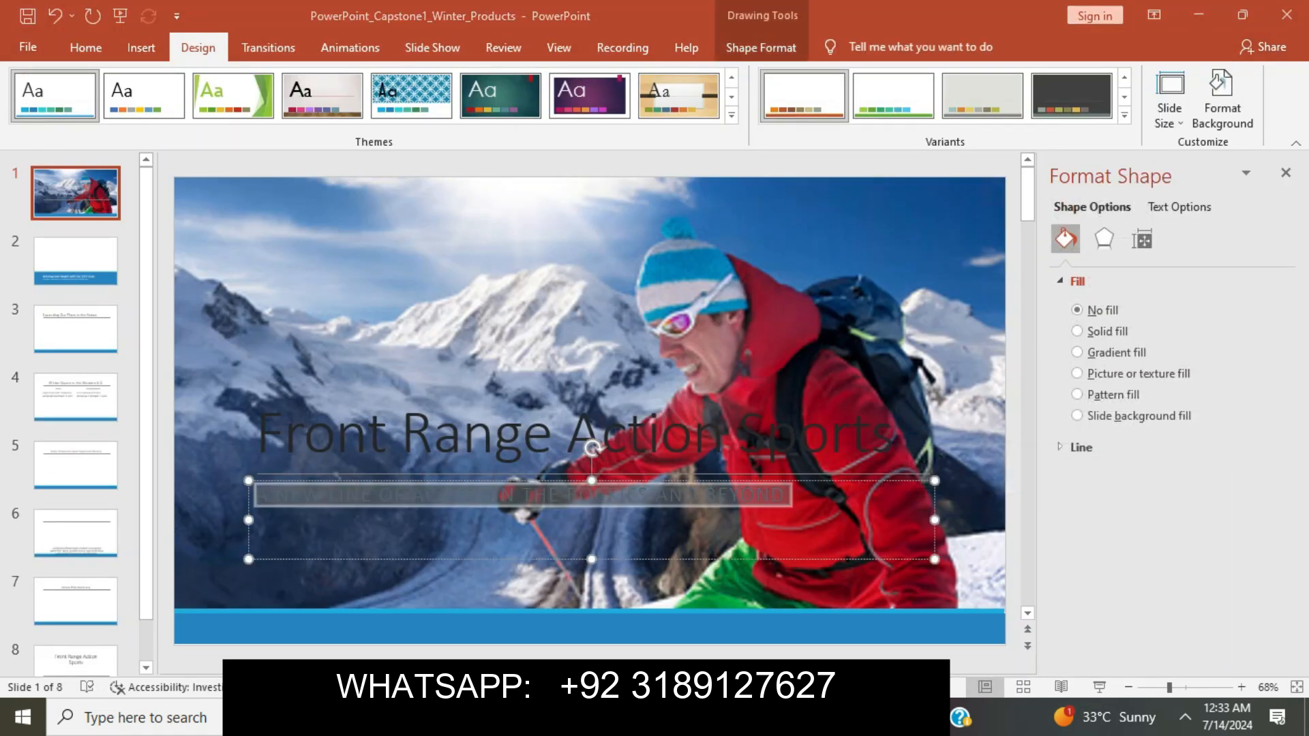
pyautogui.hotkey('alt', 'Tab')
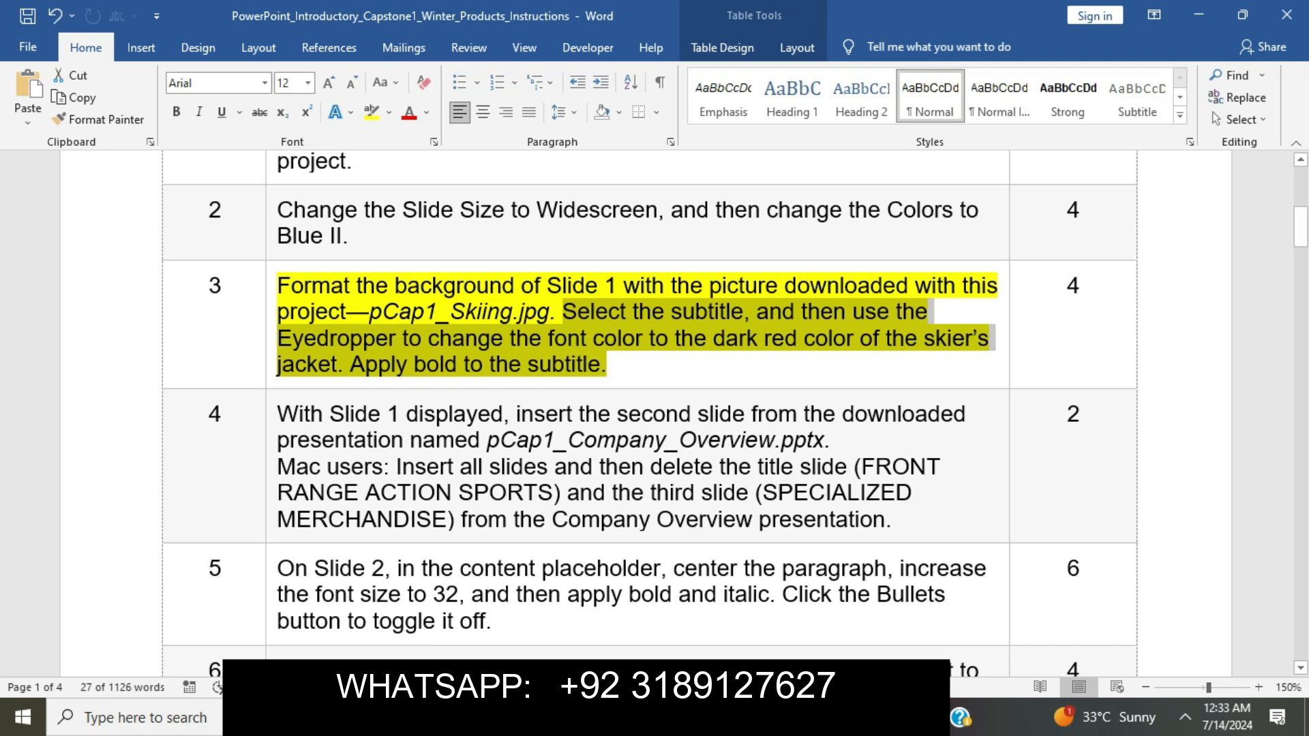
pyautogui.click(440, 365)
pyautogui.moveTo(564, 311); pyautogui.dragTo(414, 365)
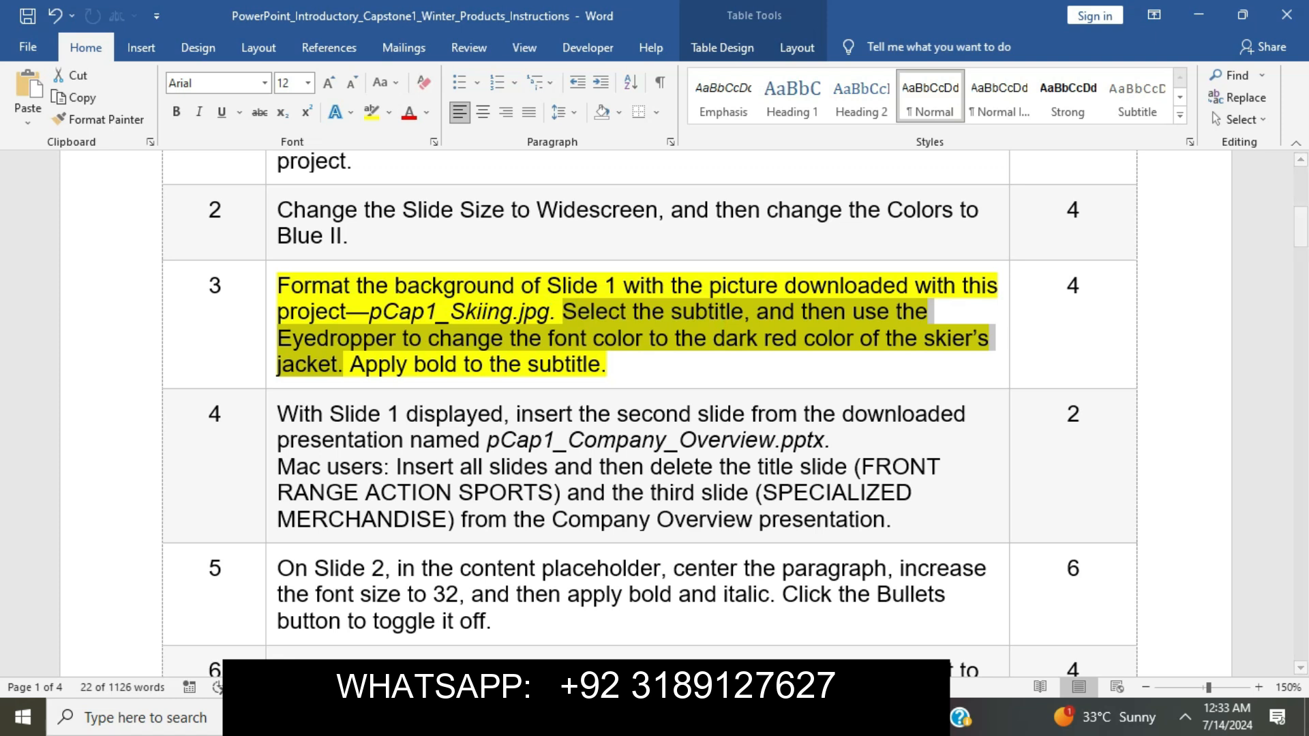
pyautogui.hotkey('alt', 'Tab')
# Select the title and look through the Home and Shape Format fill options without changing anything.
pyautogui.click(478, 437)
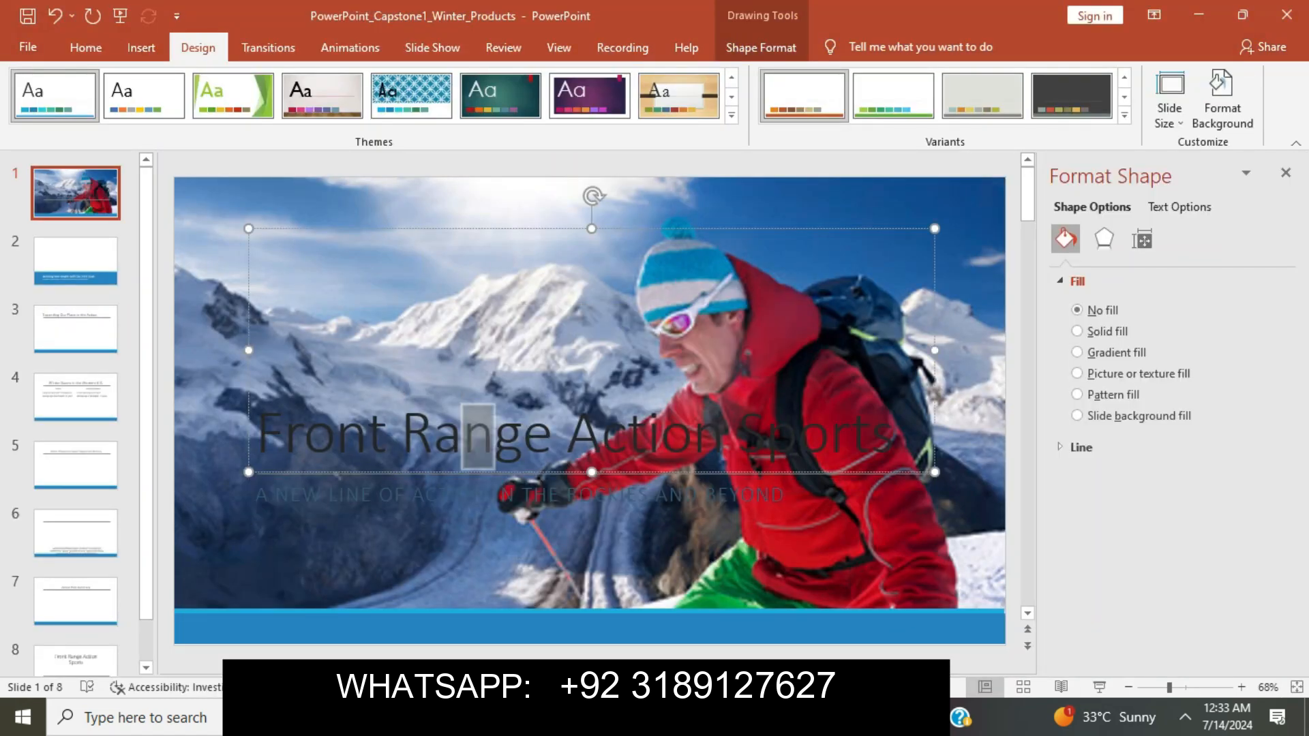
pyautogui.click(86, 48)
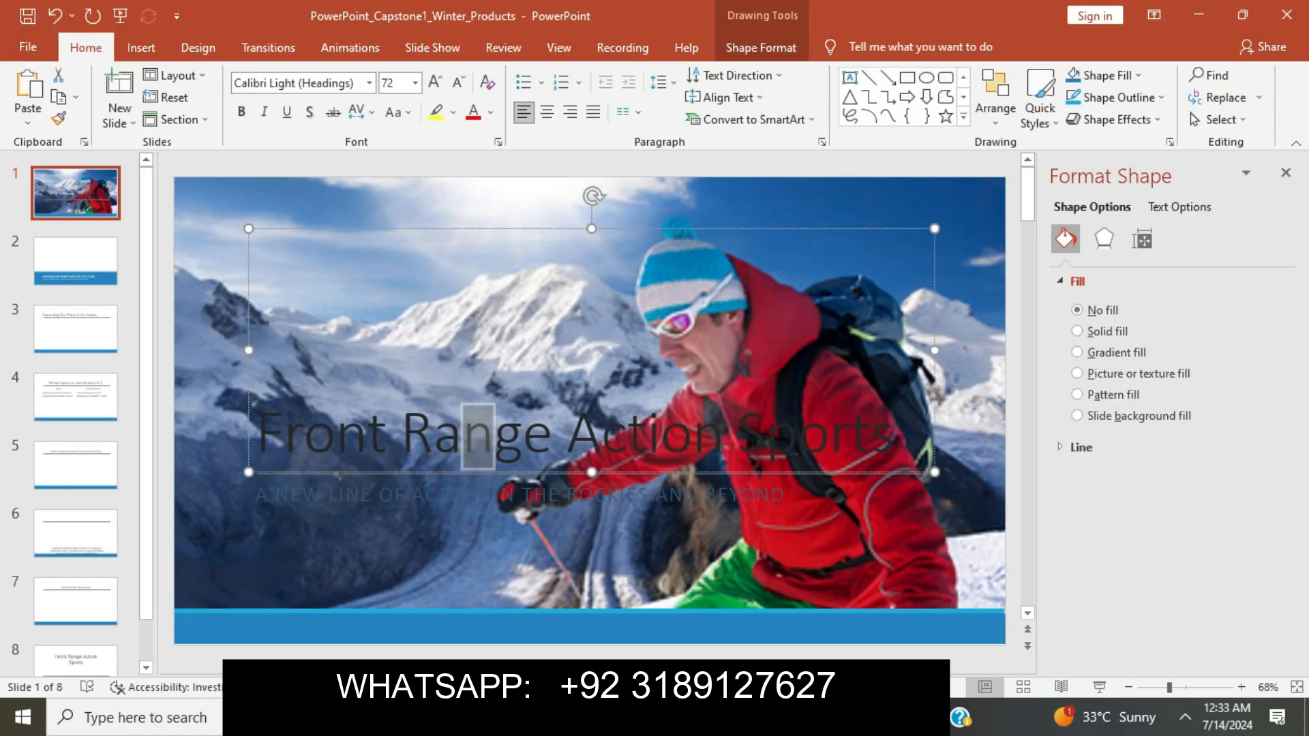
pyautogui.click(760, 48)
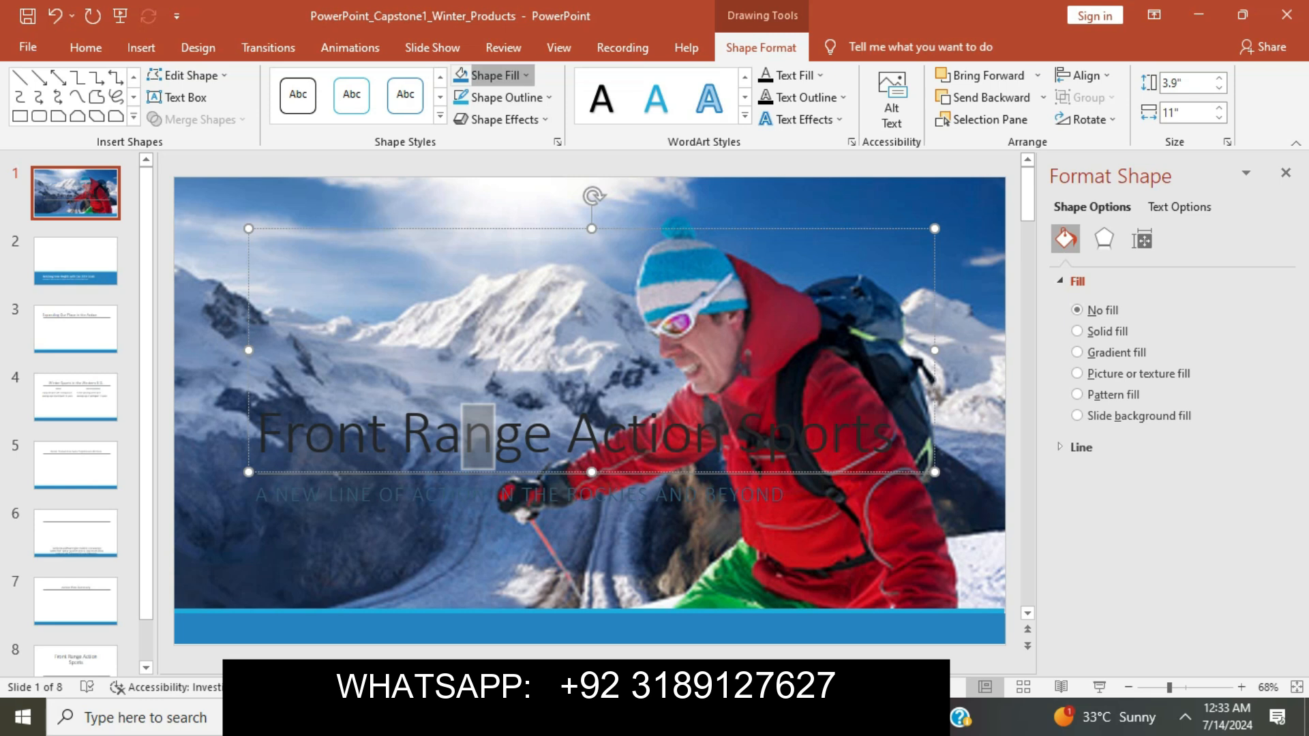
pyautogui.click(488, 75)
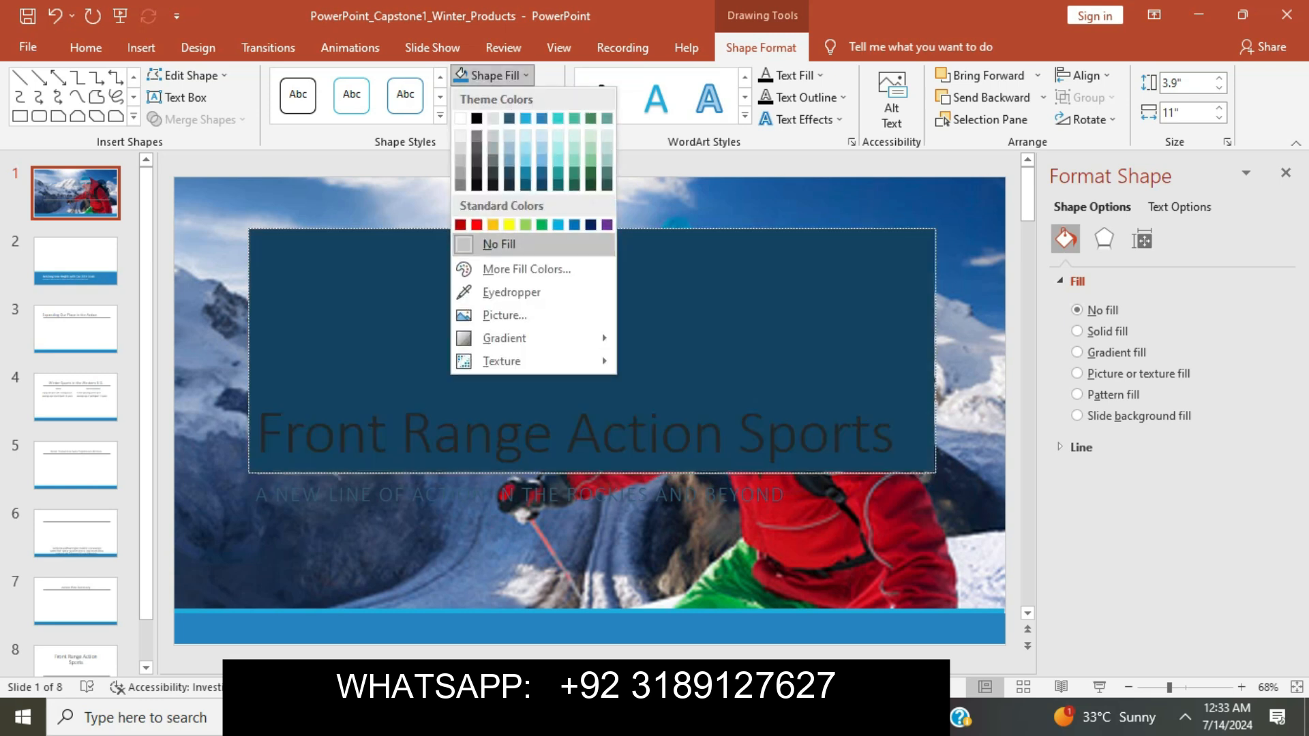
pyautogui.press('Escape')
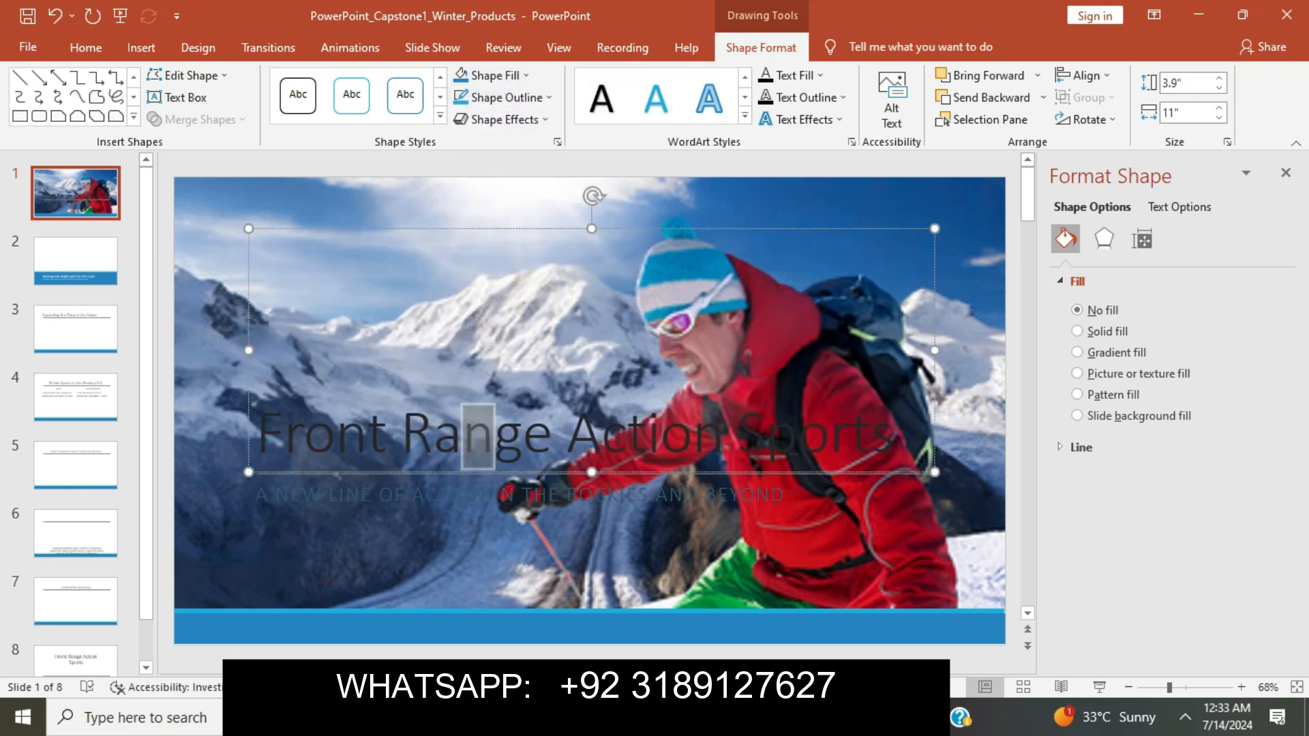
# Color the subtitle text with the skier jacket's dark red using the Text Fill eyedropper.
pyautogui.click(579, 494)
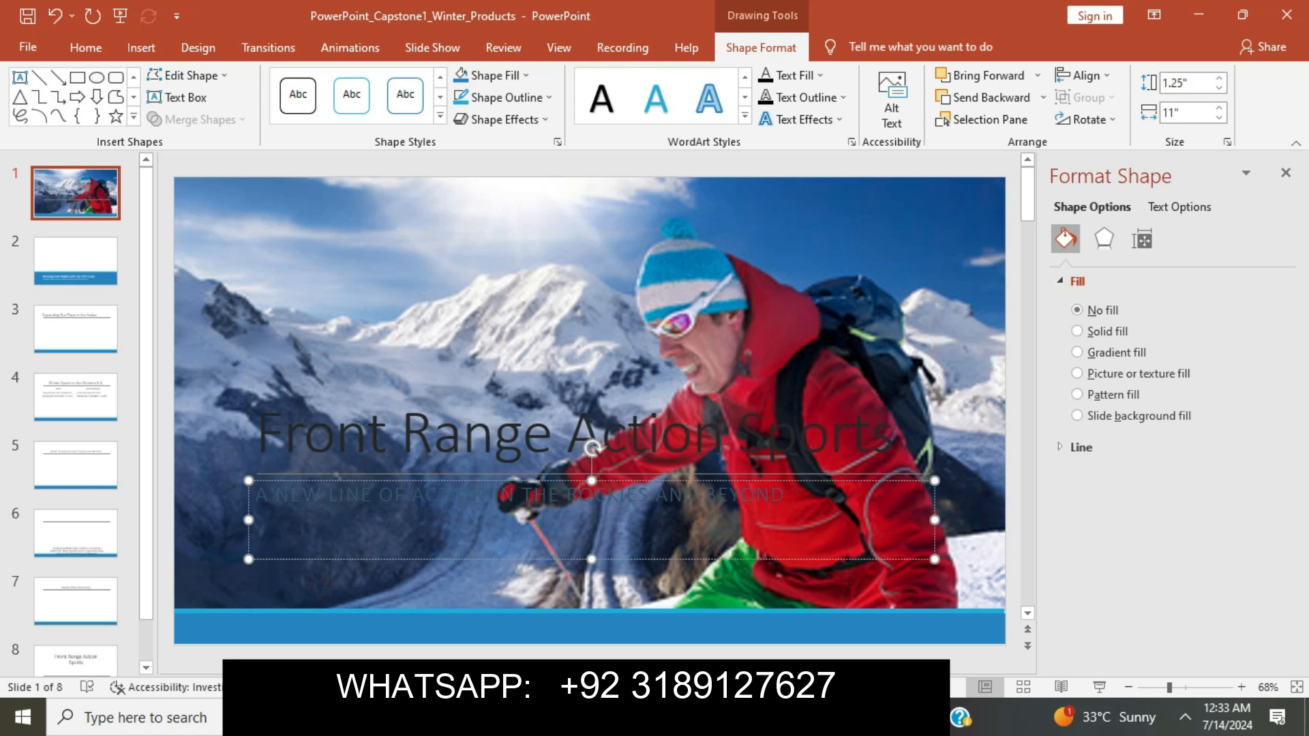
pyautogui.moveTo(256, 495); pyautogui.dragTo(791, 495)
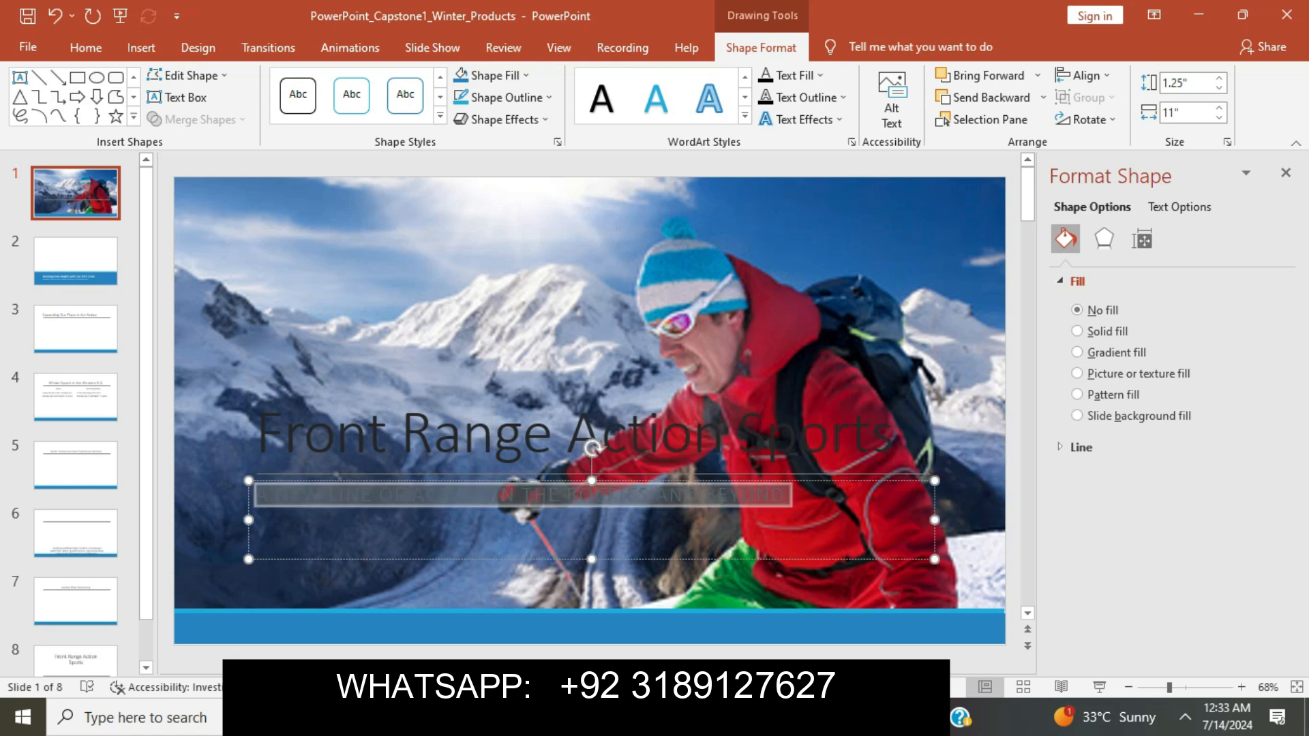
pyautogui.click(790, 75)
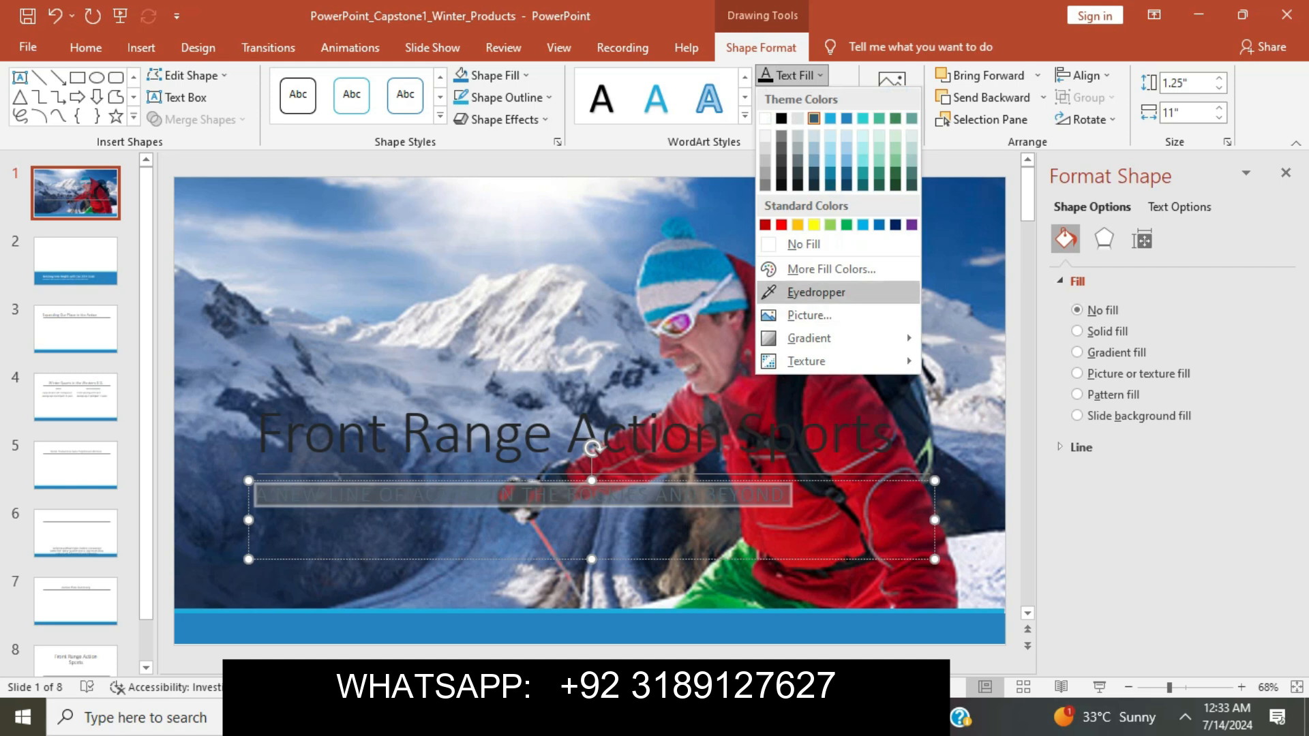
pyautogui.click(816, 292)
pyautogui.click(796, 328)
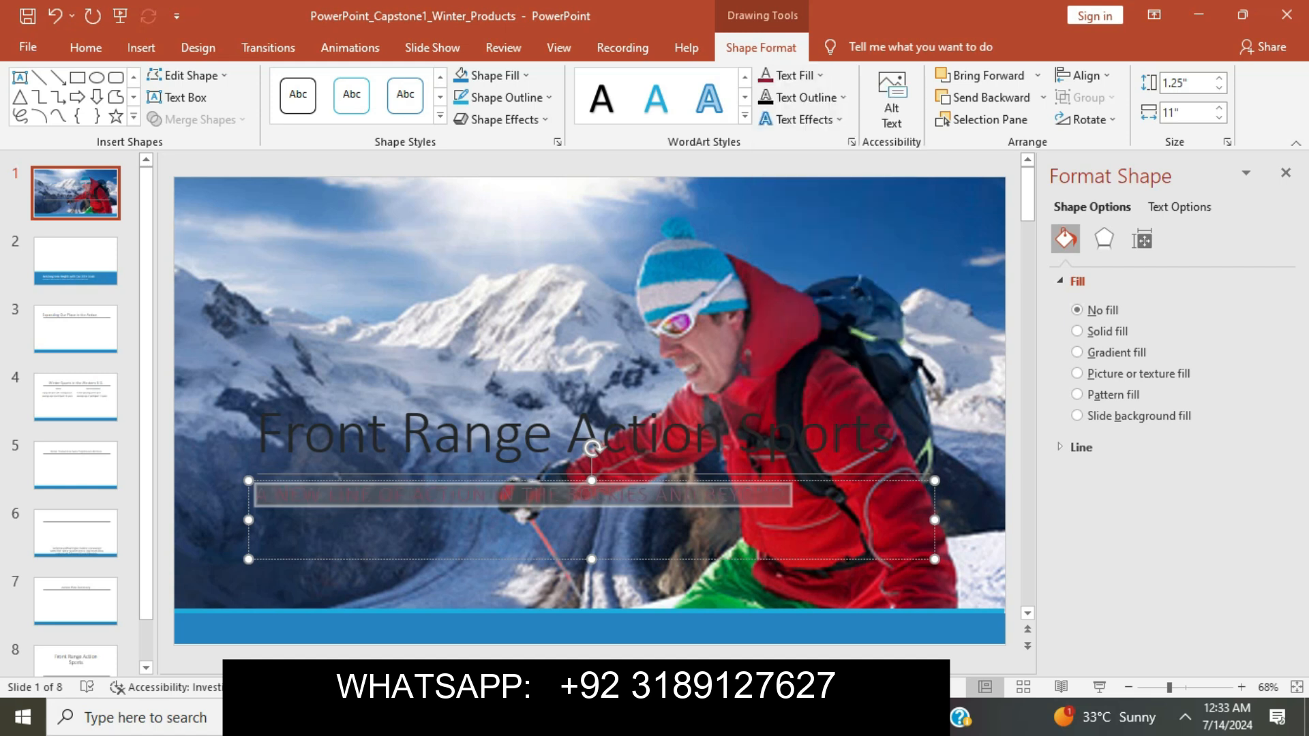
# Reselect the subtitle, then select 'Apply bold to the subtitle.' in the Word instructions.
pyautogui.click(590, 445)
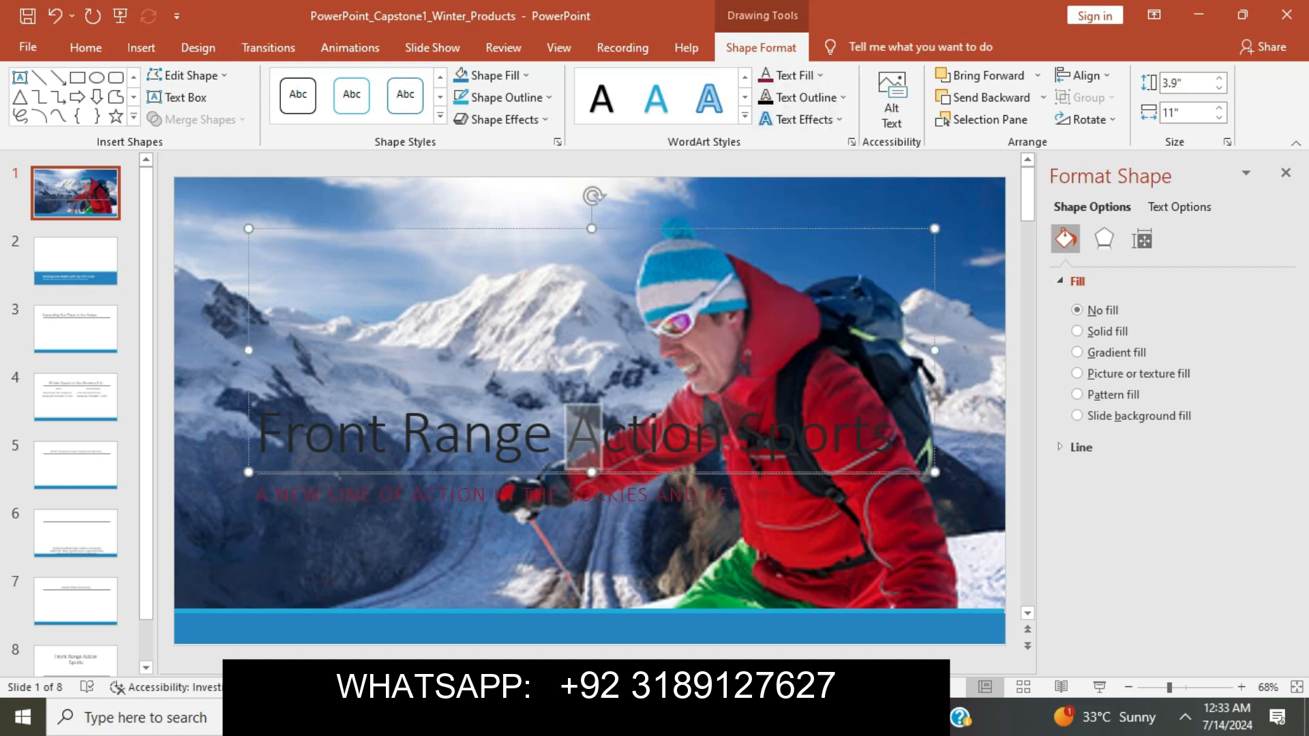
pyautogui.click(698, 495)
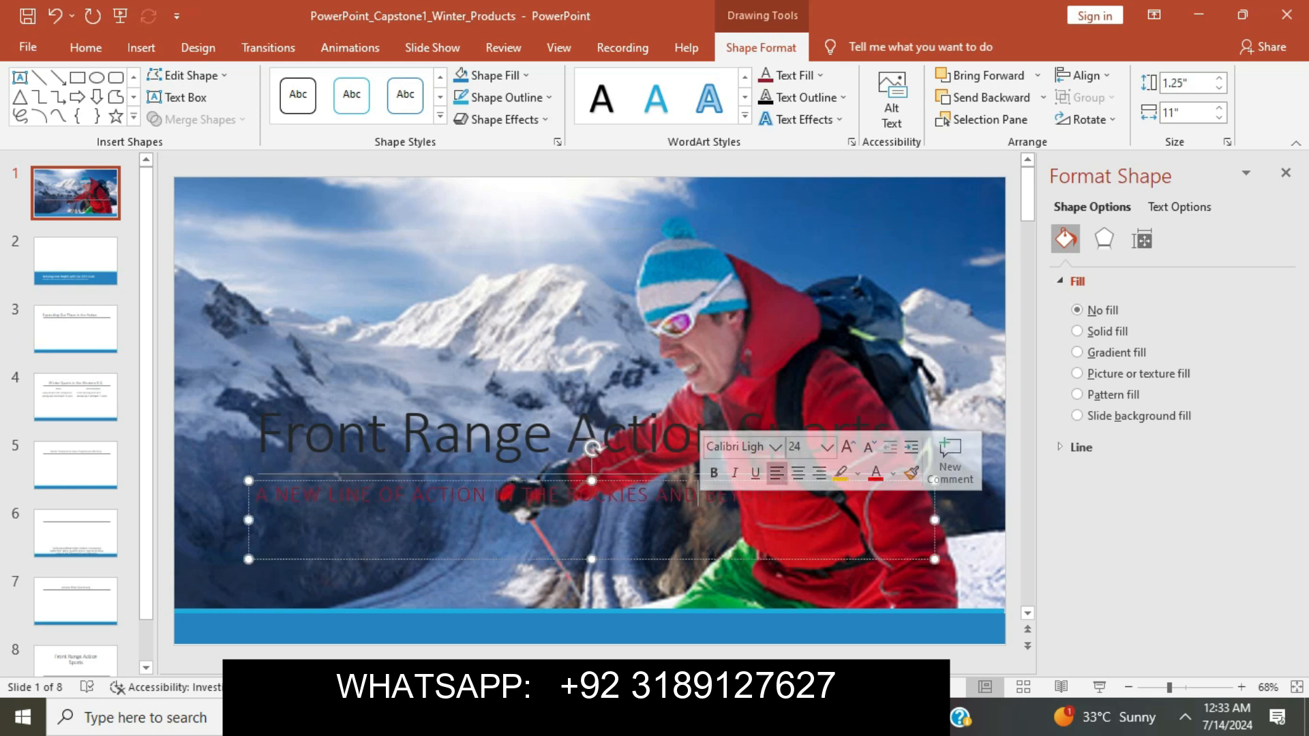
pyautogui.moveTo(255, 494); pyautogui.dragTo(790, 494)
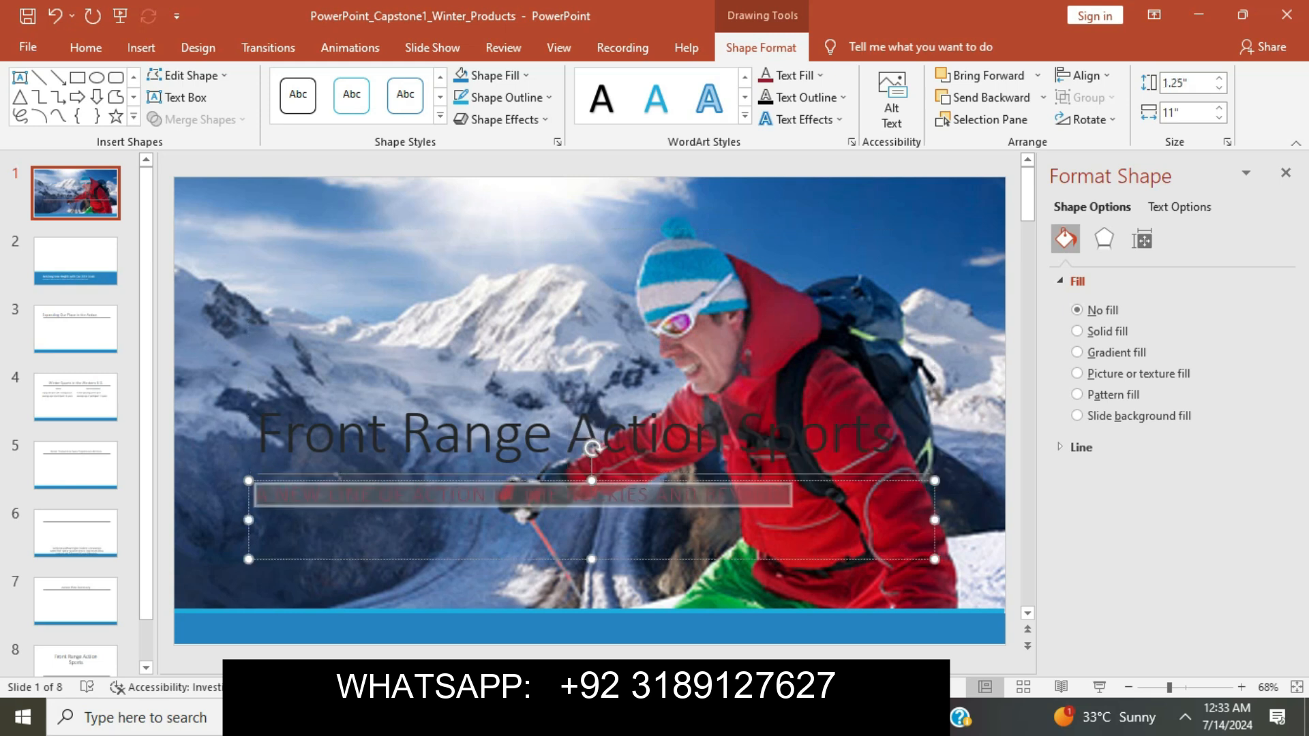
pyautogui.hotkey('alt', 'Tab')
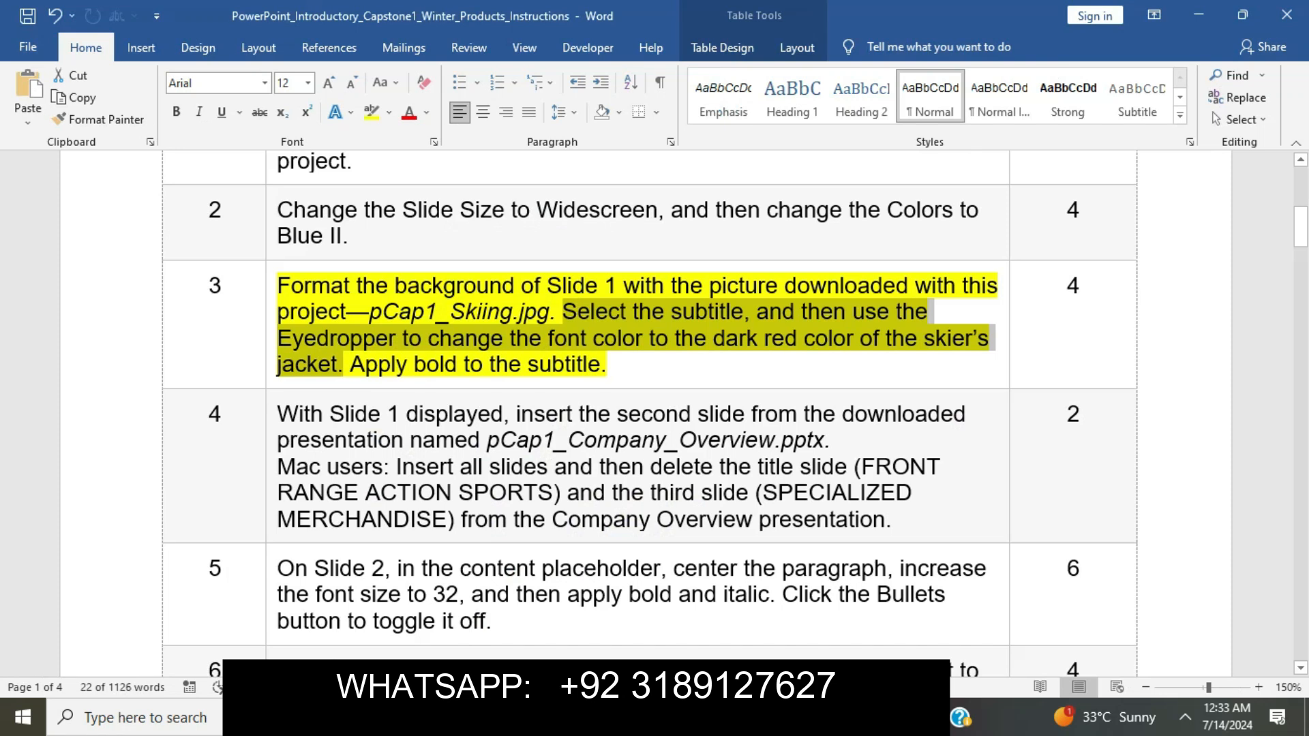
pyautogui.click(605, 339)
pyautogui.moveTo(350, 364); pyautogui.dragTo(605, 365)
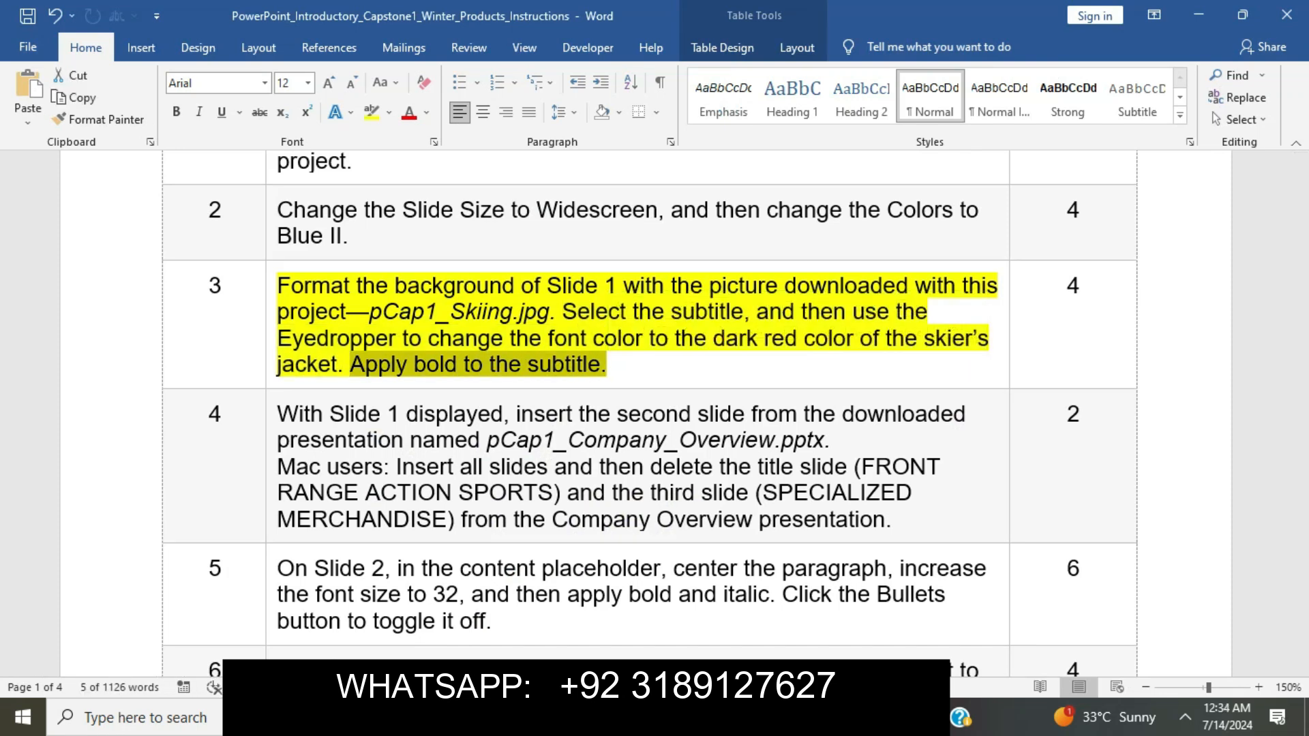
pyautogui.hotkey('alt', 'Tab')
# Bold the dark red subtitle, close the Format Shape pane, and deselect the subtitle box.
pyautogui.click(85, 47)
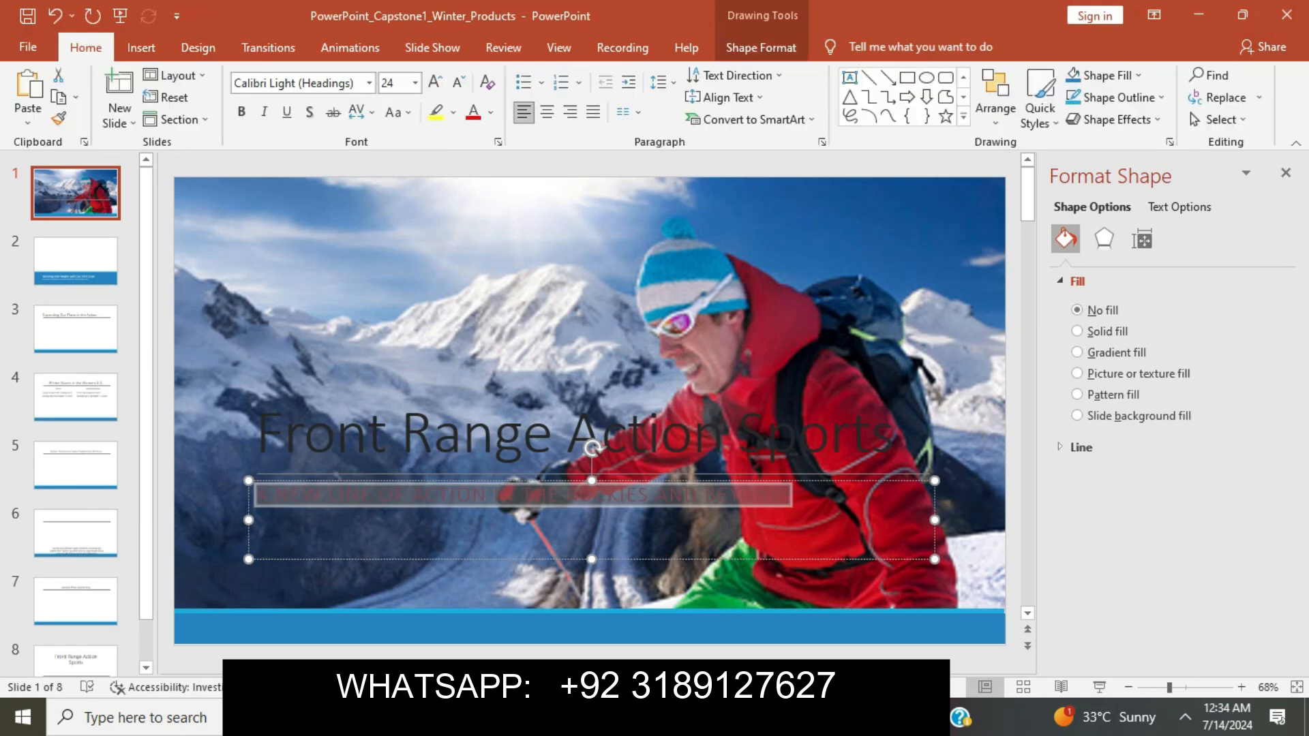
pyautogui.click(241, 113)
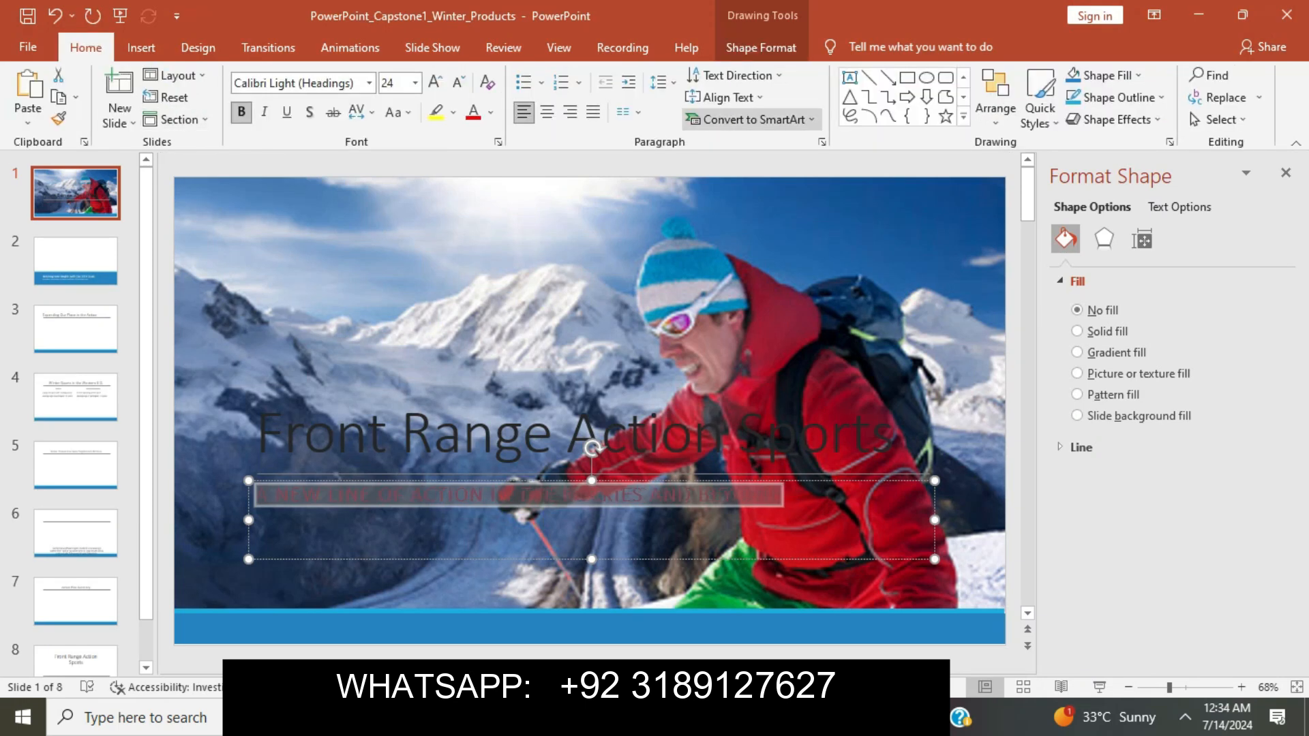
pyautogui.click(1285, 173)
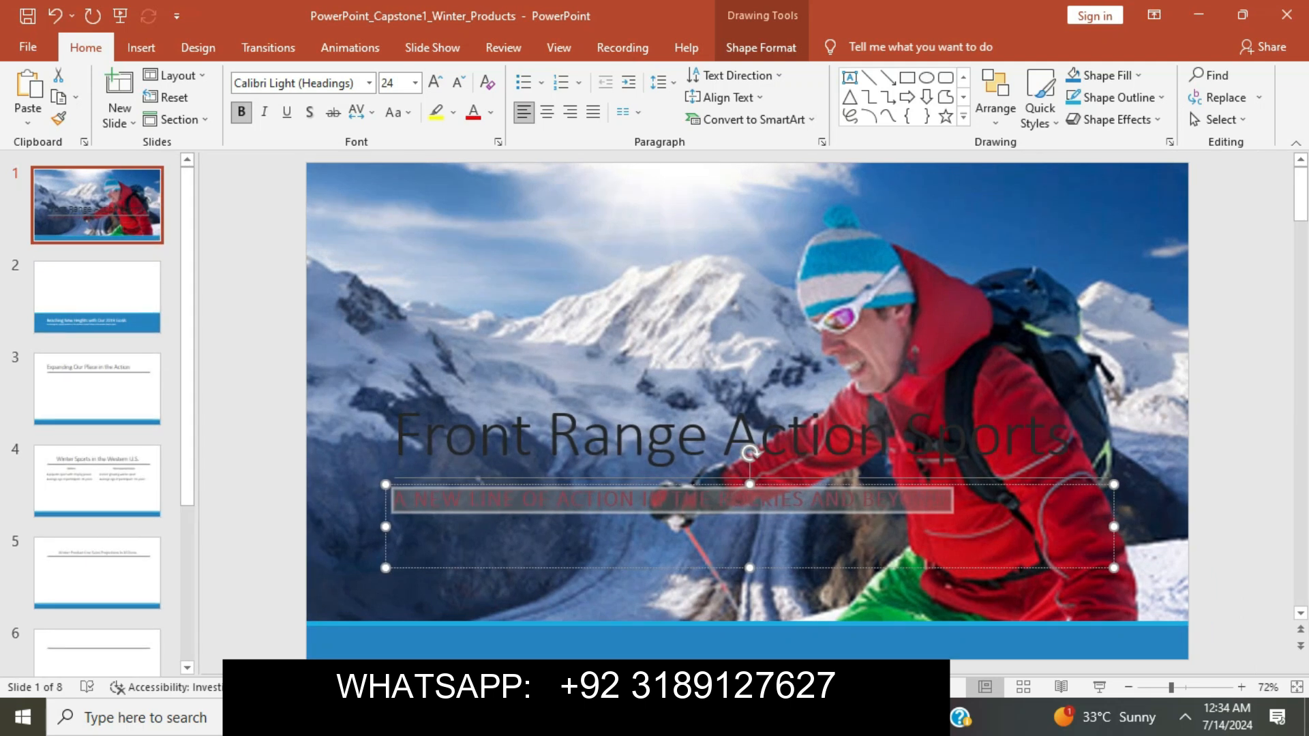
pyautogui.click(945, 498)
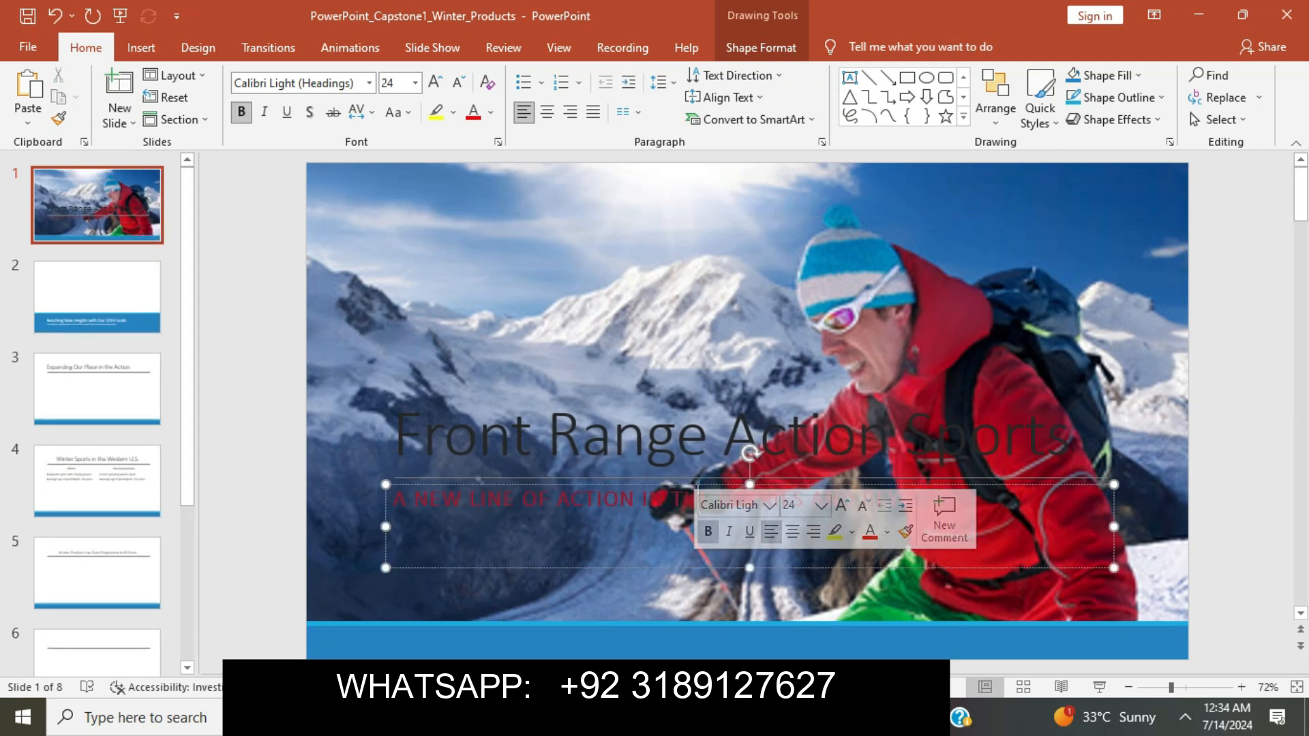
pyautogui.click(667, 595)
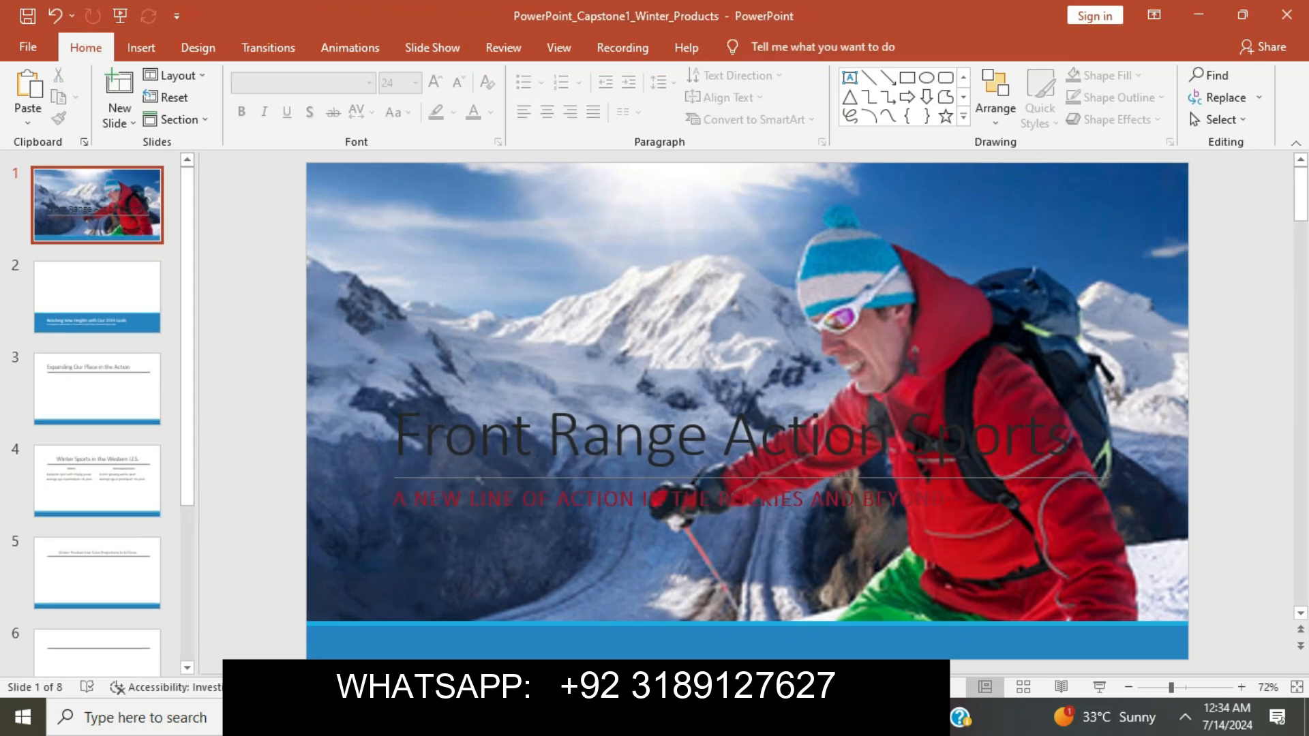
pyautogui.hotkey('alt', 'Tab')
# Clear step 3's yellow highlight and highlight the step 4 text in yellow.
pyautogui.click(608, 365)
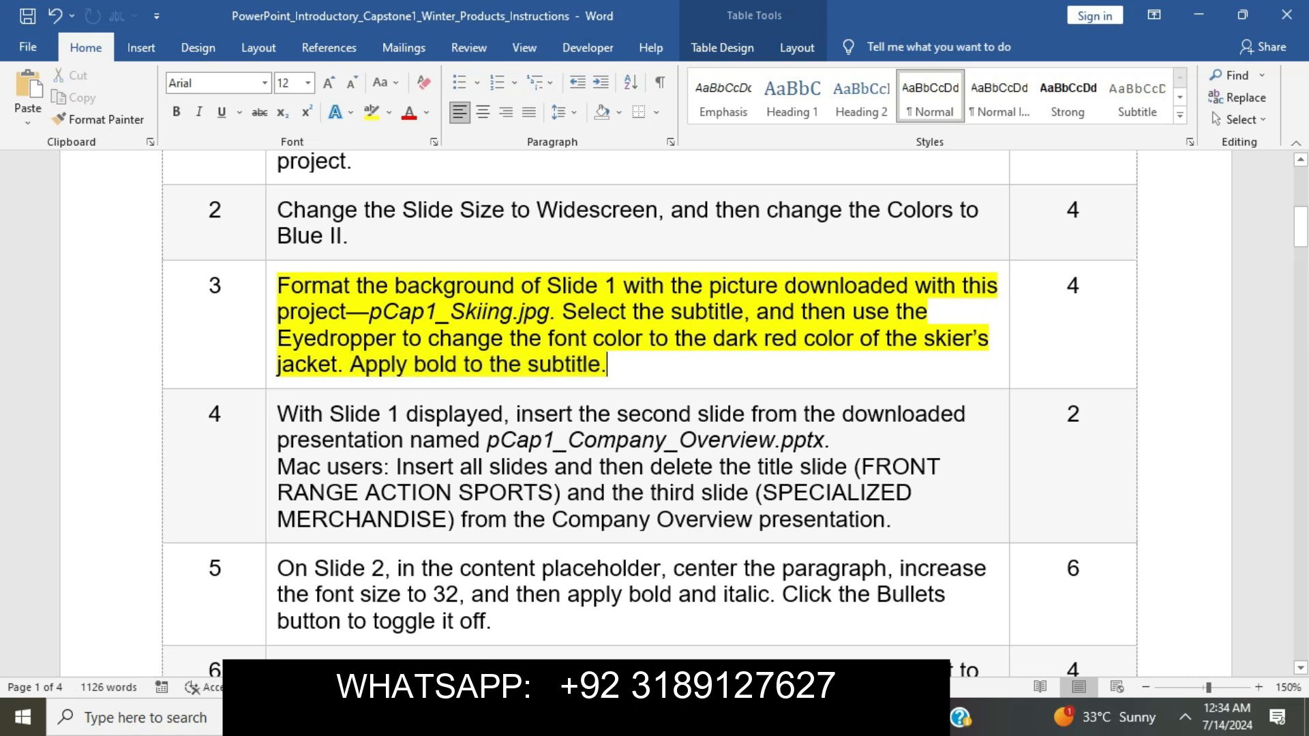
pyautogui.click(271, 289)
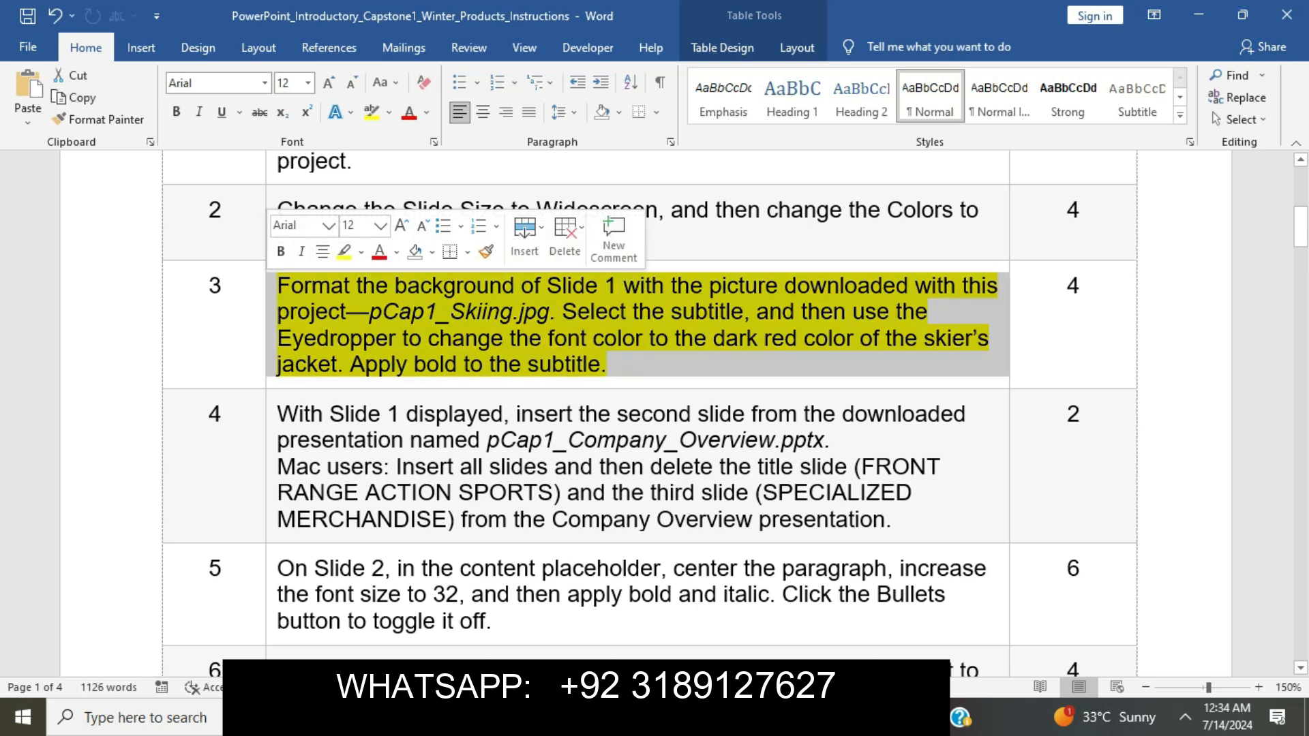
pyautogui.click(343, 252)
pyautogui.click(383, 311)
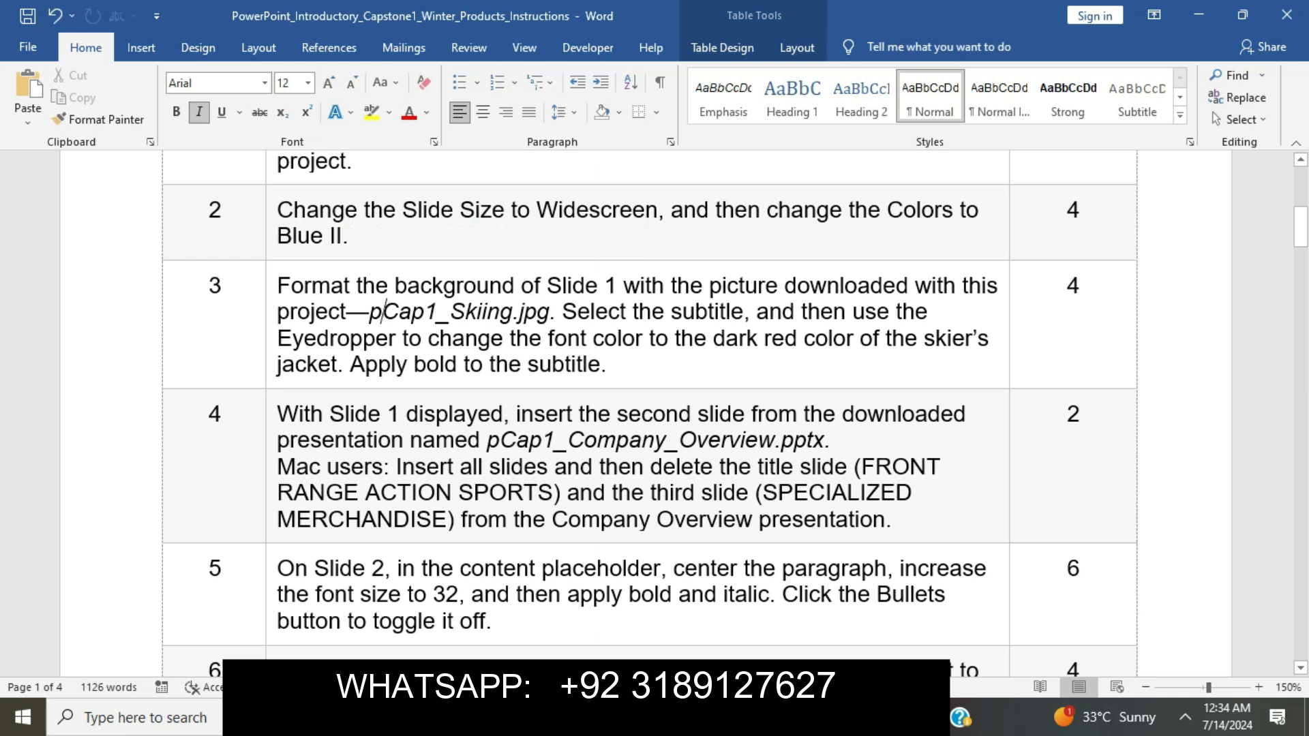
pyautogui.scroll(-2, 383, 311)
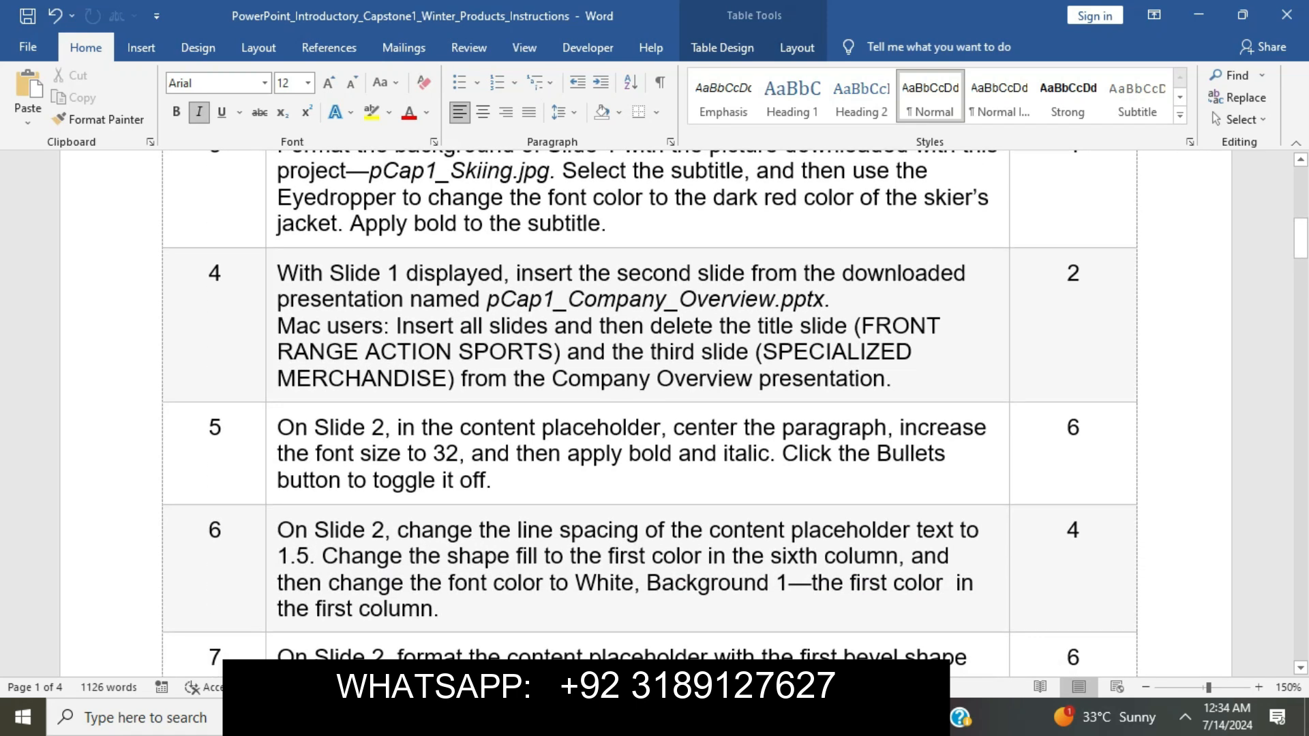
pyautogui.click(271, 287)
pyautogui.click(347, 238)
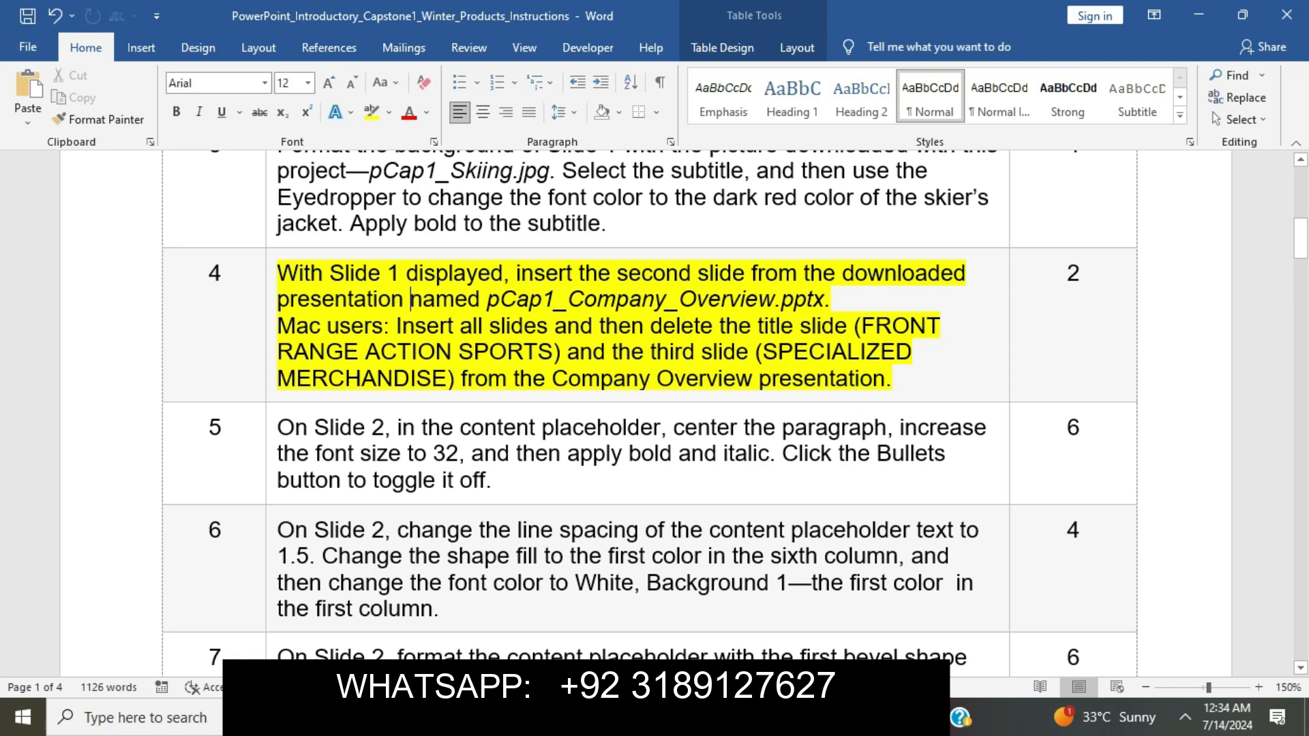
# Select step 4's text up to pCap1_Company_Overview.pptx and return to PowerPoint.
pyautogui.click(278, 274)
pyautogui.hotkey('ctrl', 'shift', 'Right')
pyautogui.hotkey('ctrl', 'shift', 'Right')
pyautogui.hotkey('ctrl', 'shift', 'Right')
pyautogui.hotkey('ctrl', 'shift', 'Right')
pyautogui.moveTo(503, 273); pyautogui.dragTo(824, 299)
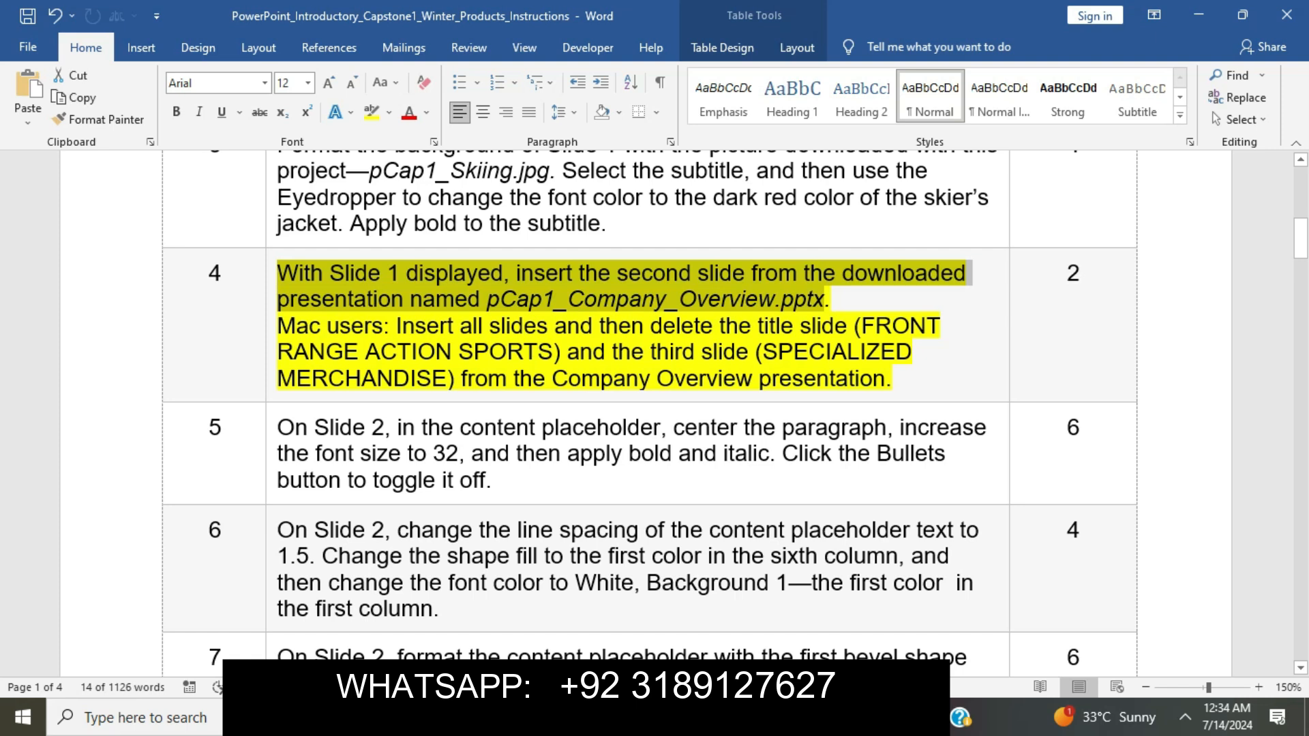
pyautogui.hotkey('alt', 'Tab')
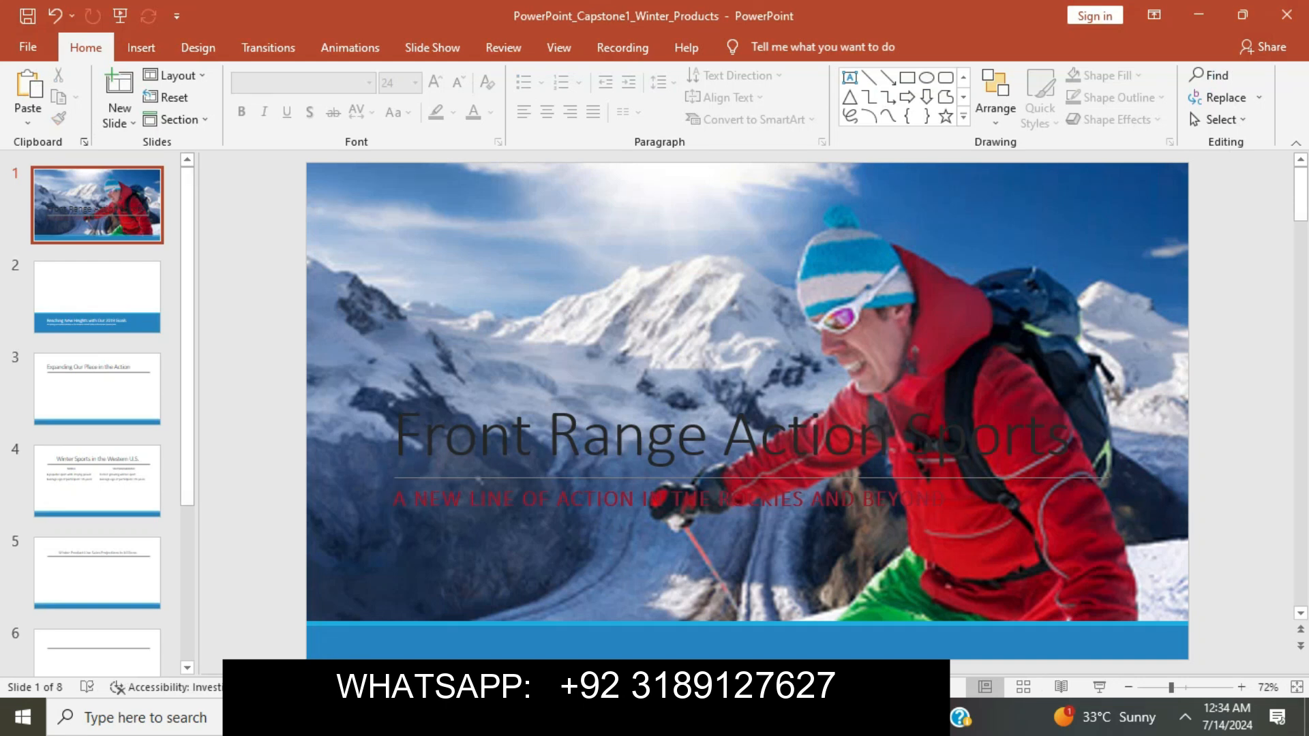
pyautogui.click(120, 118)
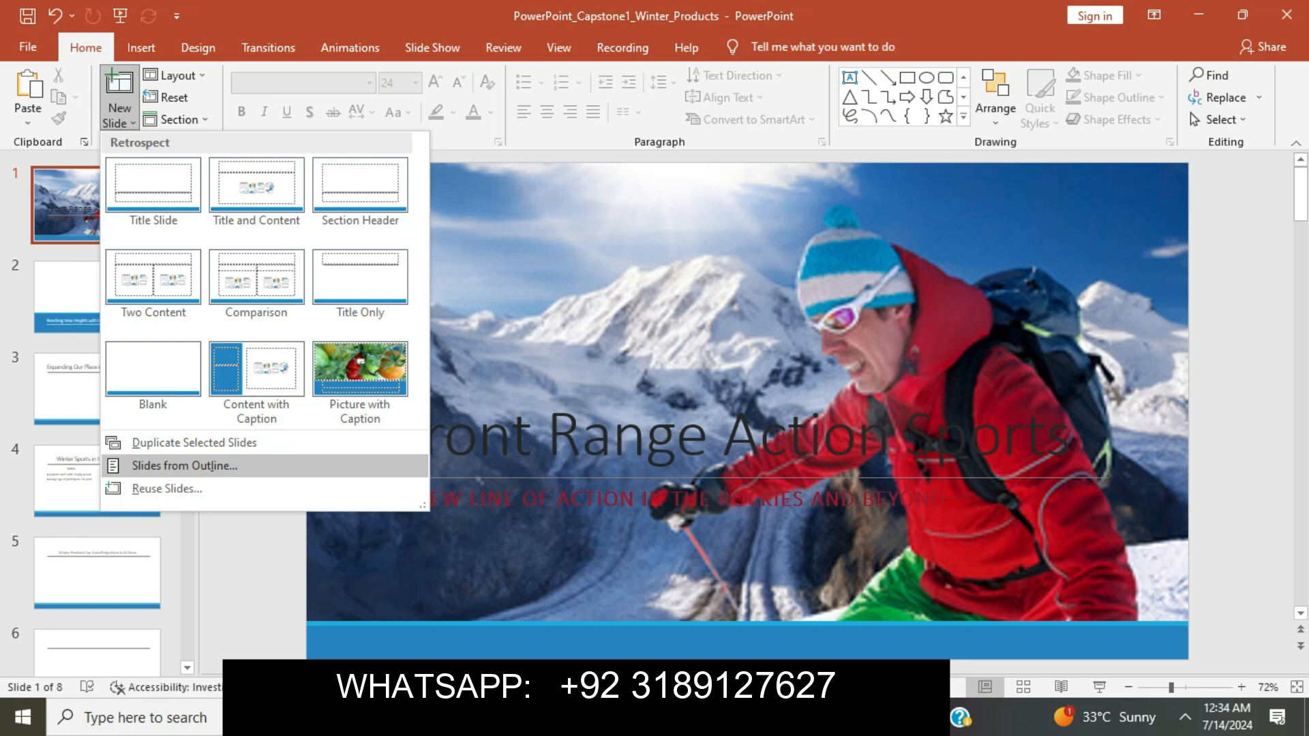
pyautogui.click(184, 466)
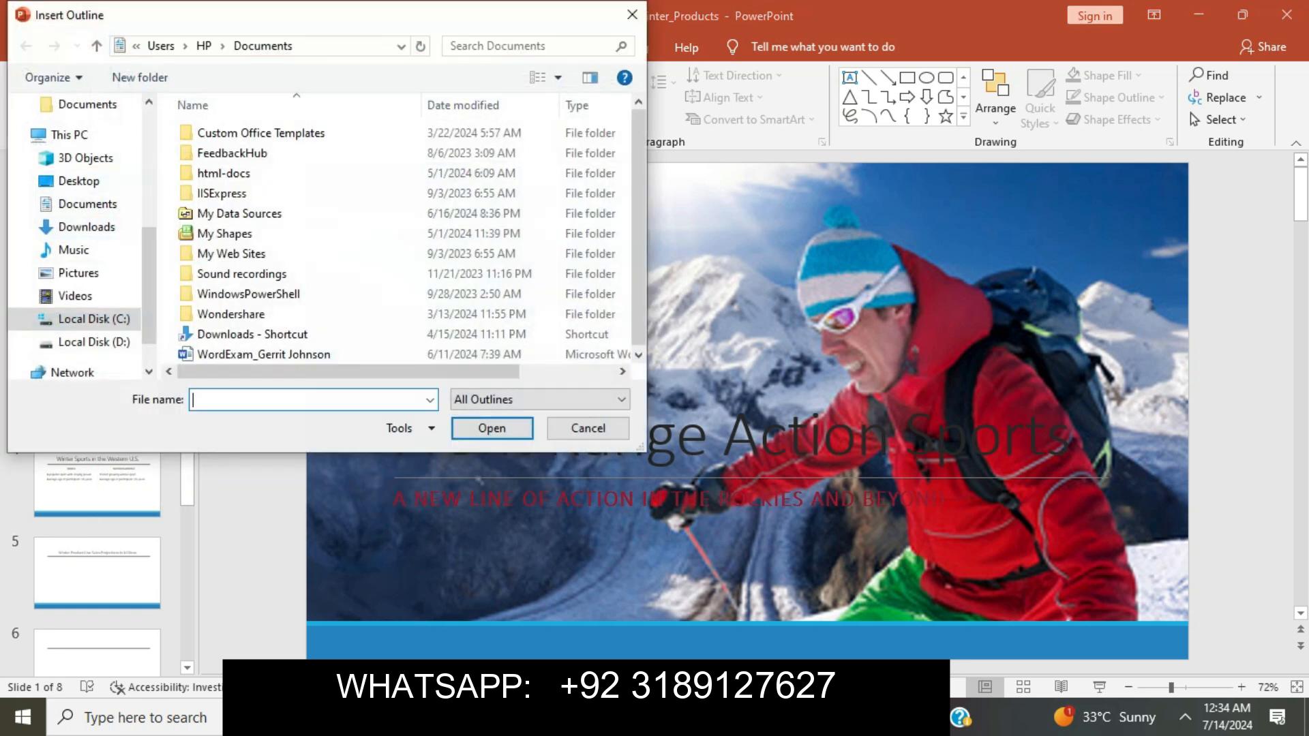
pyautogui.scroll(4, 75, 239)
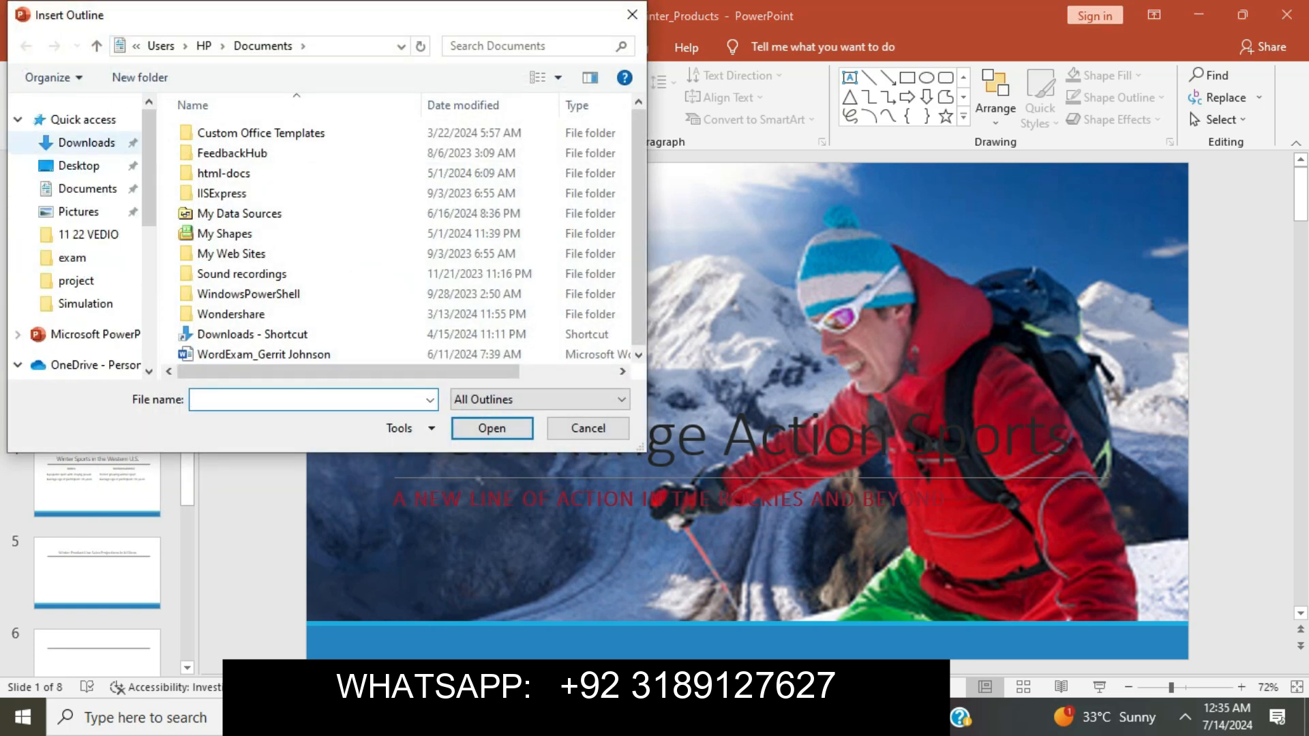
pyautogui.click(87, 143)
pyautogui.doubleClick(286, 158)
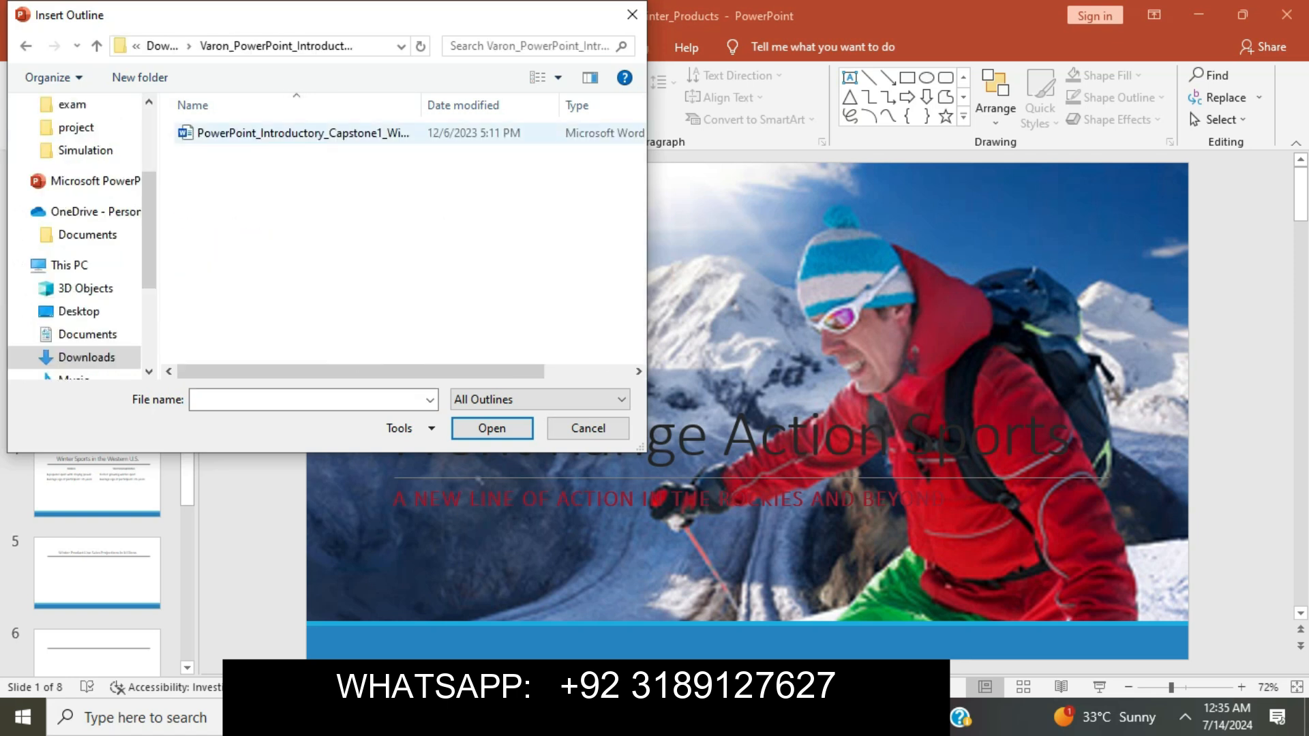
pyautogui.click(492, 429)
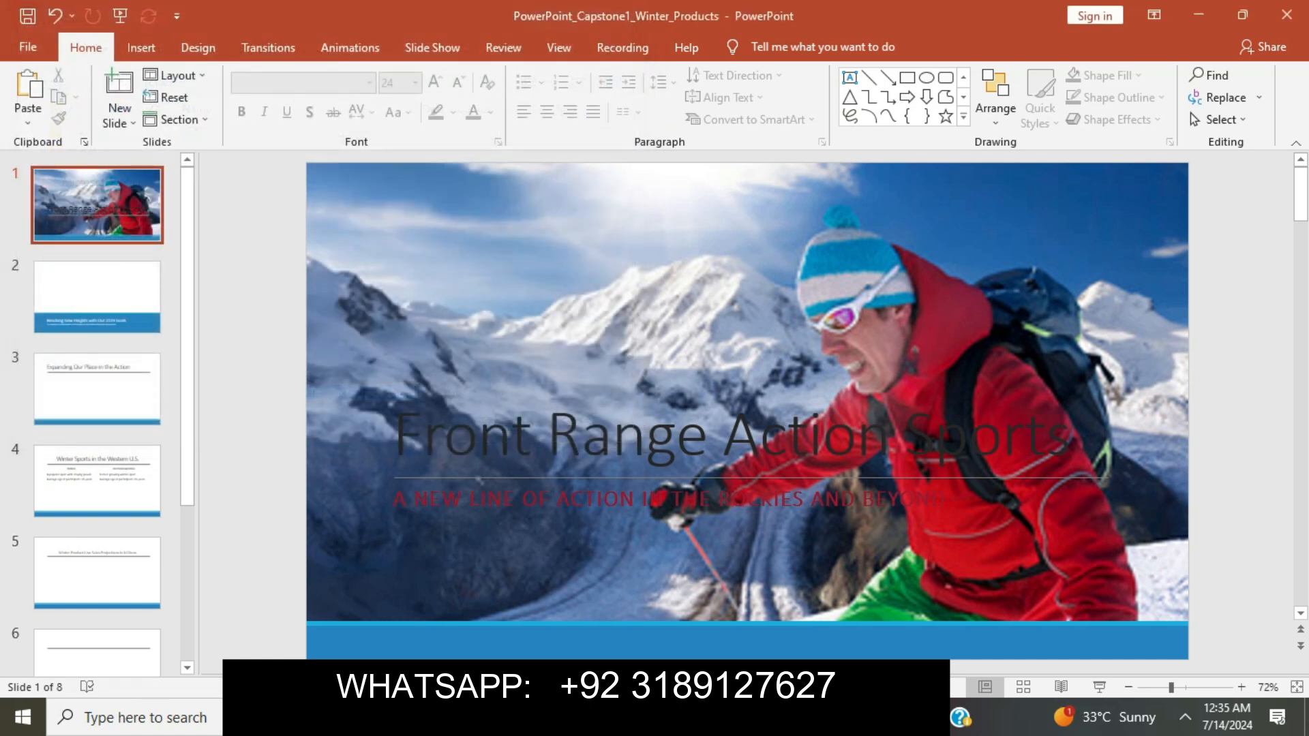
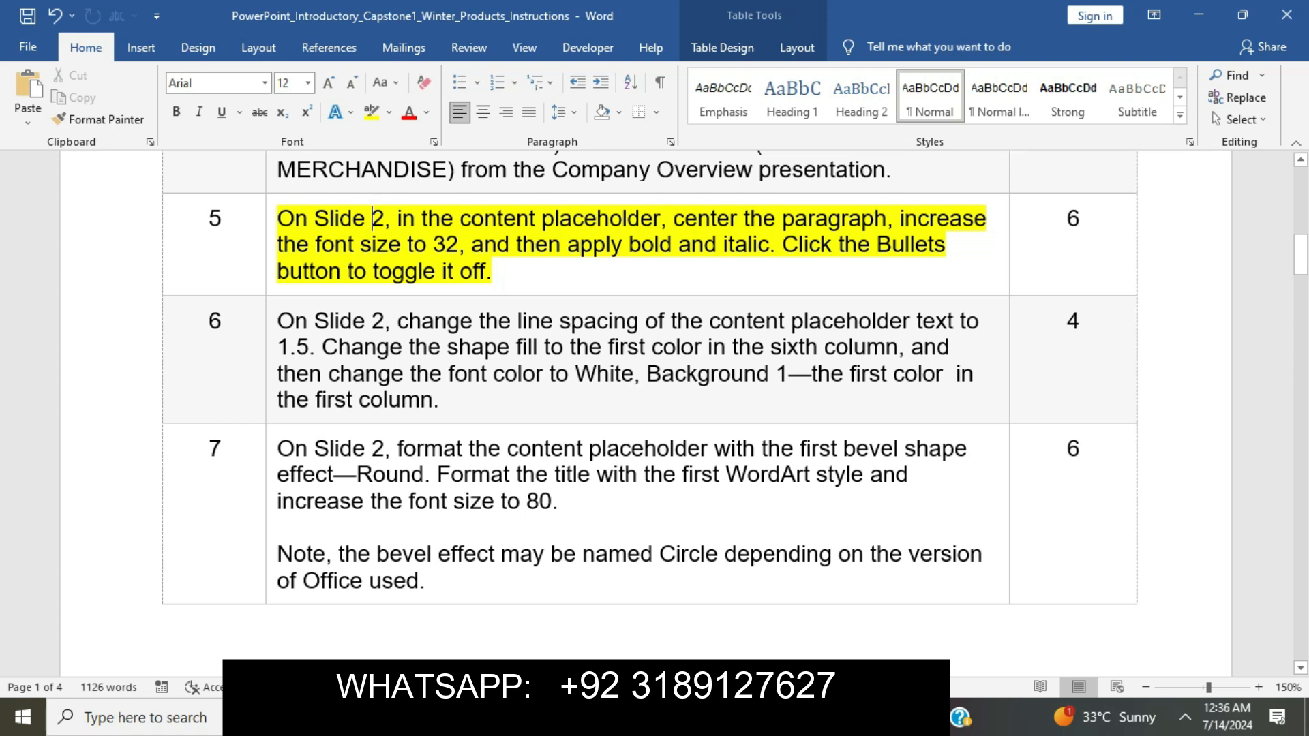
# Select the Mission body paragraph on slide 2 and centre it.
pyautogui.moveTo(277, 219); pyautogui.dragTo(660, 219)
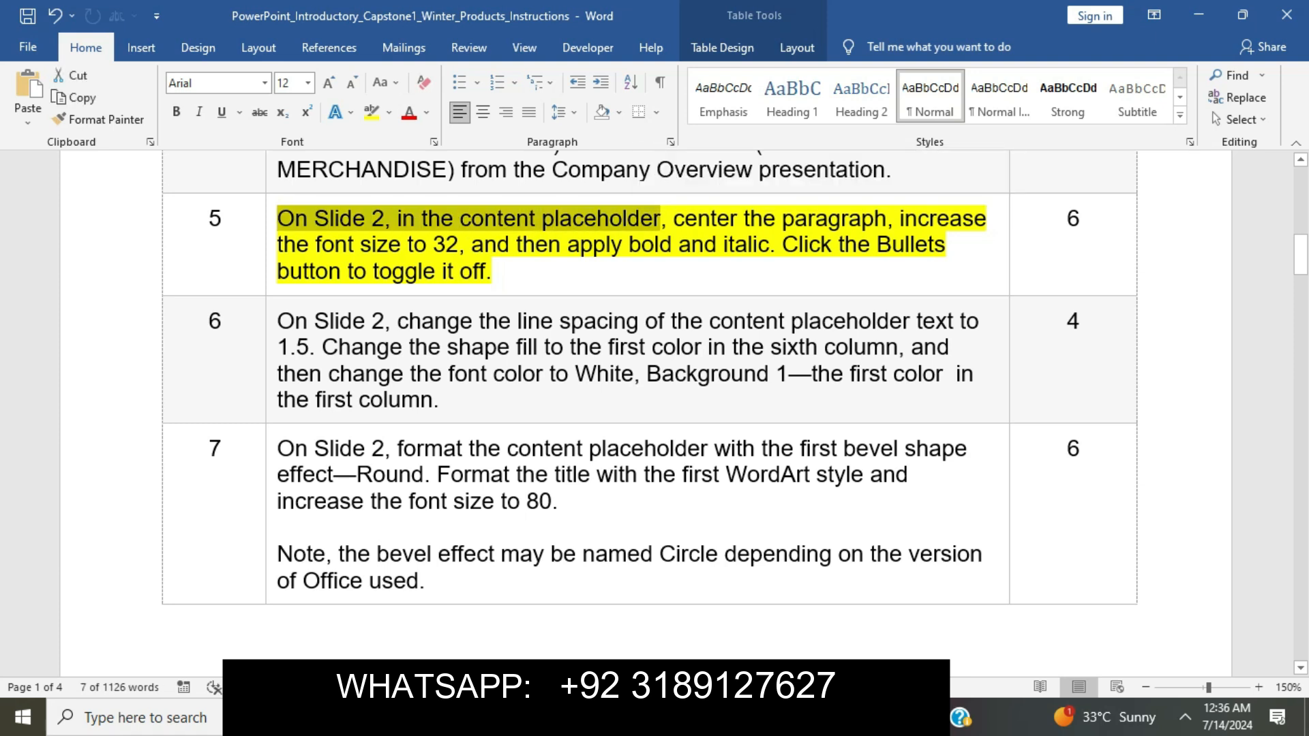
pyautogui.moveTo(673, 219); pyautogui.dragTo(887, 219)
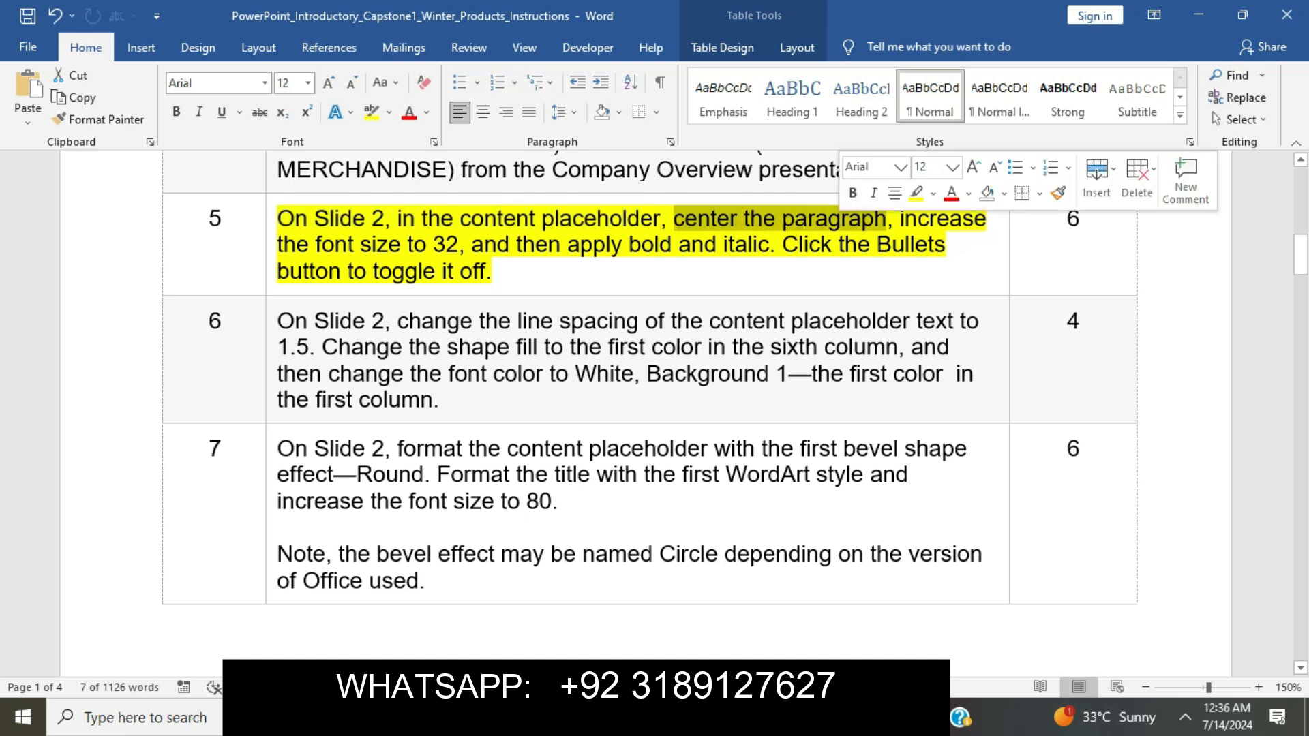
pyautogui.hotkey('alt', 'Tab')
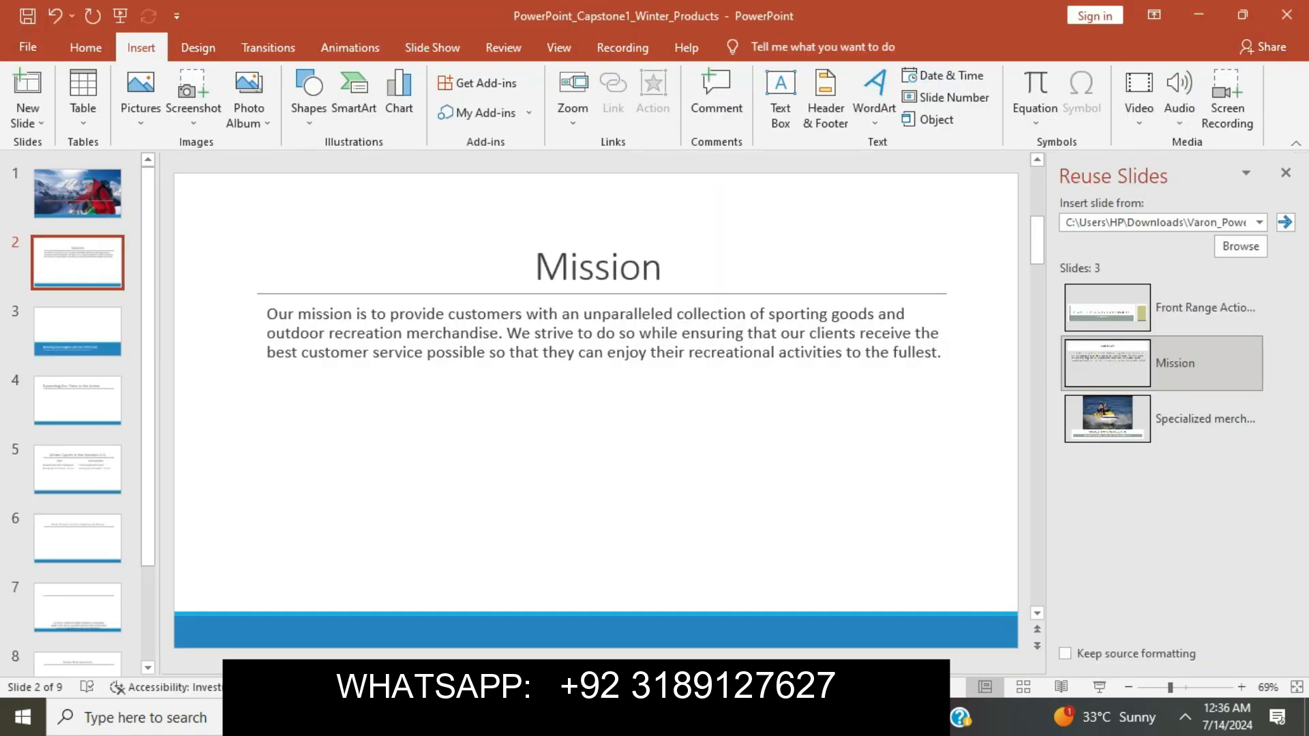
pyautogui.click(619, 334)
pyautogui.hotkey('alt', 'Tab')
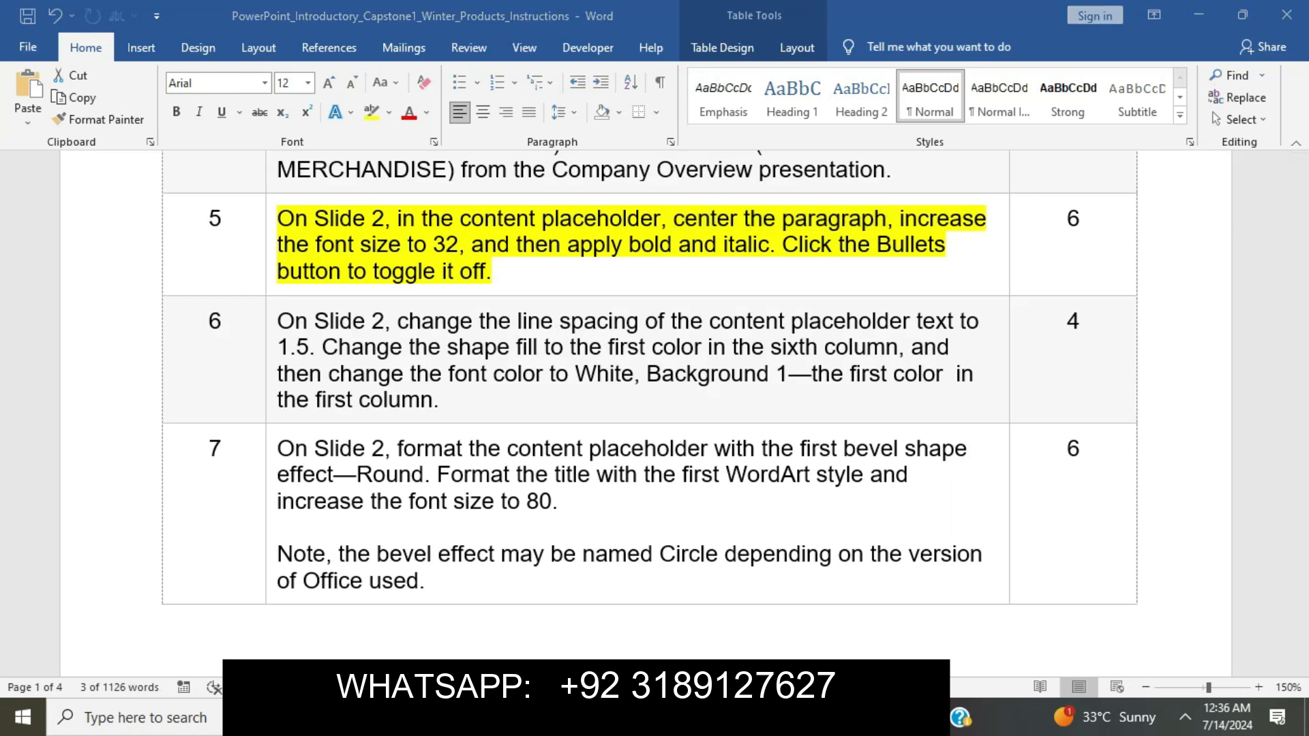
pyautogui.hotkey('alt', 'Tab')
pyautogui.moveTo(267, 314); pyautogui.dragTo(942, 352)
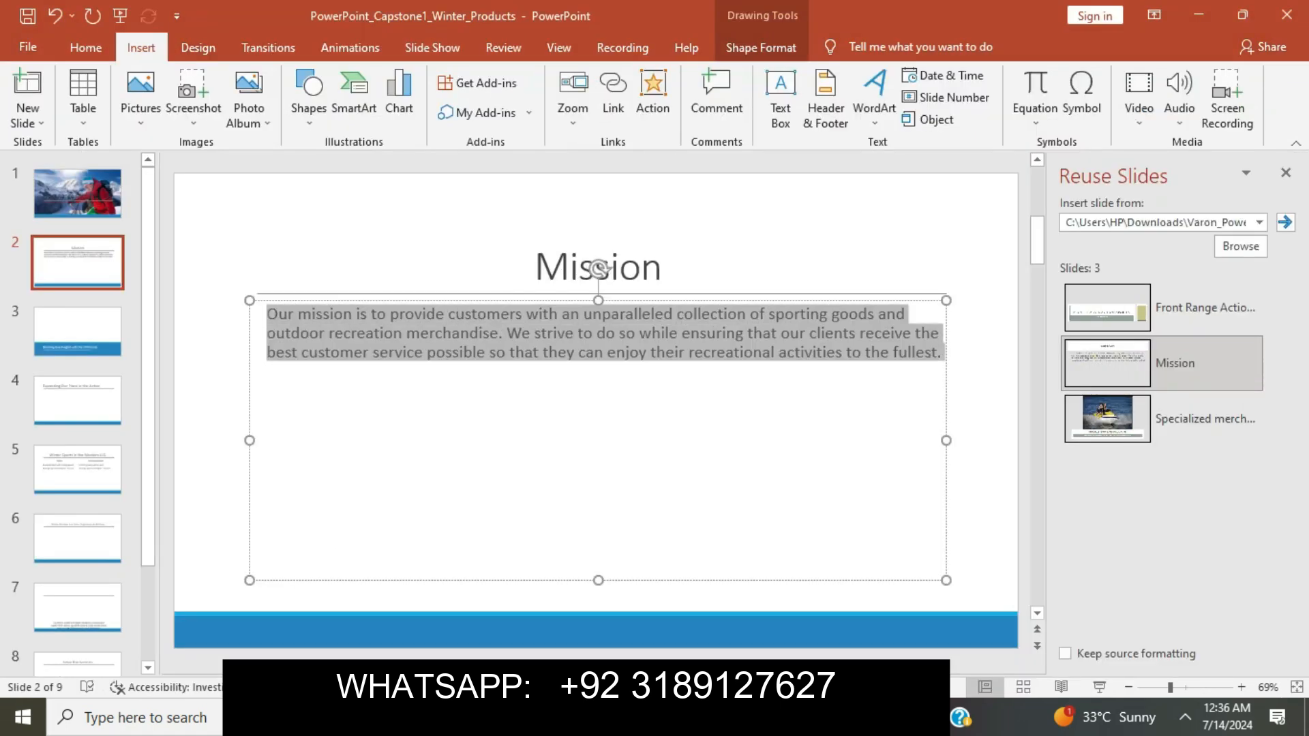
pyautogui.click(85, 47)
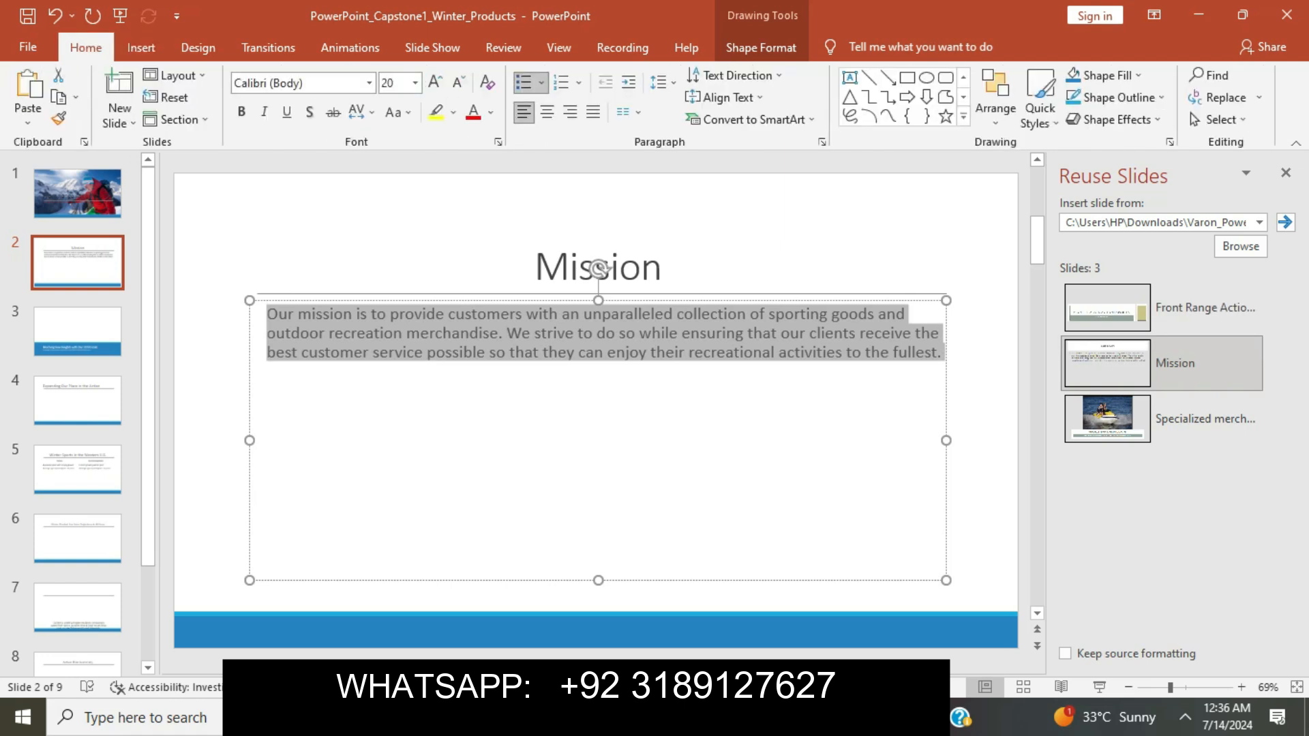
pyautogui.click(547, 112)
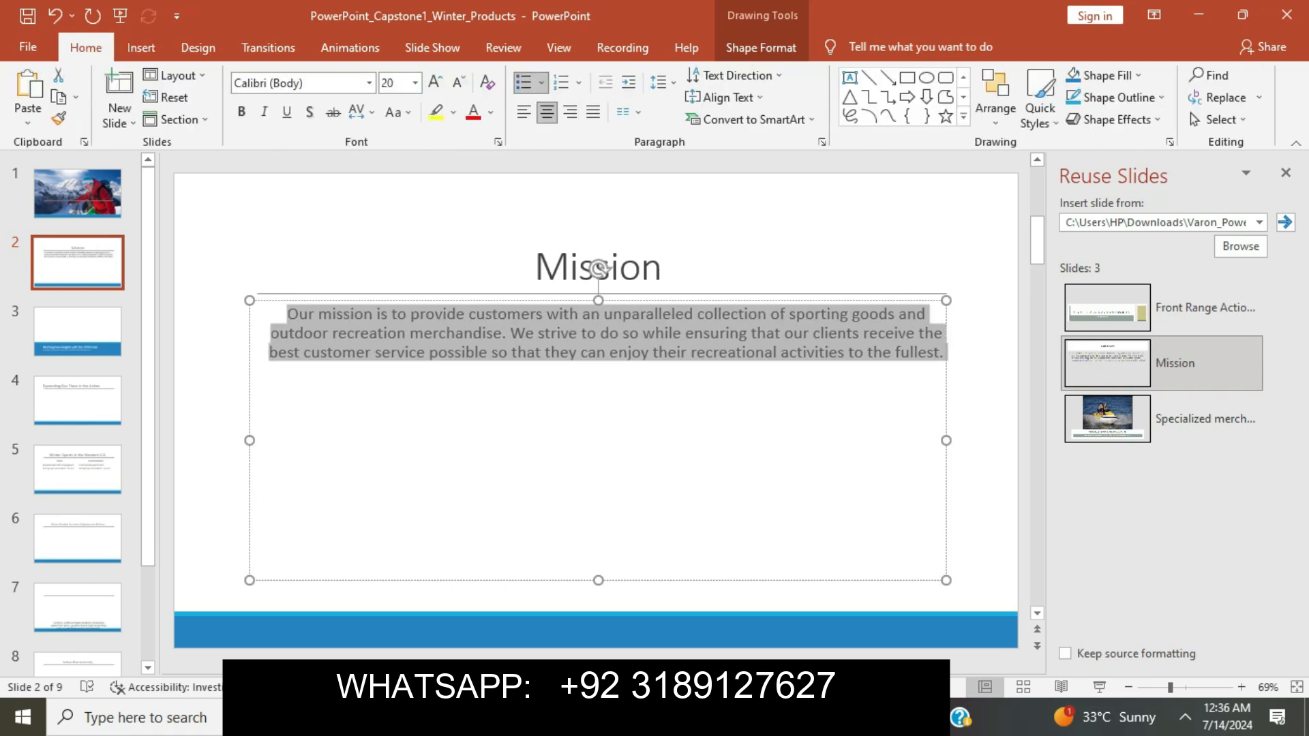
# Set the Mission body text to 32 pt.
pyautogui.hotkey('alt', 'Tab')
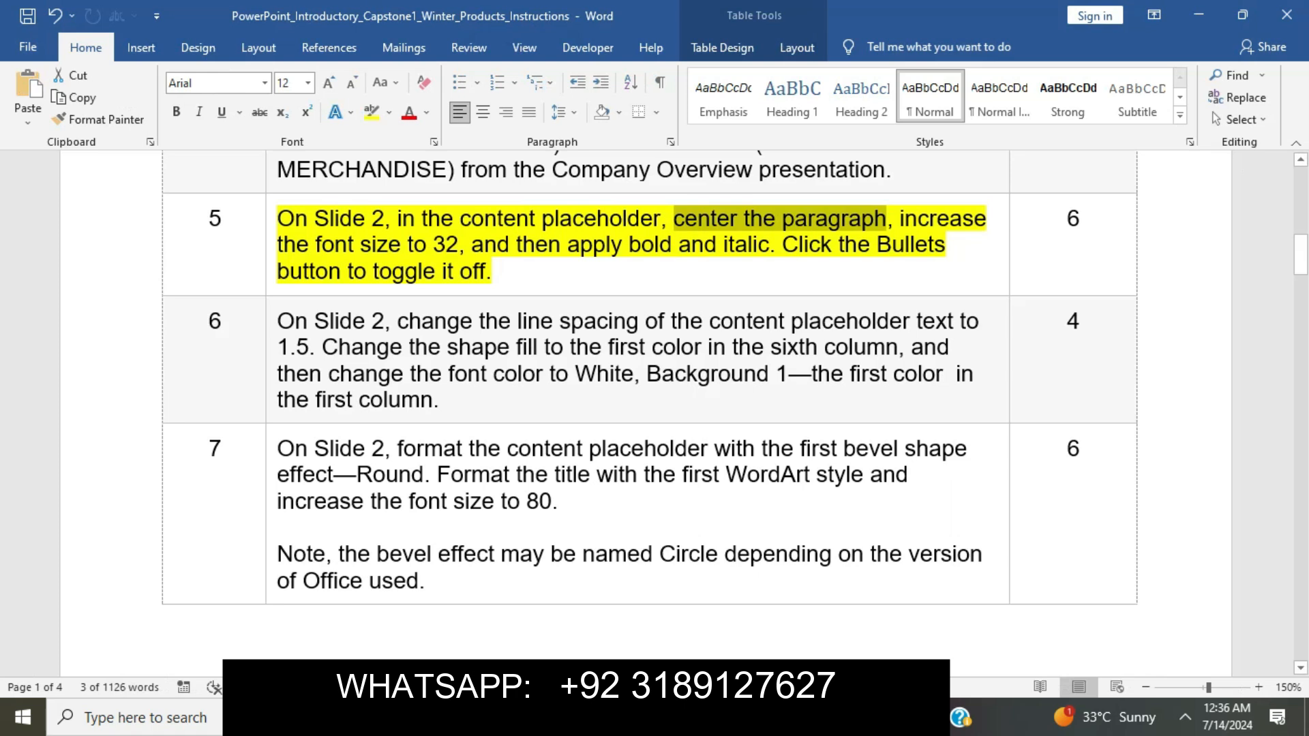
pyautogui.moveTo(899, 220); pyautogui.dragTo(458, 244)
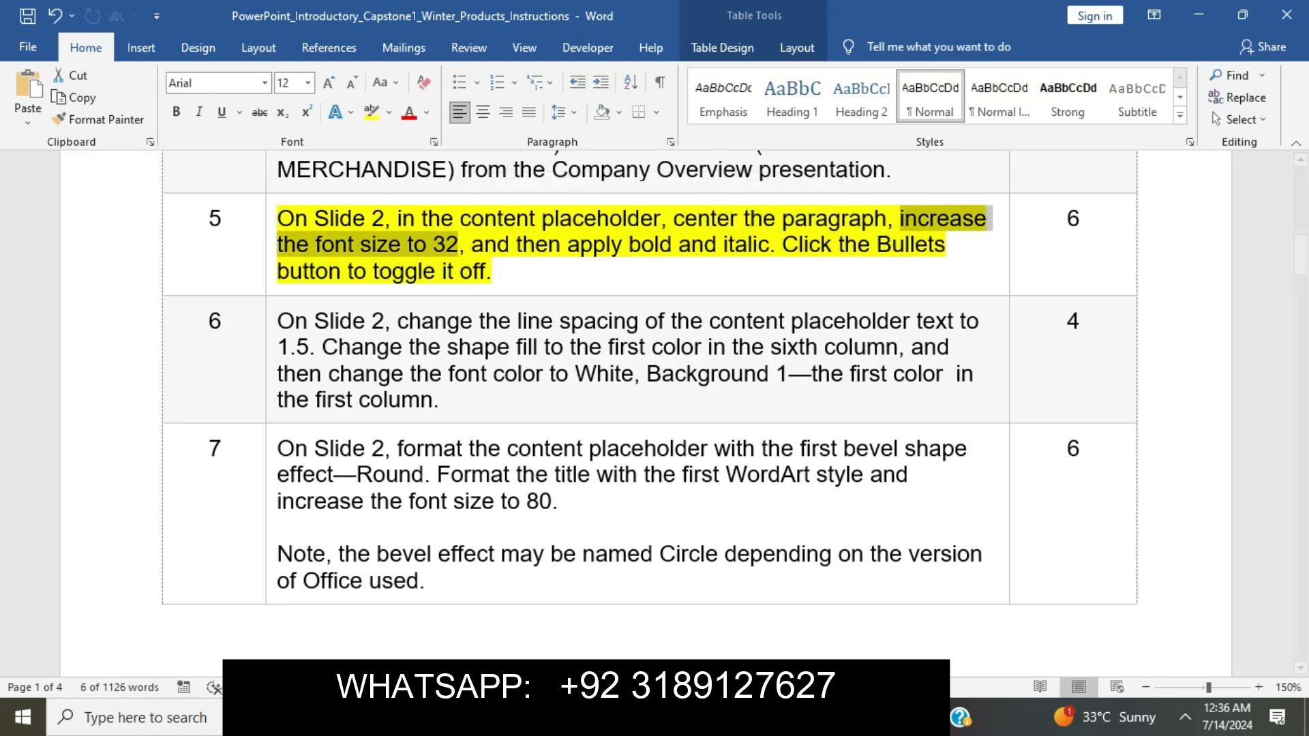
pyautogui.hotkey('alt', 'Tab')
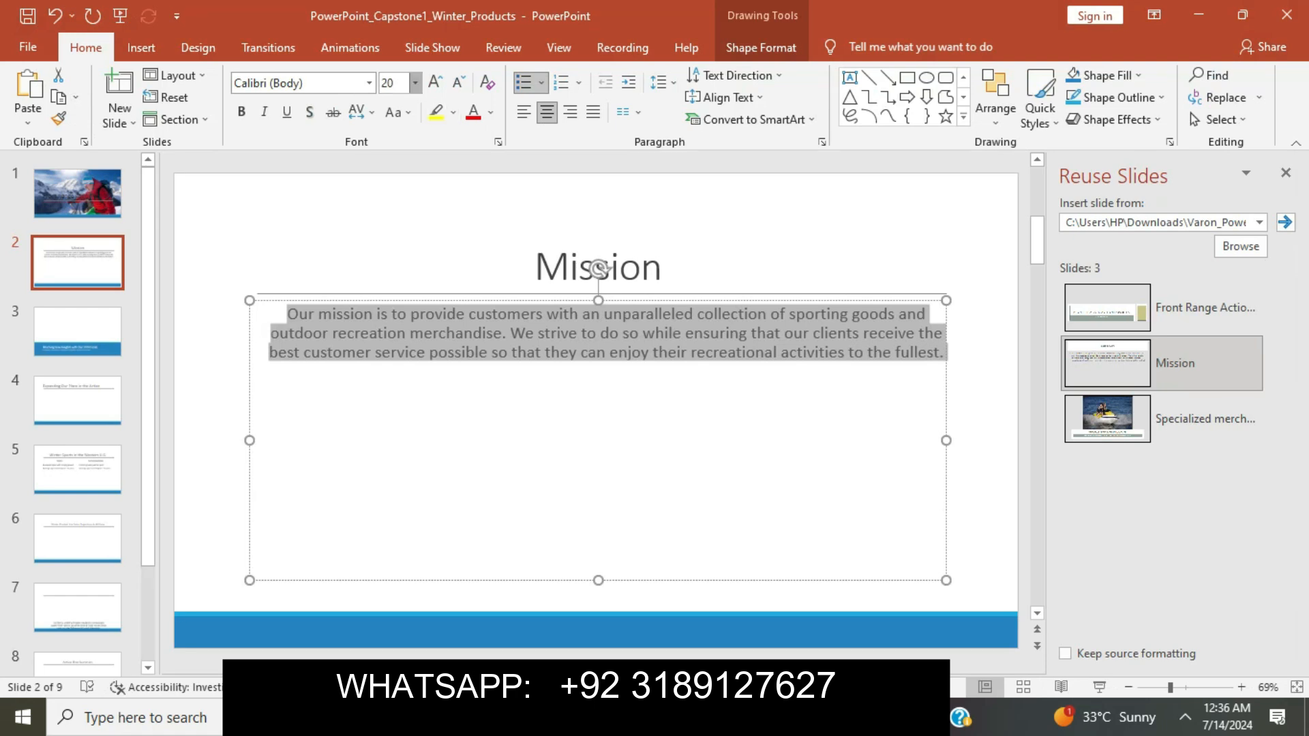
pyautogui.click(414, 82)
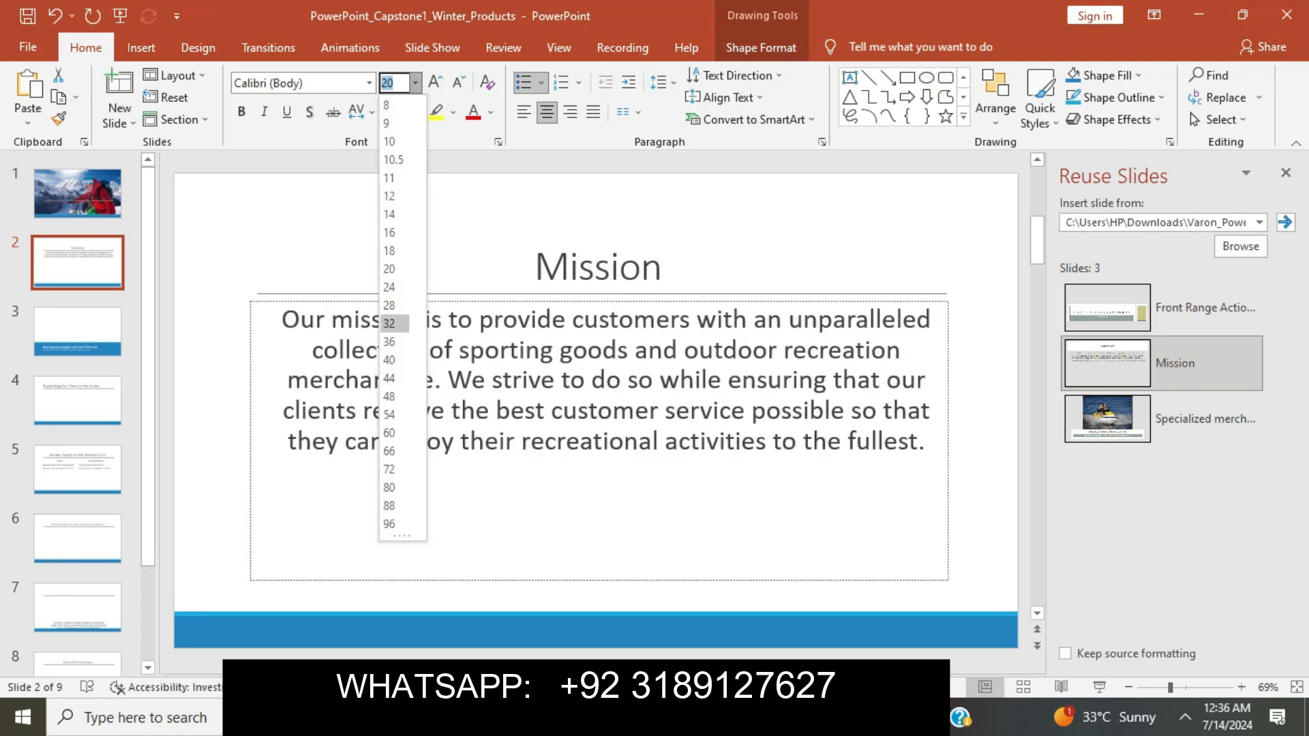
pyautogui.click(389, 323)
# Make the Mission body text bold and italic.
pyautogui.hotkey('alt', 'Tab')
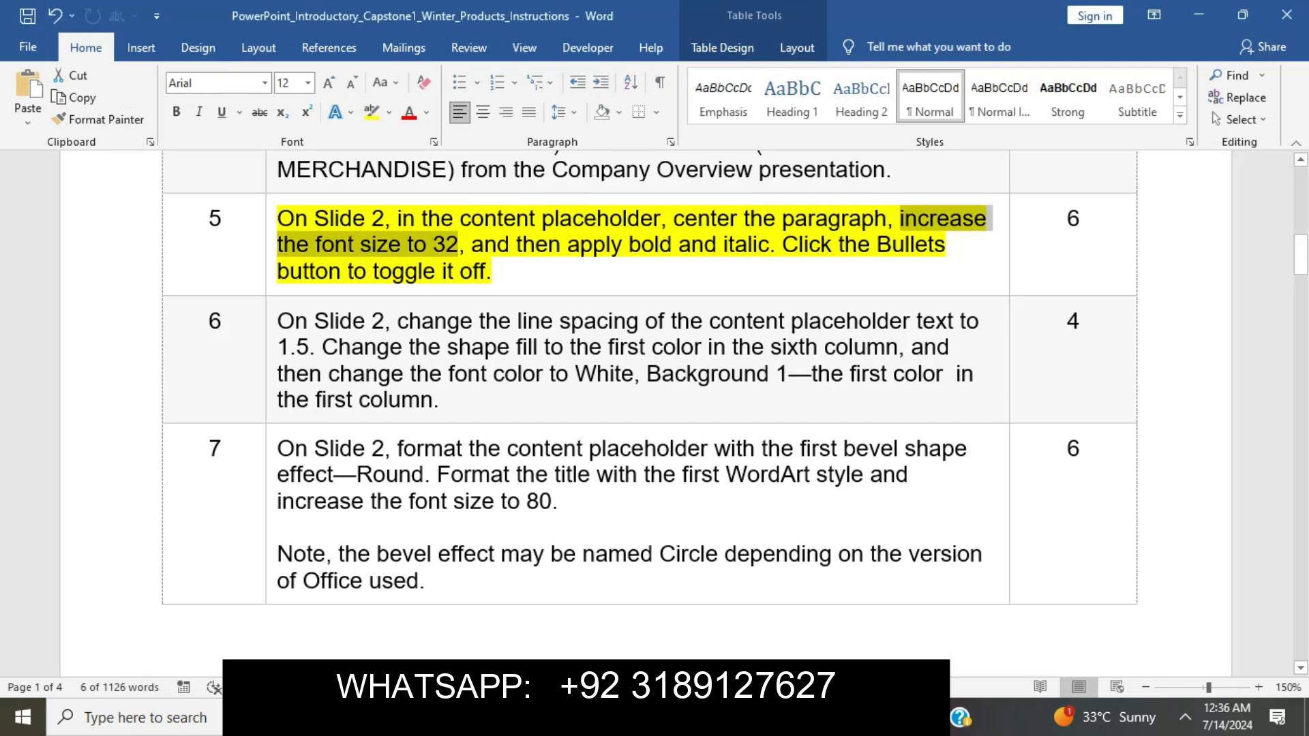
pyautogui.moveTo(471, 244); pyautogui.dragTo(769, 244)
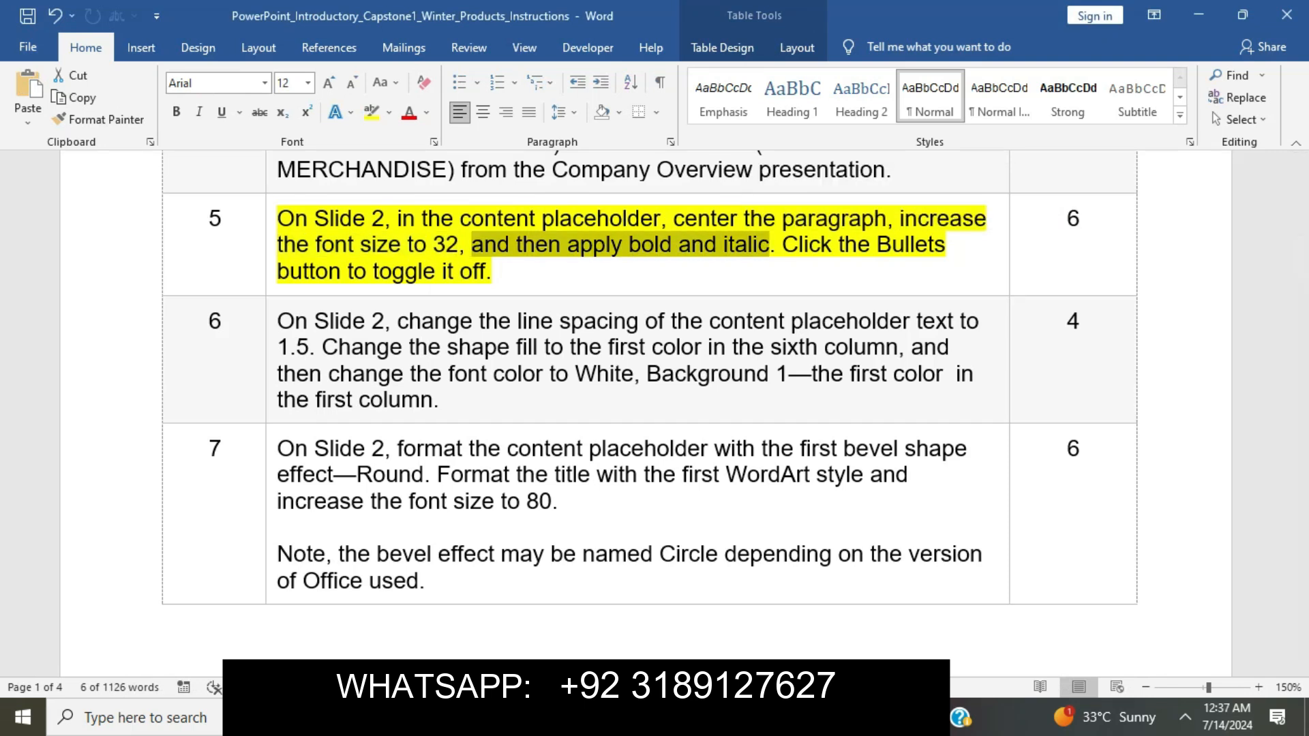
pyautogui.hotkey('alt', 'Tab')
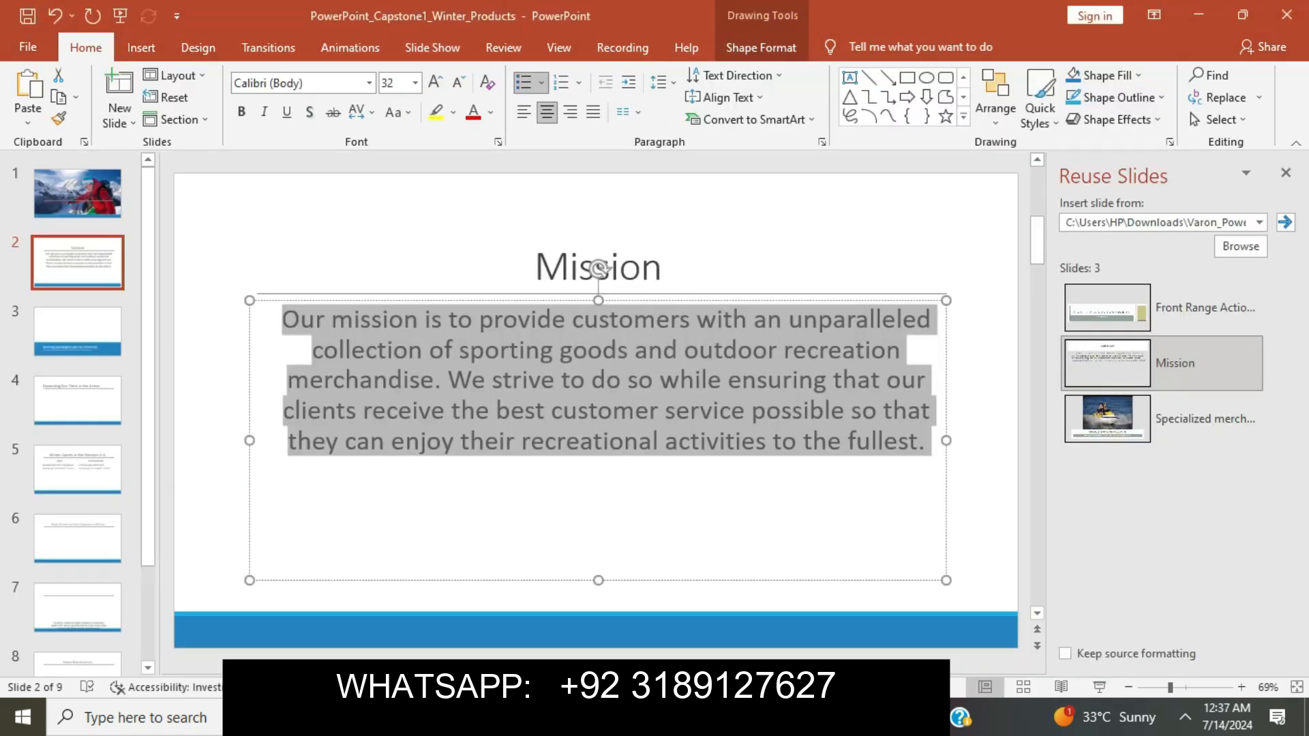
pyautogui.hotkey('ctrl', 'b')
pyautogui.hotkey('ctrl', 'i')
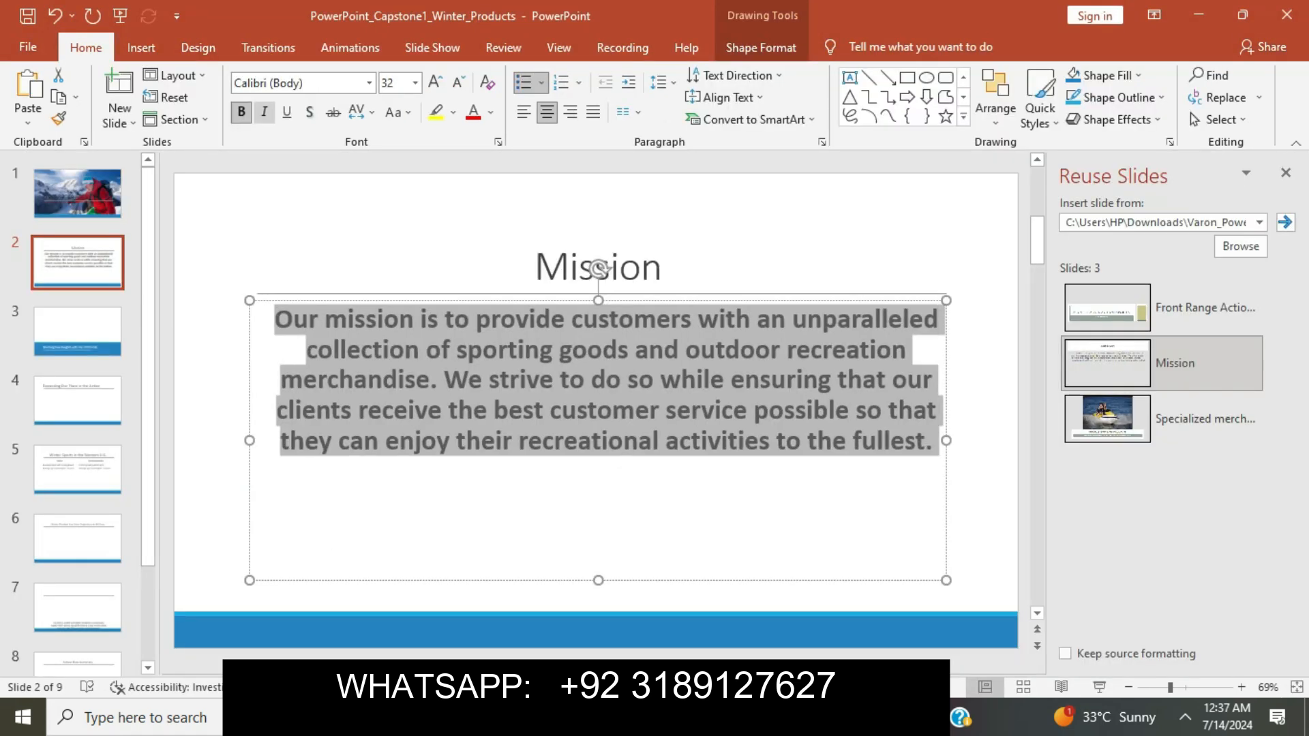
# Turn off bullets for the body paragraph and close the Reuse Slides panel.
pyautogui.hotkey('alt', 'Tab')
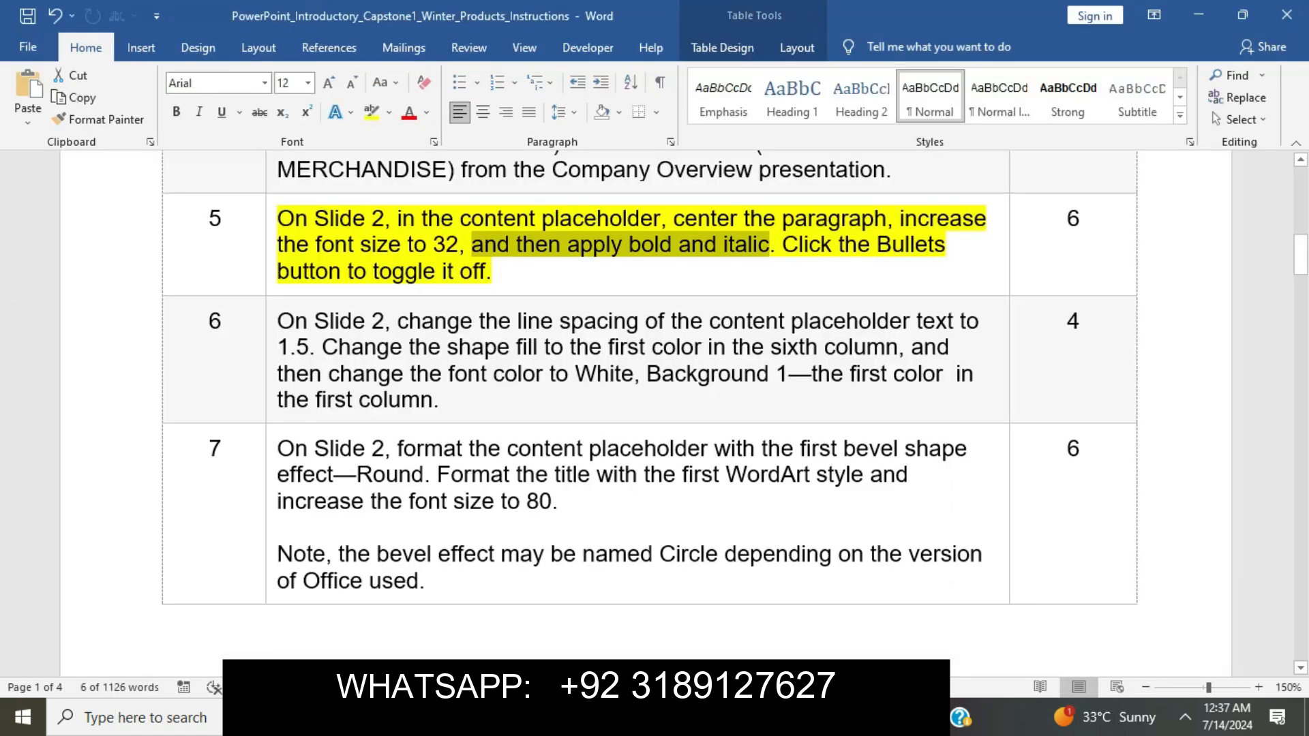
pyautogui.moveTo(782, 245); pyautogui.dragTo(788, 276)
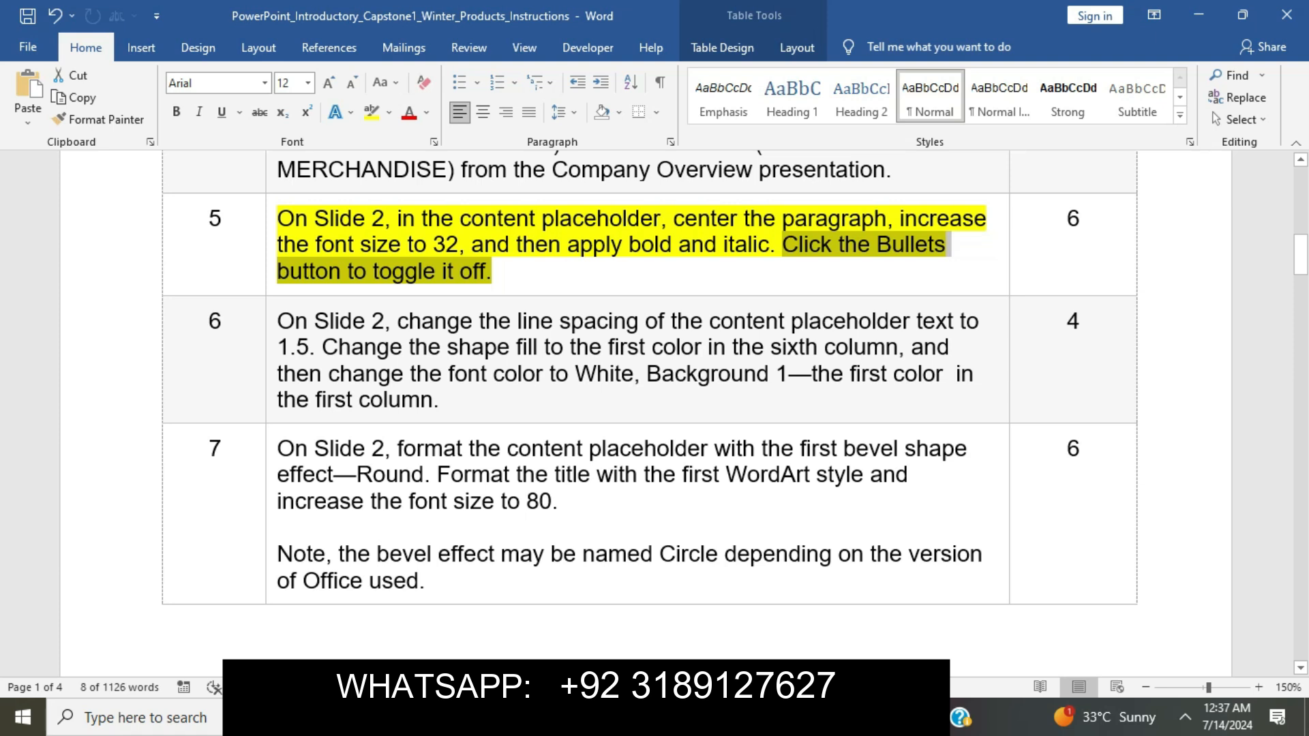
pyautogui.hotkey('alt', 'Tab')
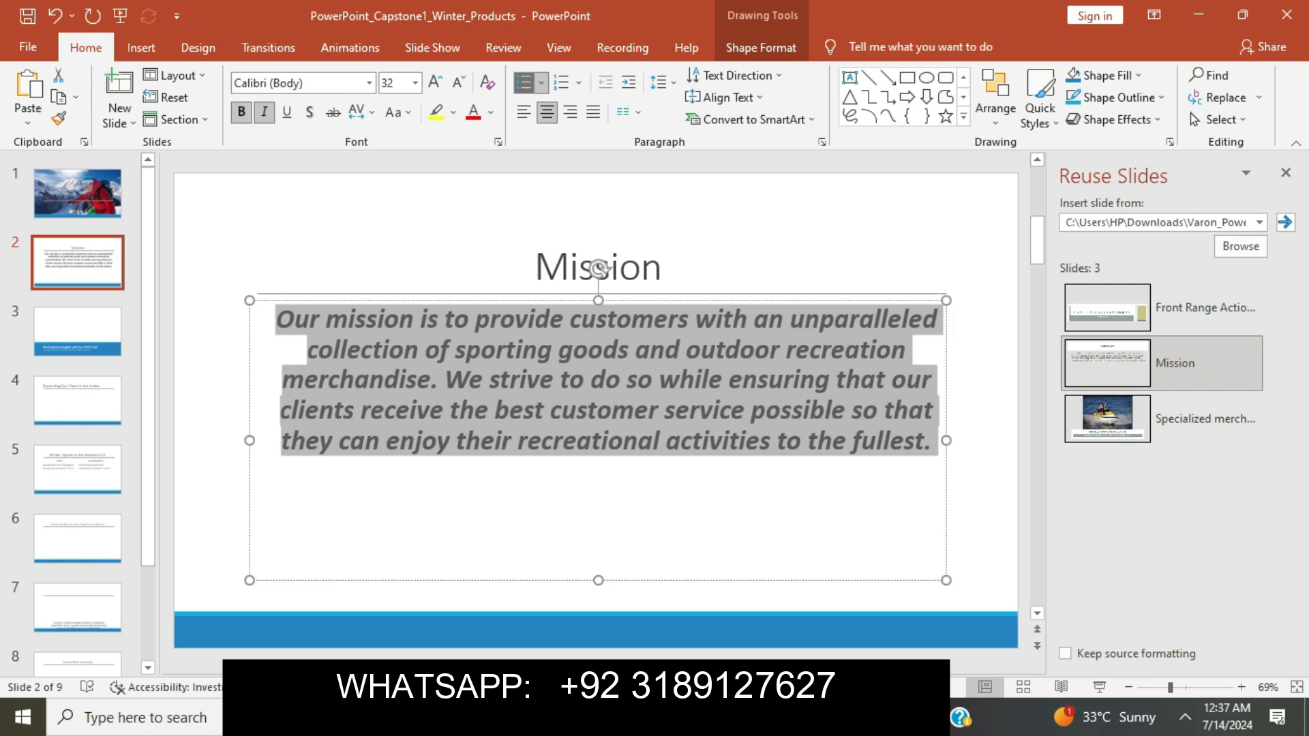
pyautogui.click(524, 82)
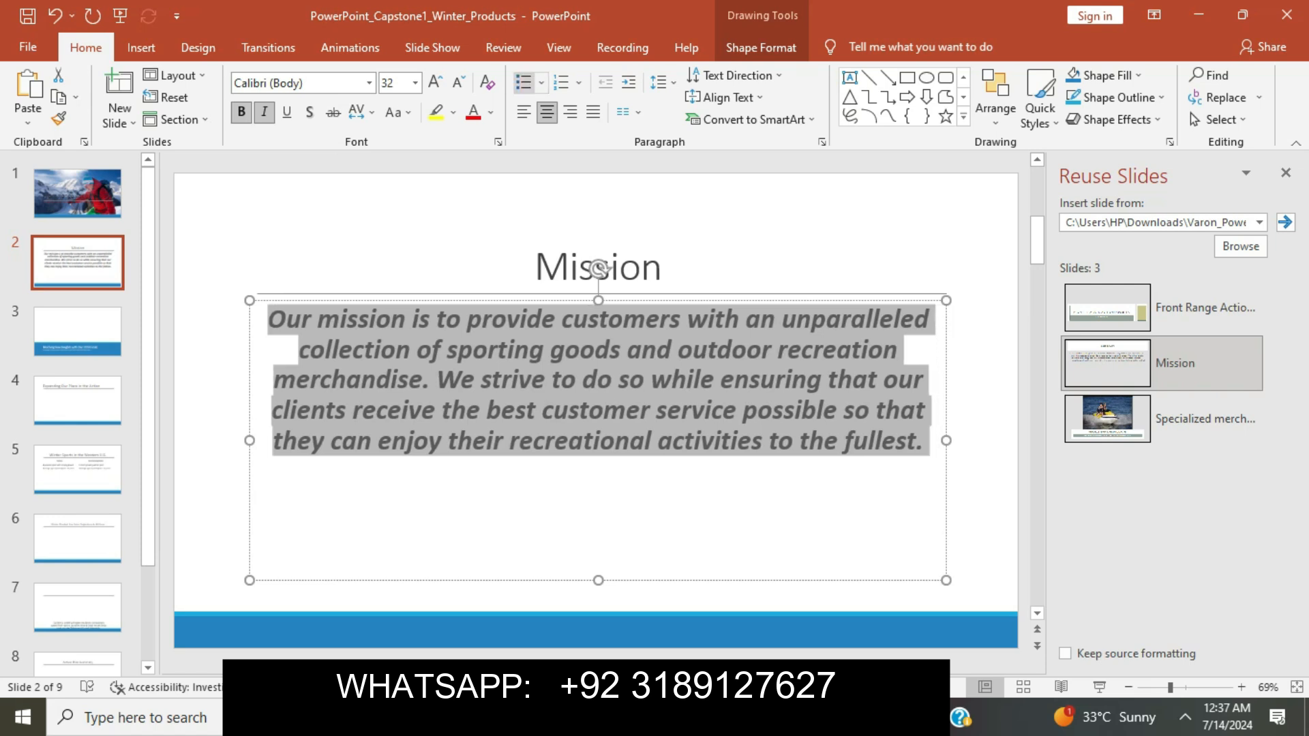
pyautogui.click(640, 269)
pyautogui.click(613, 387)
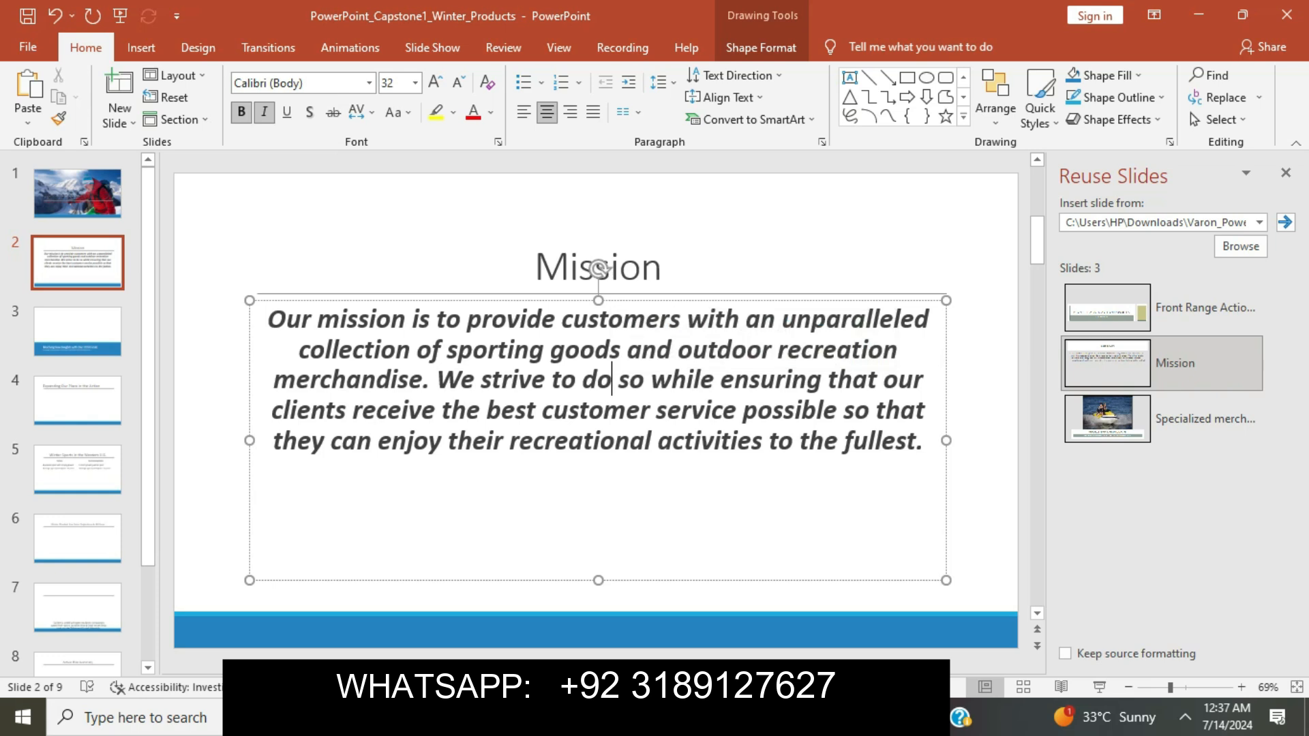
pyautogui.click(982, 423)
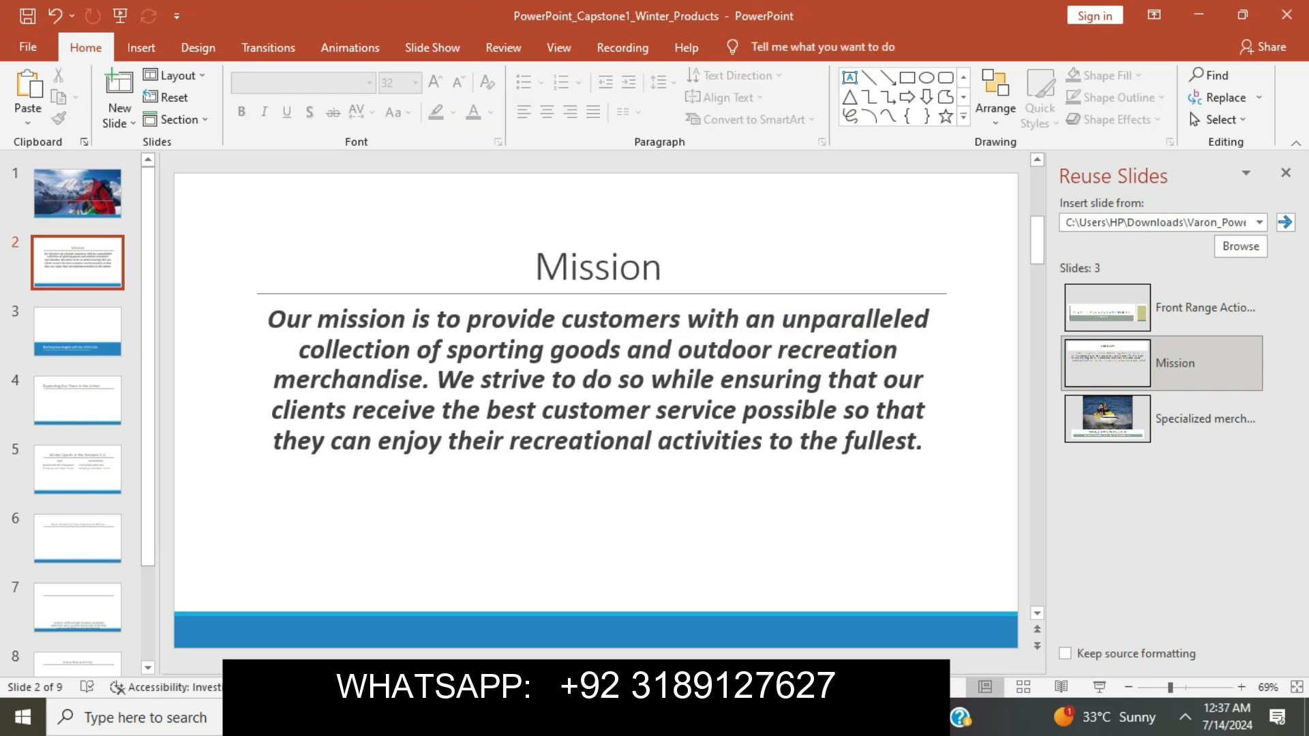
pyautogui.click(1286, 173)
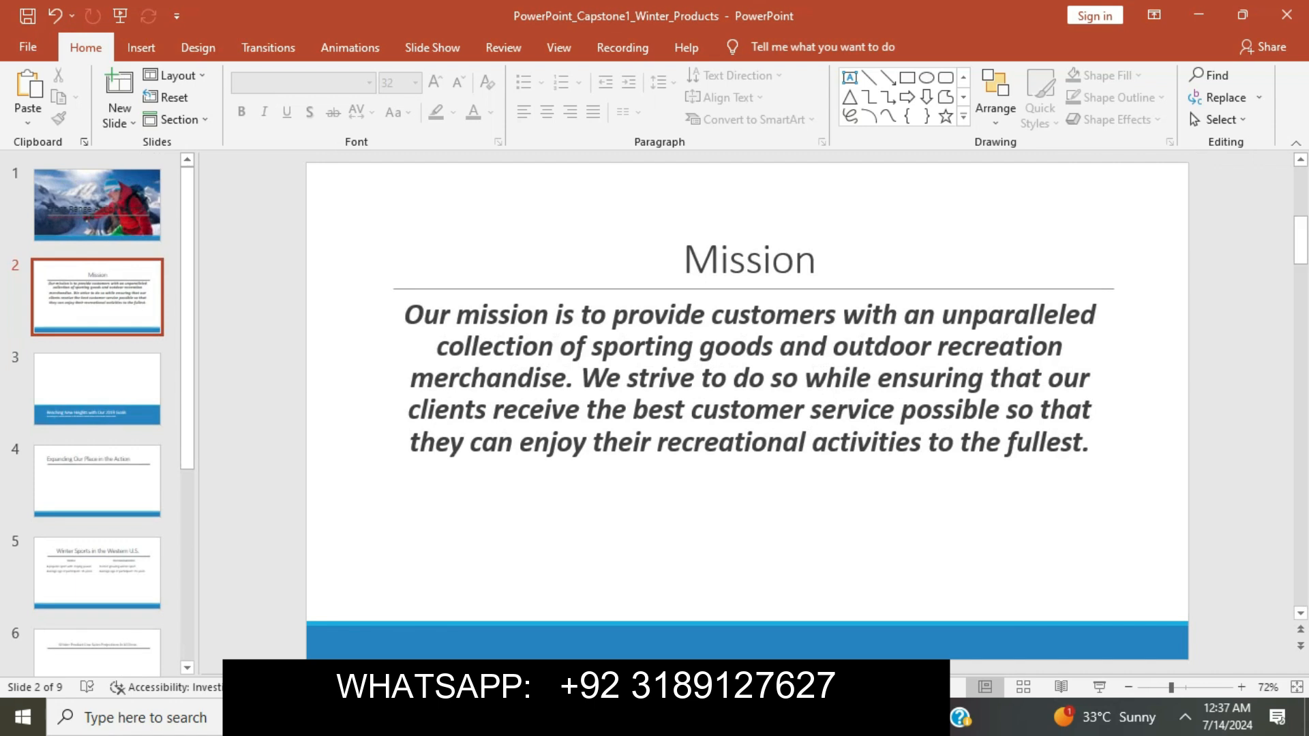
pyautogui.hotkey('alt', 'Tab')
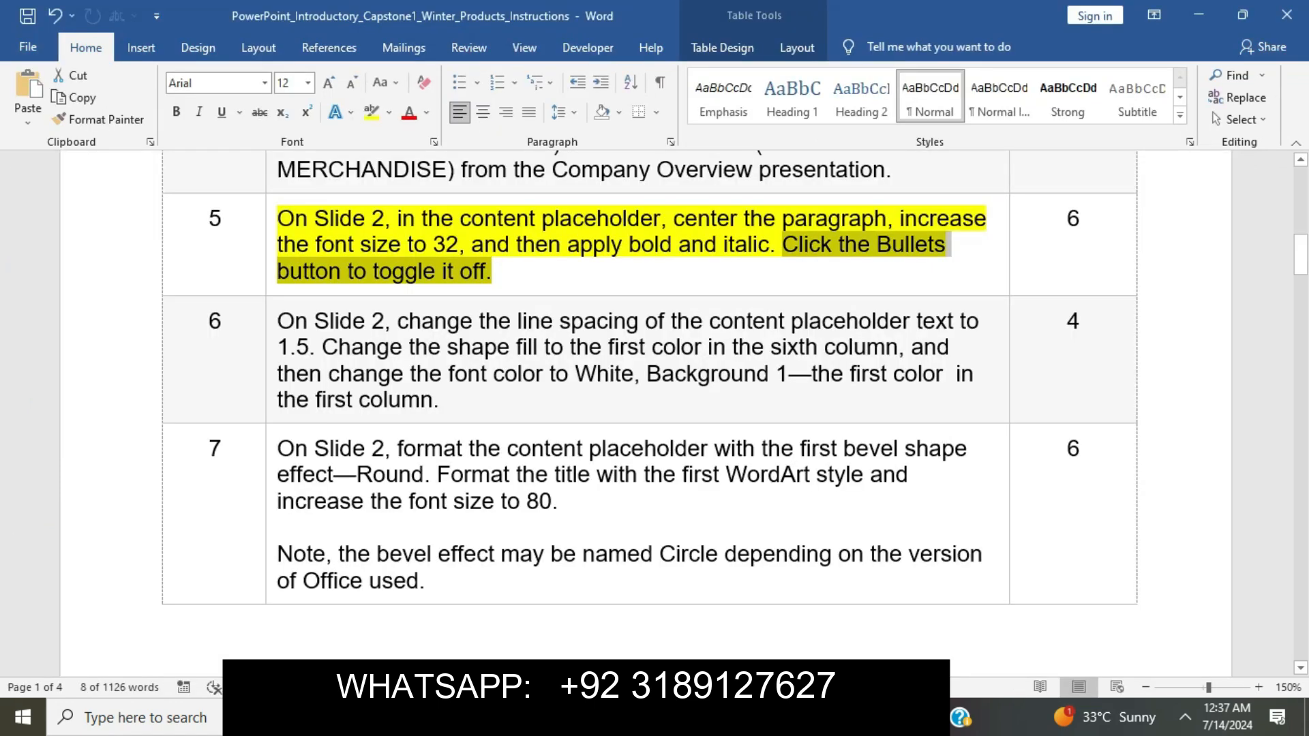
# Remove step 5's yellow highlight in Word and highlight step 6 in yellow.
pyautogui.click(492, 271)
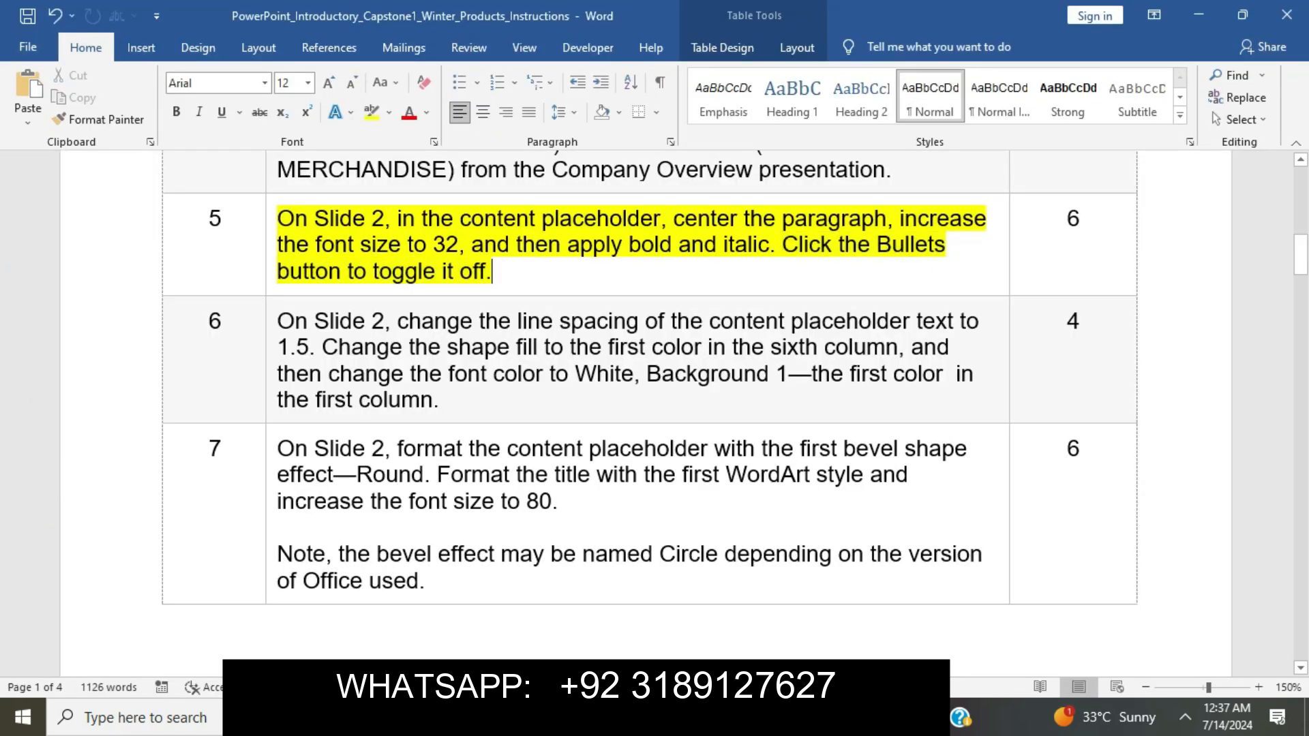
pyautogui.click(271, 224)
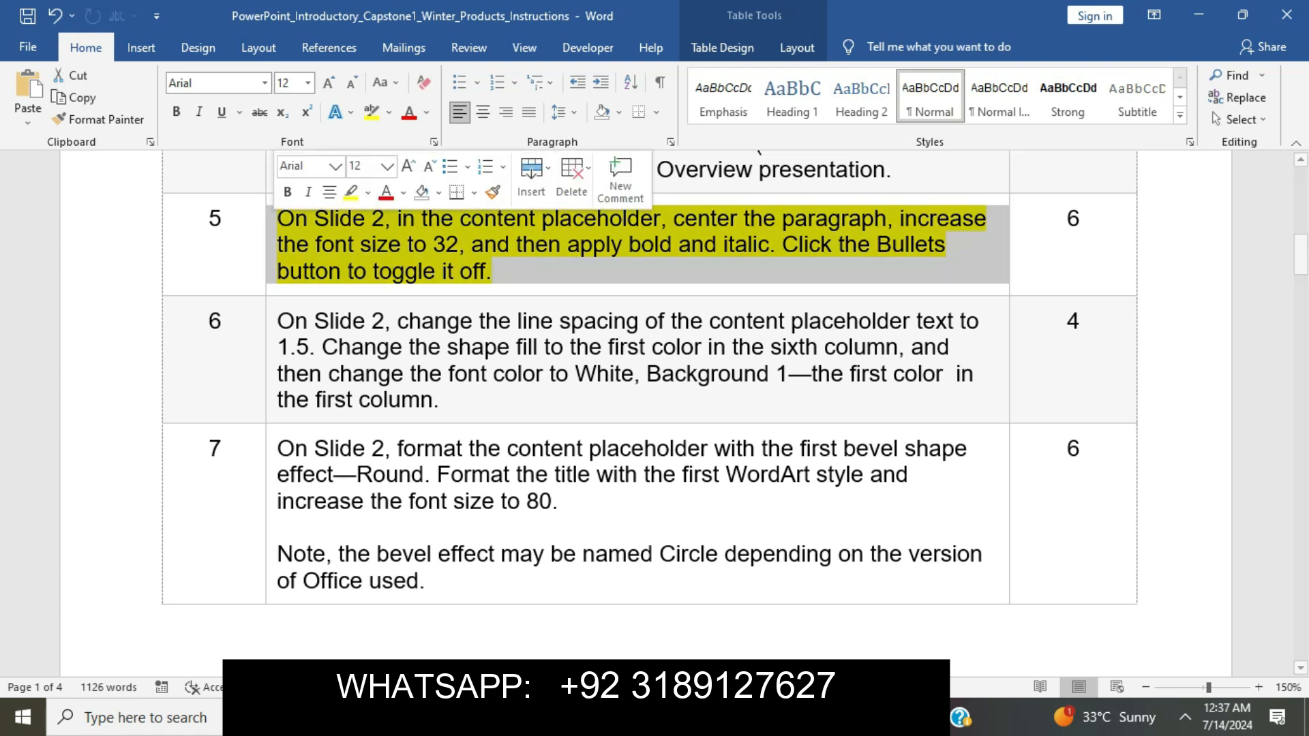
pyautogui.click(350, 192)
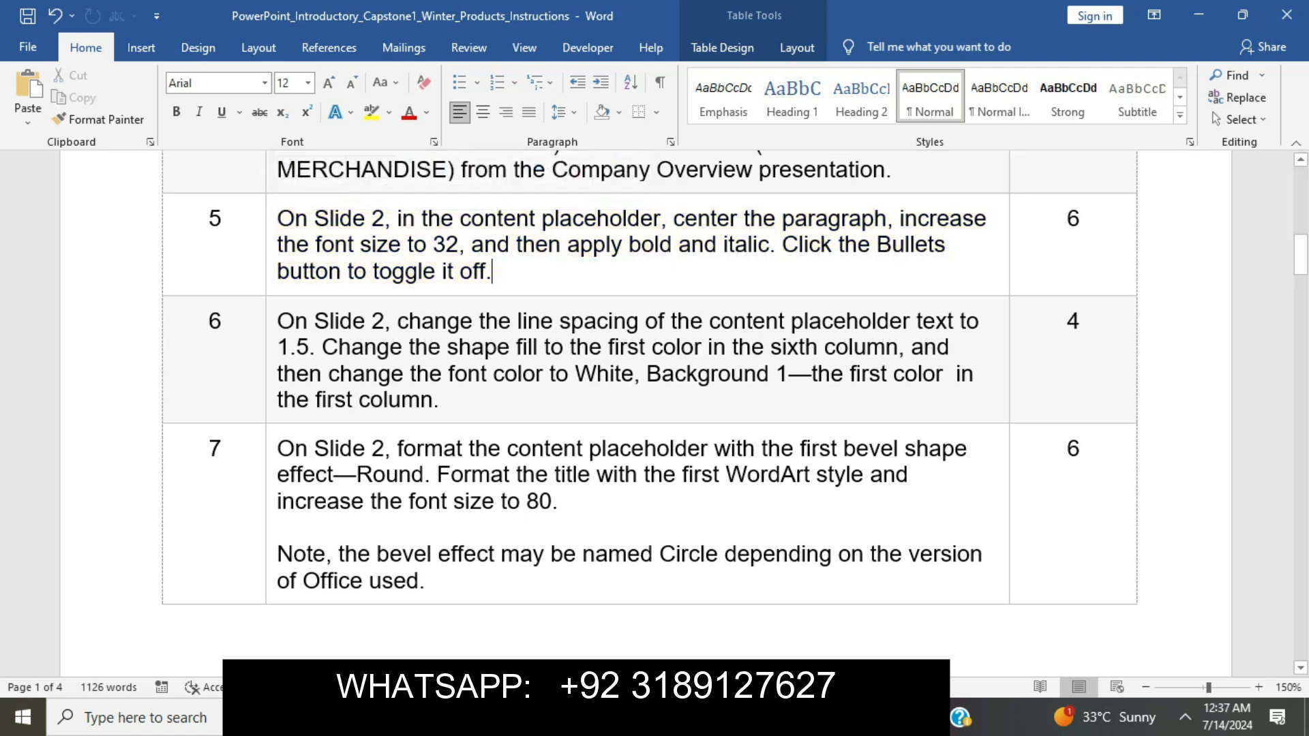
pyautogui.click(270, 326)
pyautogui.click(351, 291)
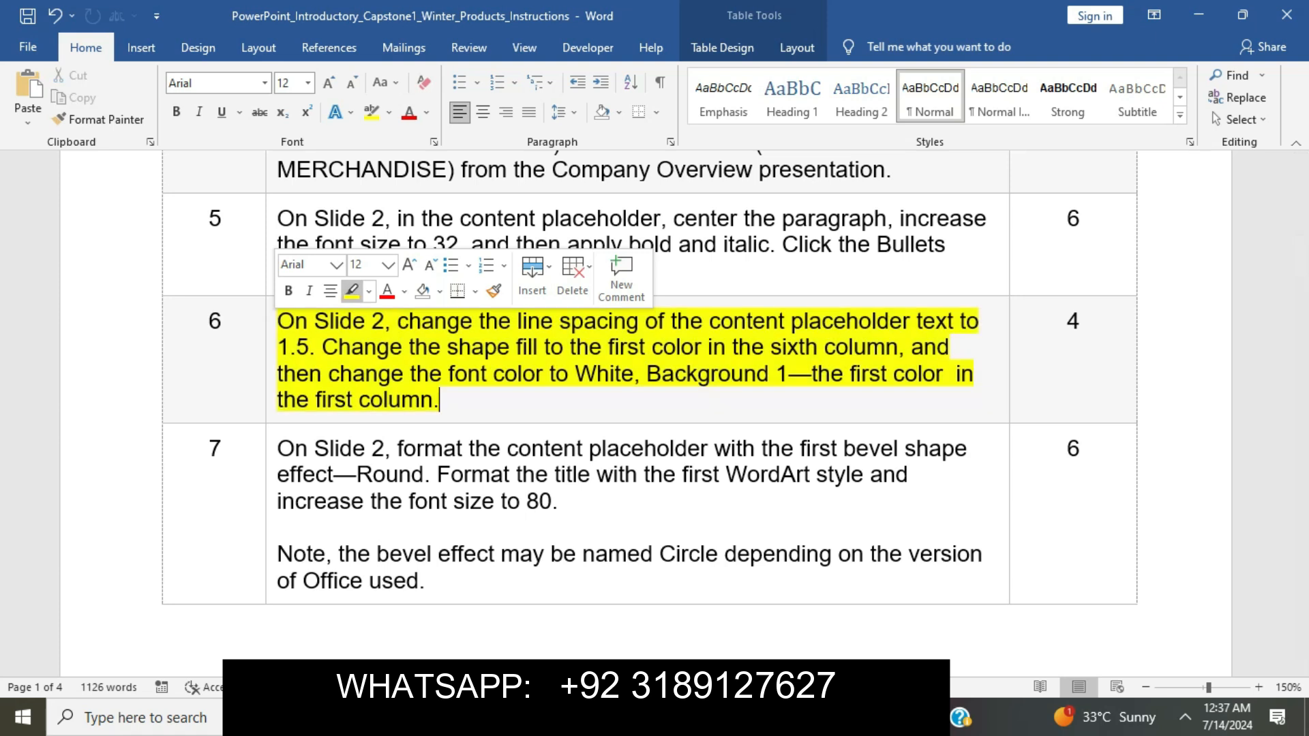
pyautogui.click(377, 347)
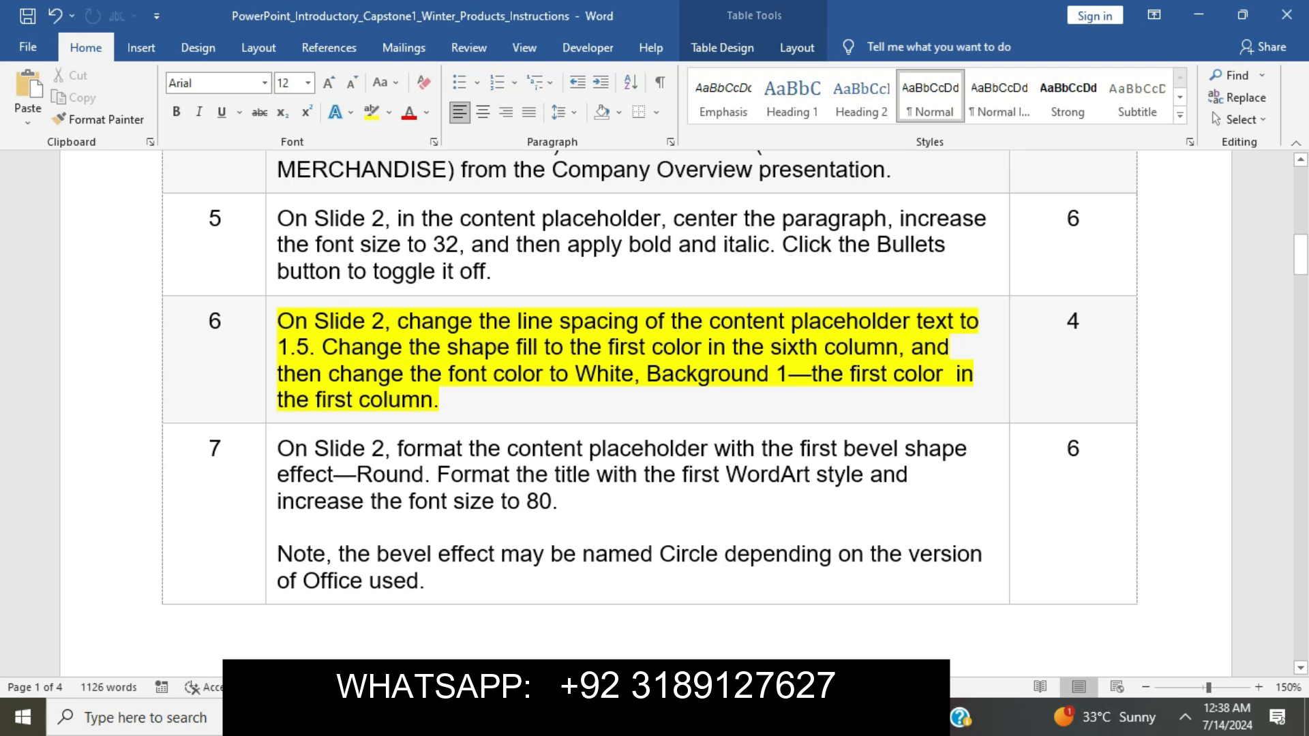
# Give the mission paragraph 1.5 line spacing.
pyautogui.moveTo(277, 321); pyautogui.dragTo(321, 347)
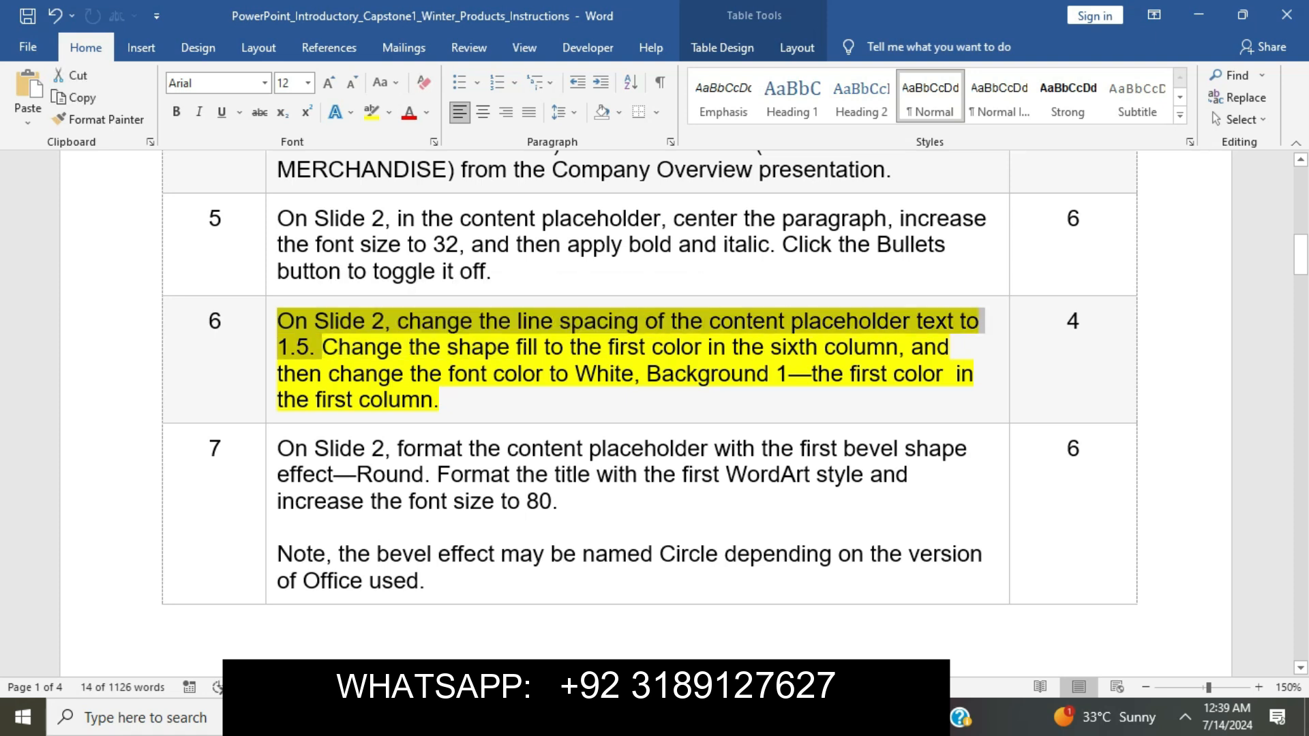
pyautogui.hotkey('alt', 'Tab')
pyautogui.click(517, 410)
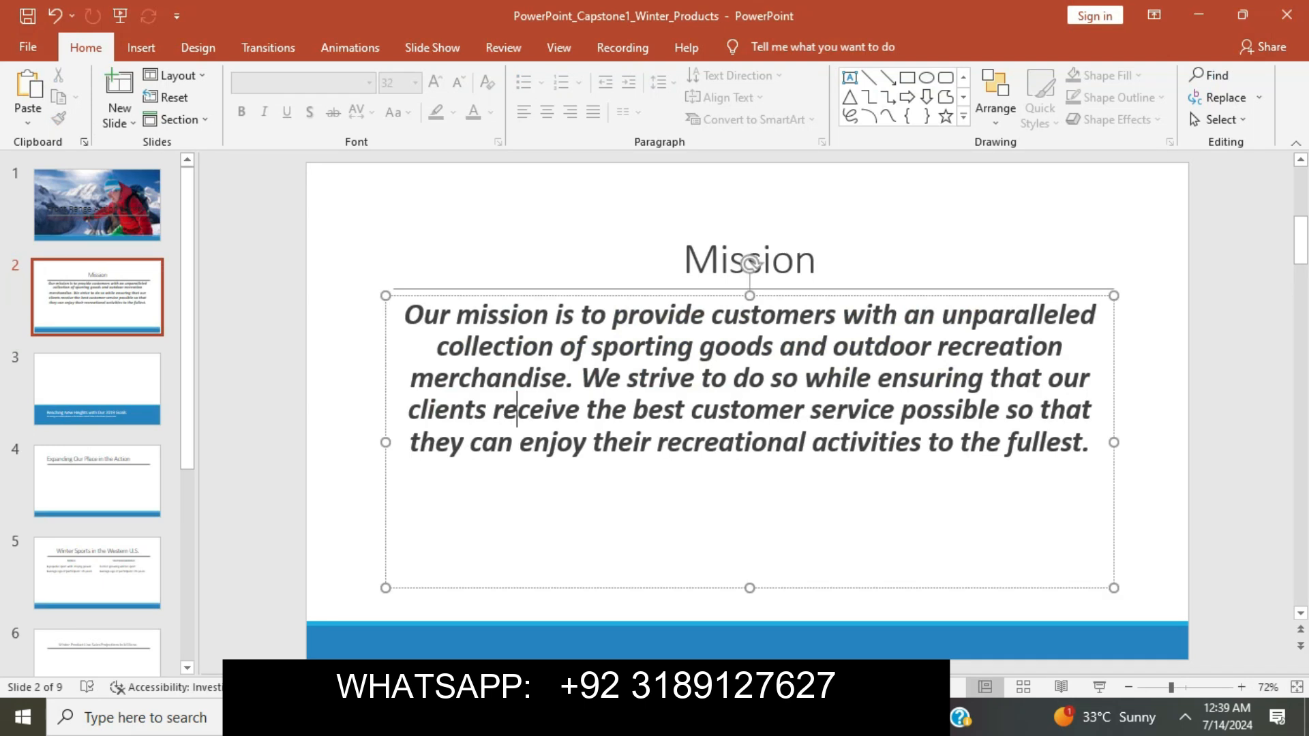
pyautogui.moveTo(404, 313); pyautogui.dragTo(1090, 443)
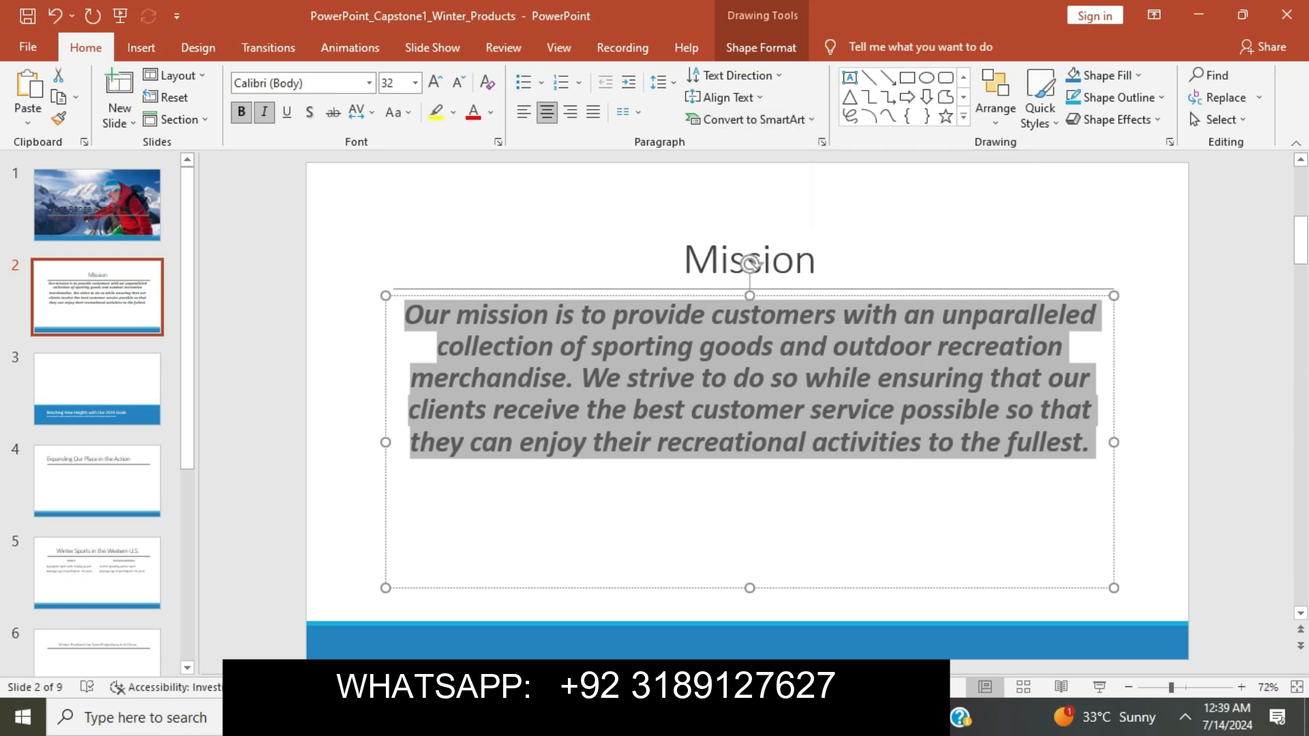
pyautogui.click(821, 142)
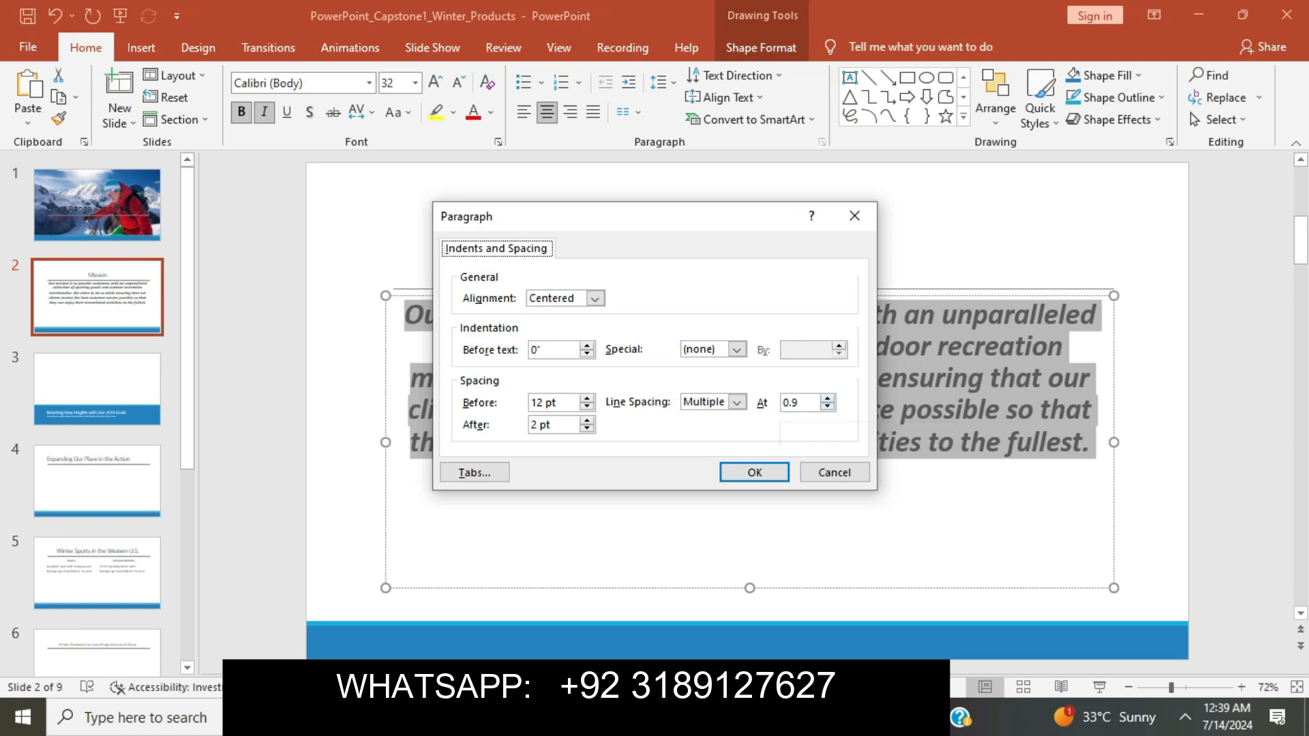
pyautogui.click(827, 397)
pyautogui.click(827, 398)
pyautogui.press('Return')
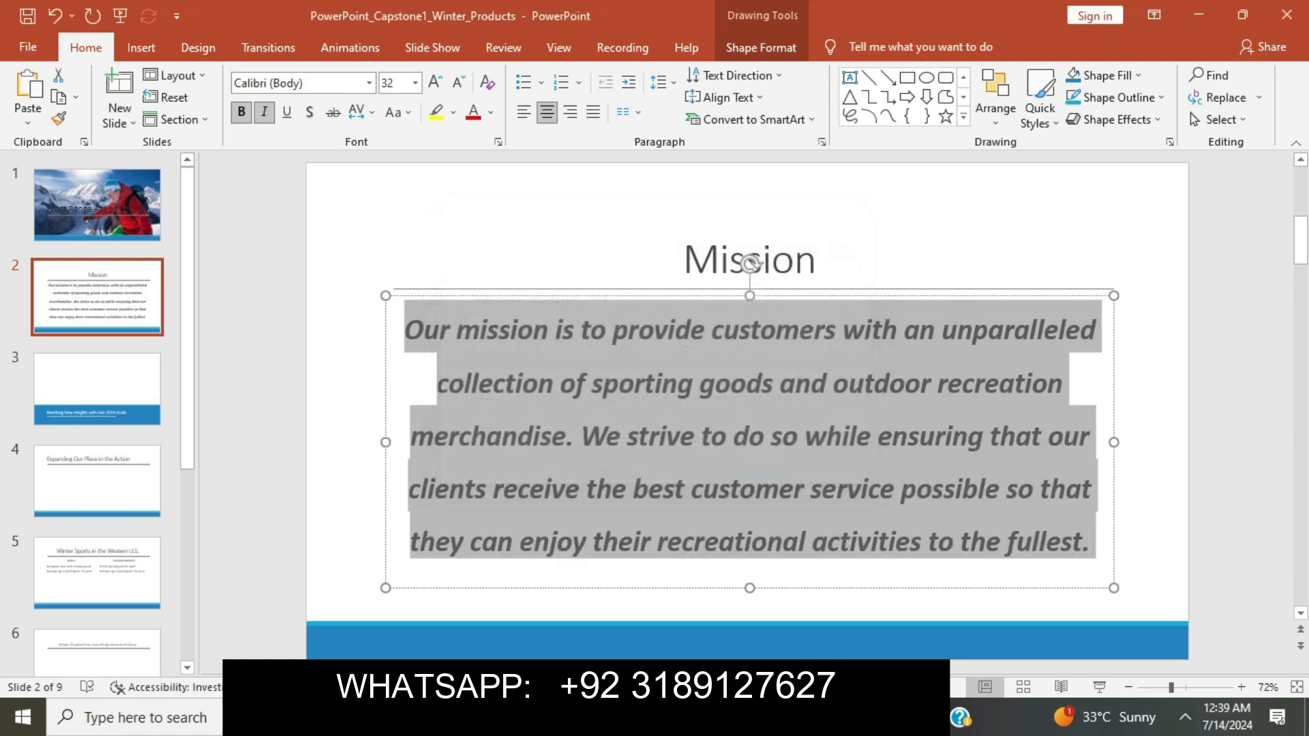
pyautogui.hotkey('alt', 'Tab')
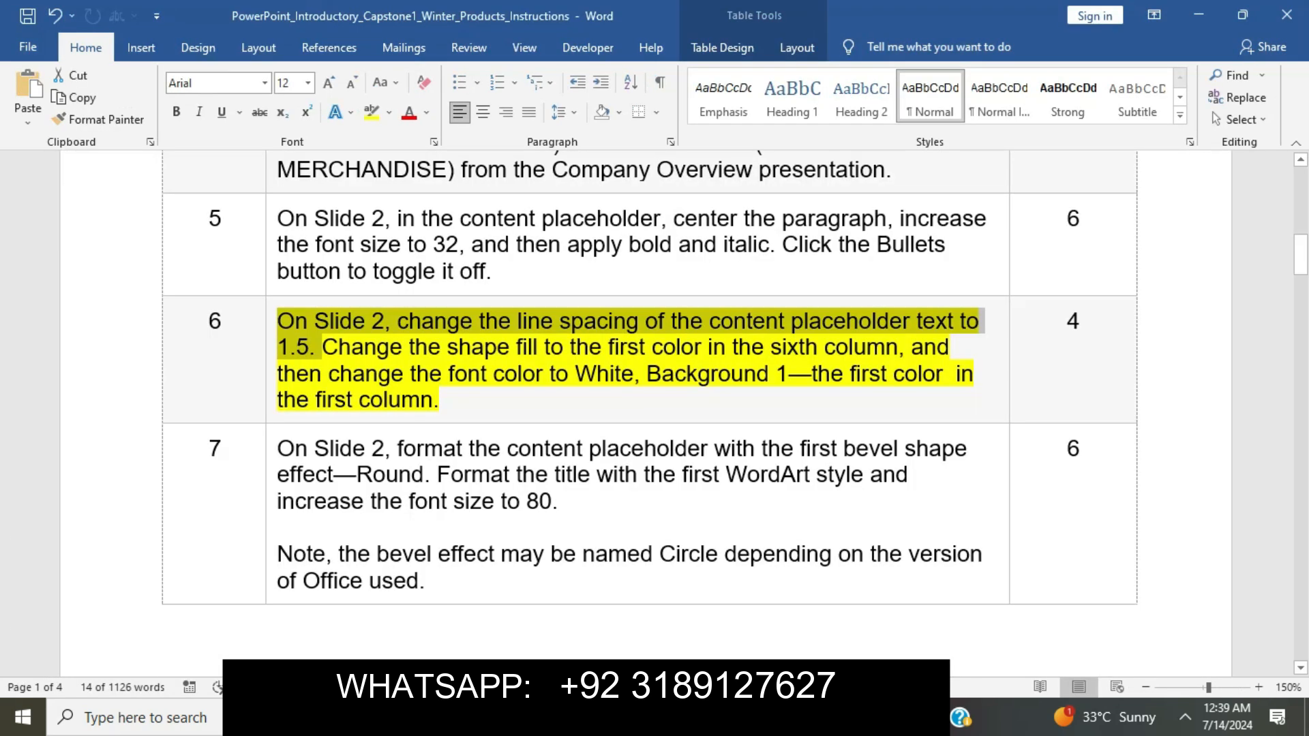
# Fill the mission text box with the sixth-column blue.
pyautogui.click(510, 347)
pyautogui.moveTo(322, 347); pyautogui.dragTo(897, 347)
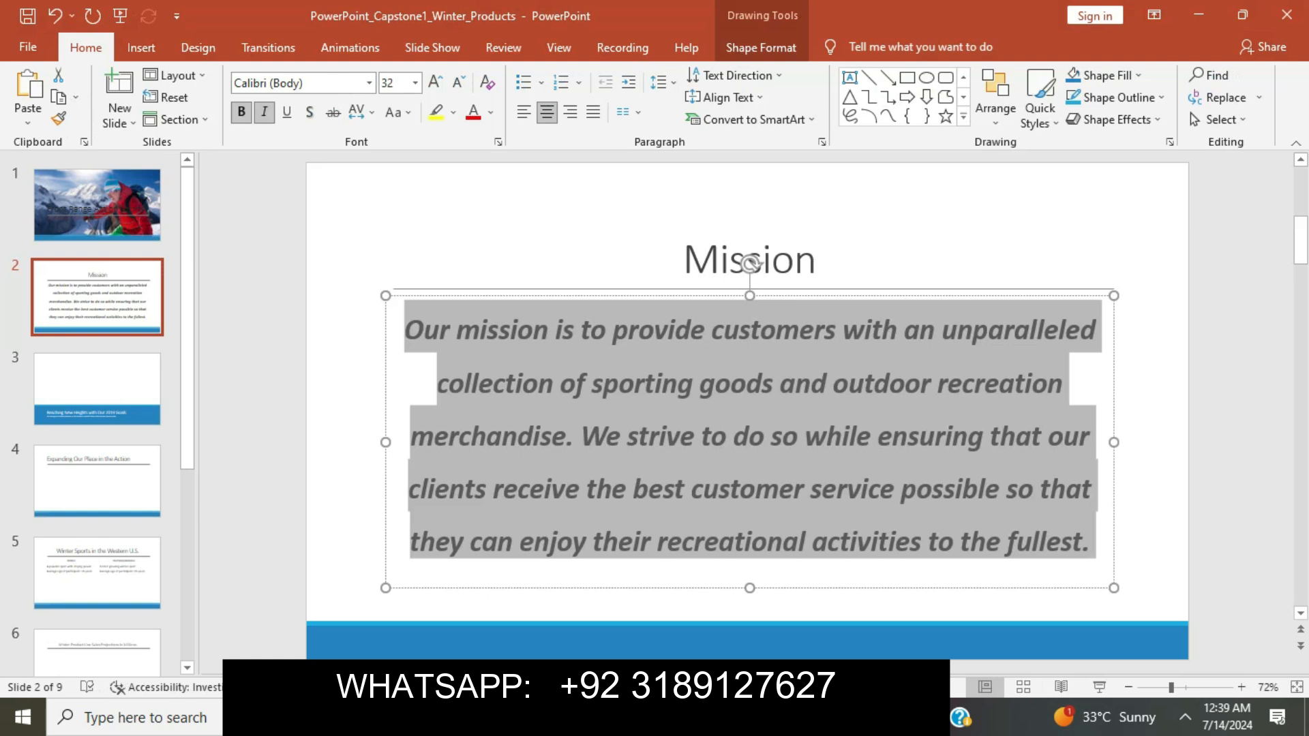
pyautogui.click(761, 47)
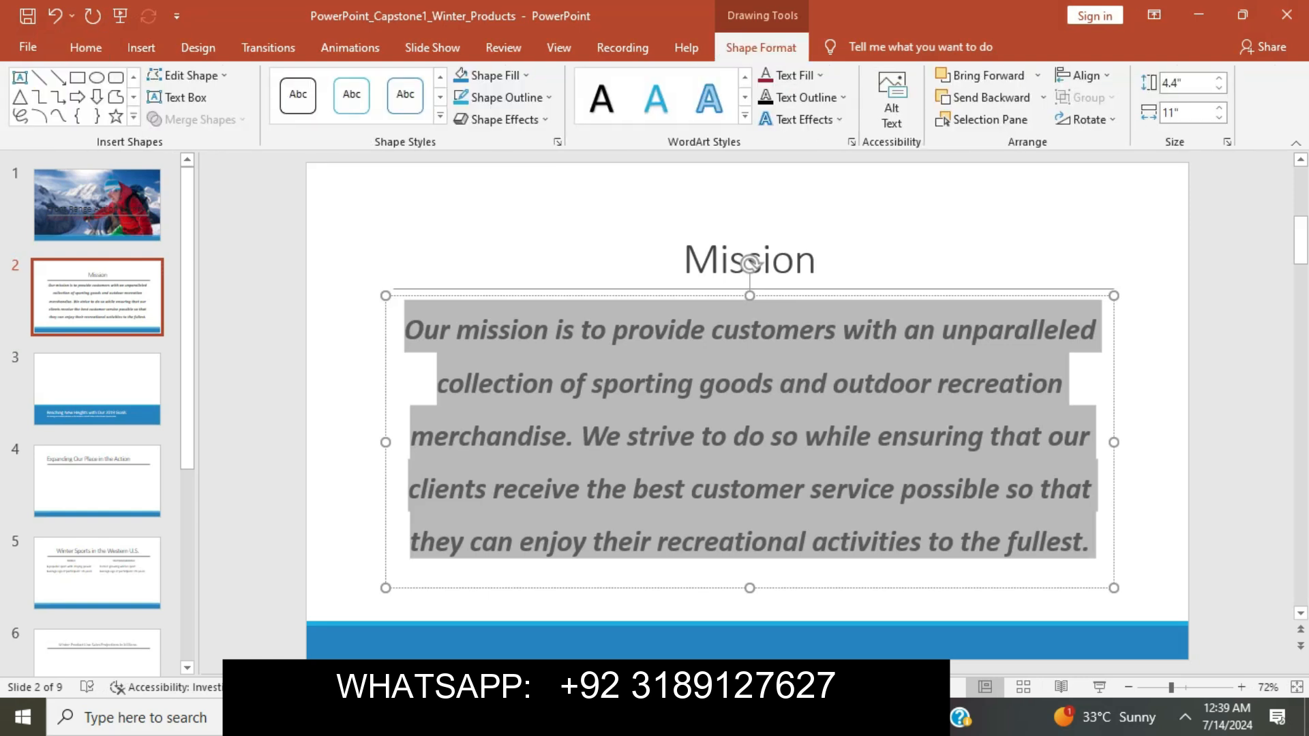
pyautogui.click(525, 75)
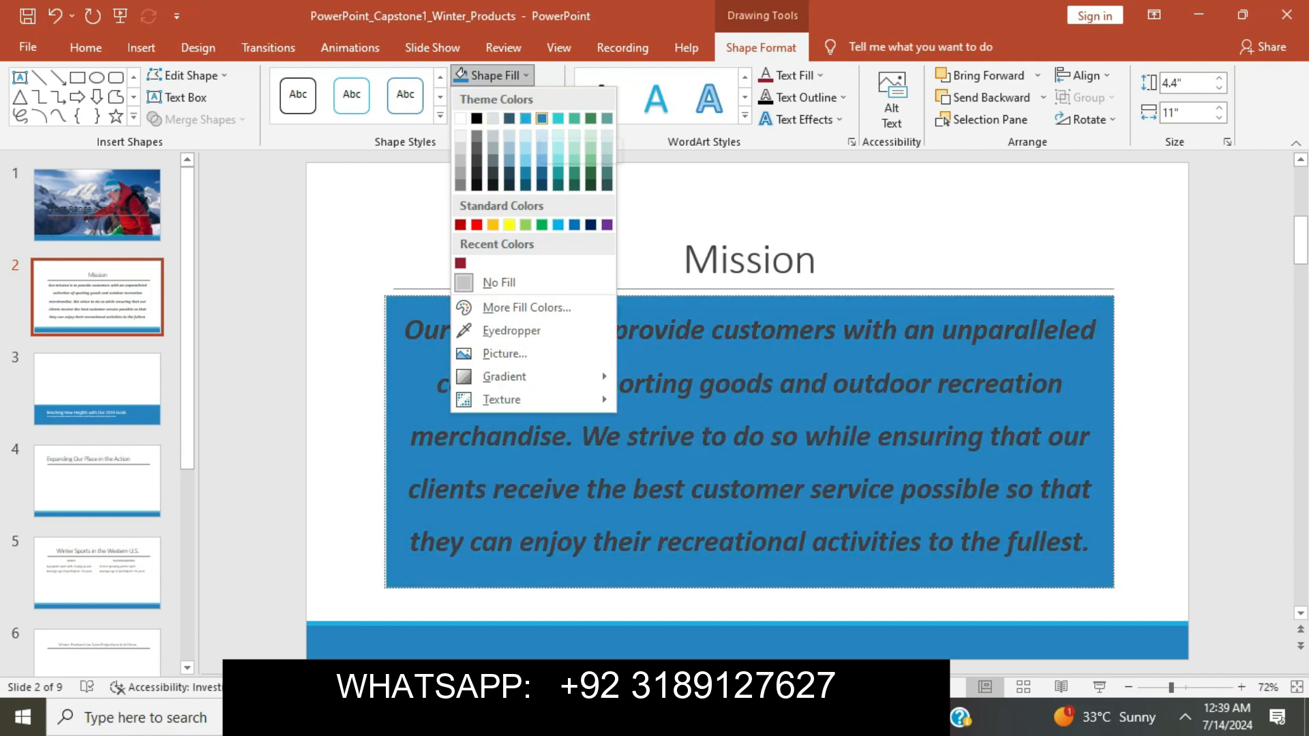
pyautogui.click(541, 118)
pyautogui.hotkey('ctrl', 'a')
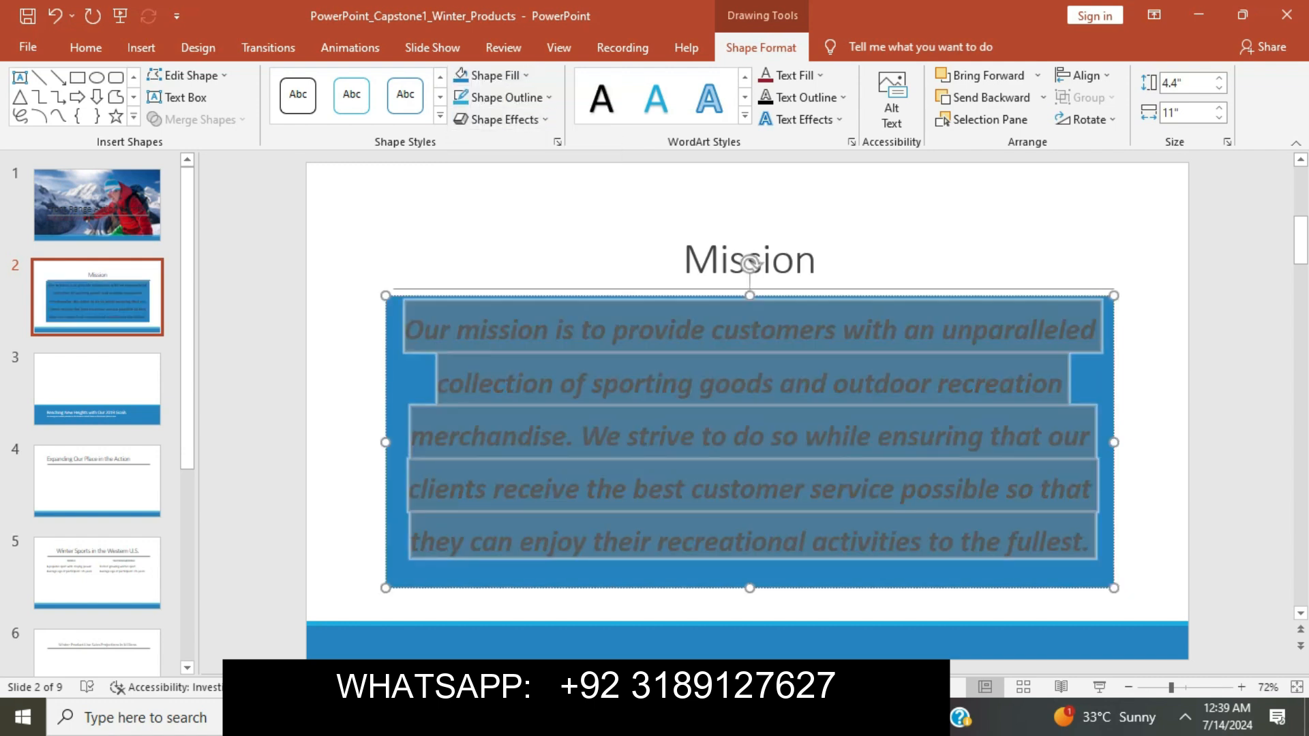
pyautogui.hotkey('alt', 'Tab')
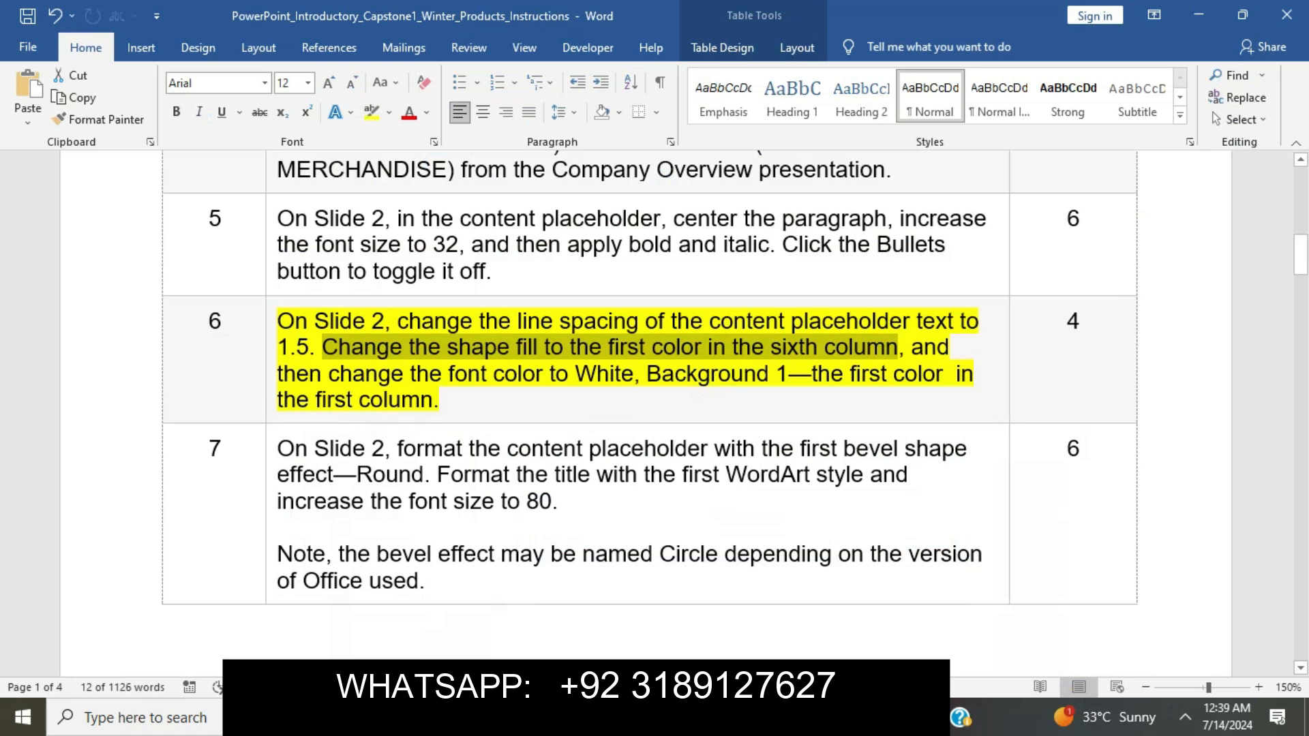
# Read step 6's font-colour sentence in Word, then return to PowerPoint.
pyautogui.moveTo(914, 348); pyautogui.dragTo(891, 400)
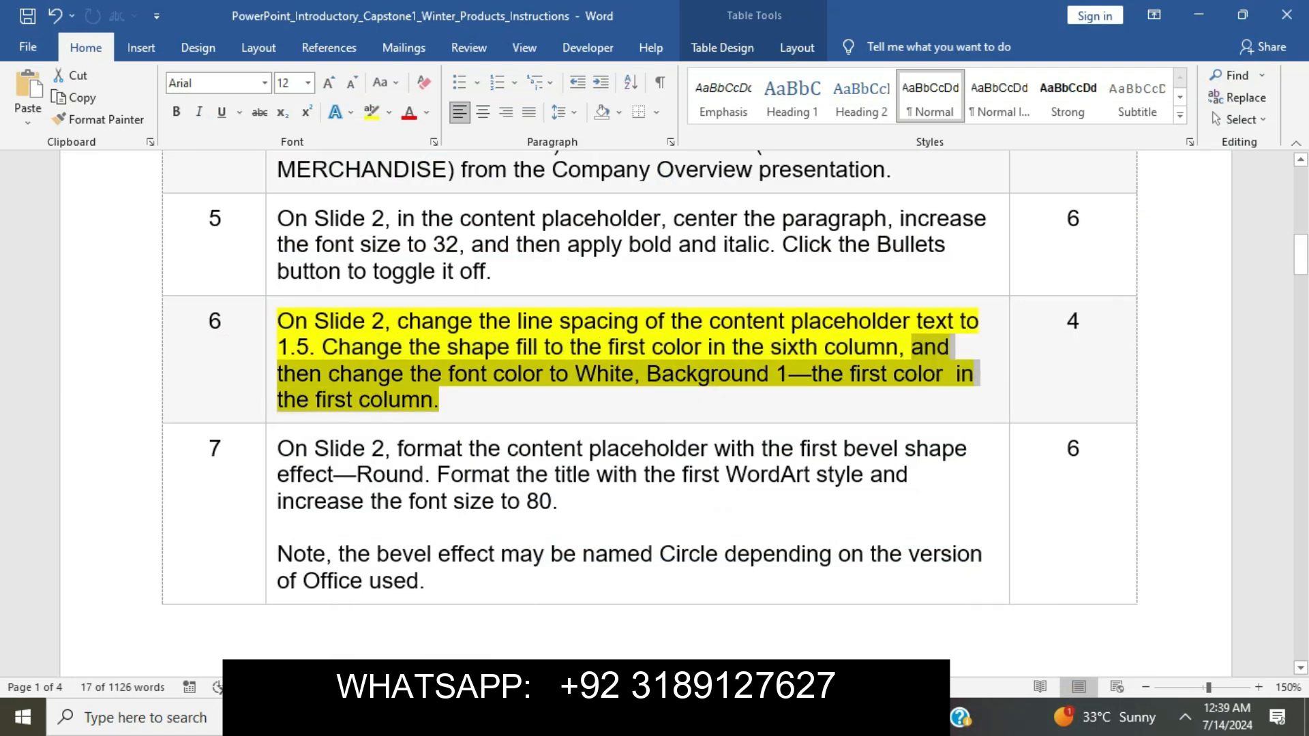
pyautogui.hotkey('alt', 'Tab')
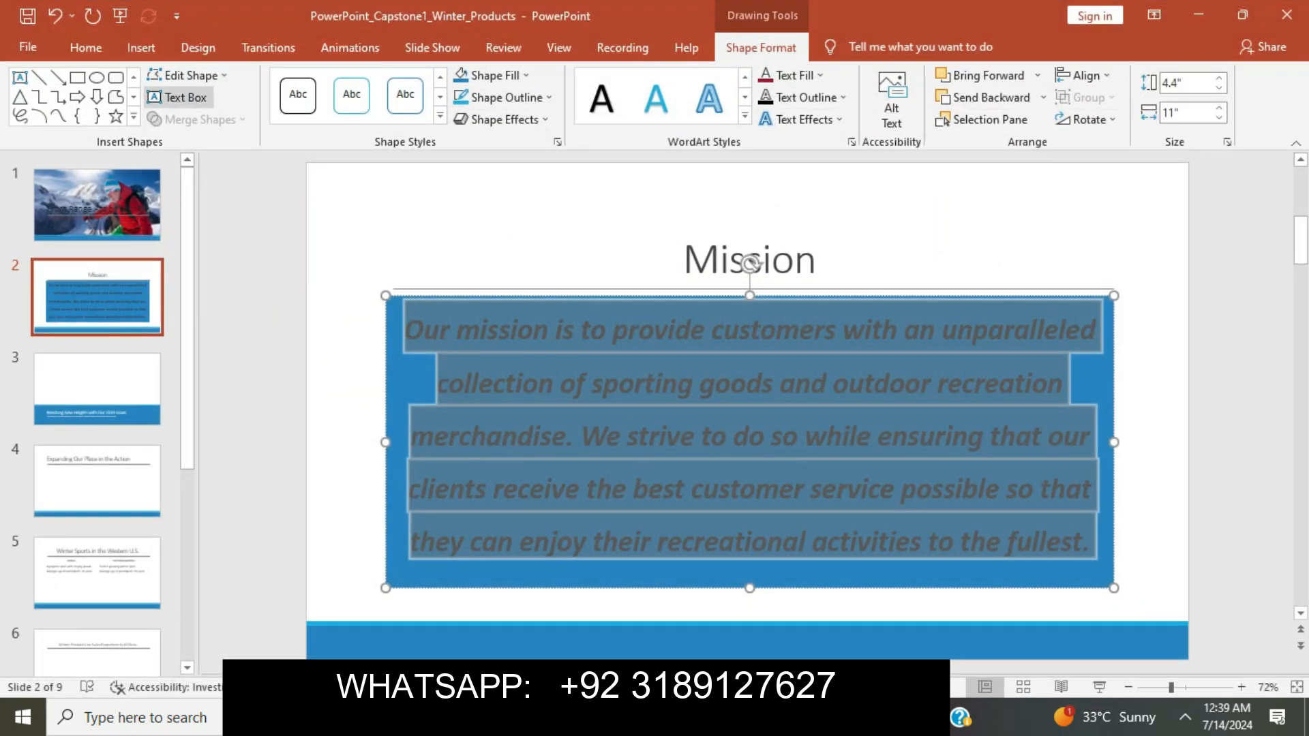
# Change the slide 2 mission text colour to White, Background 1.
pyautogui.click(85, 47)
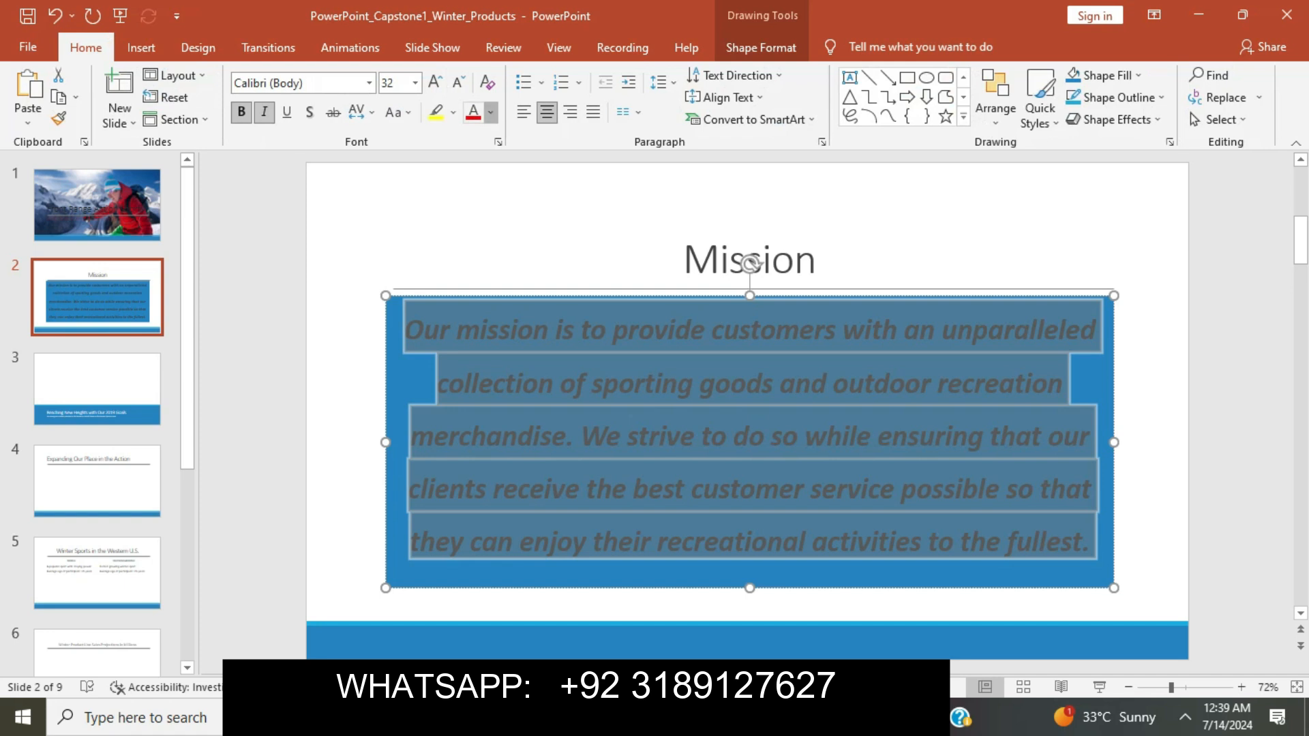
pyautogui.click(491, 113)
pyautogui.click(474, 157)
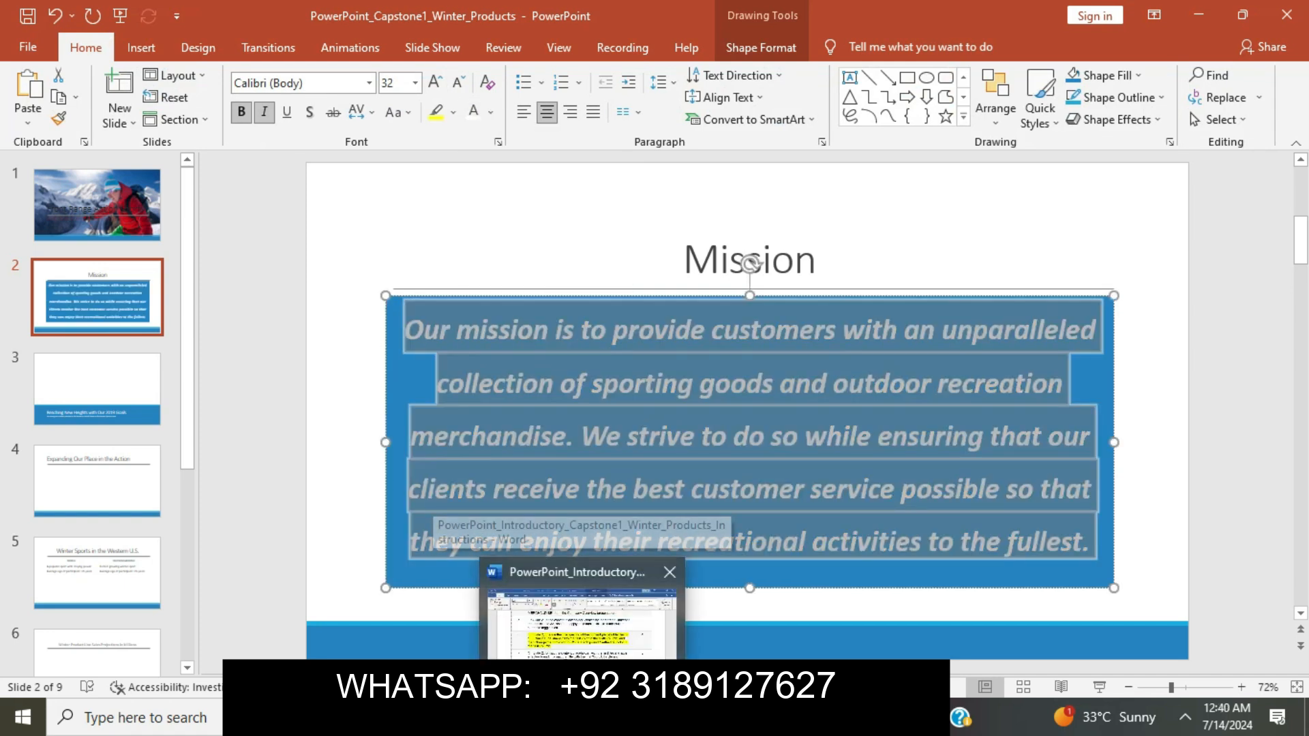
pyautogui.click(582, 718)
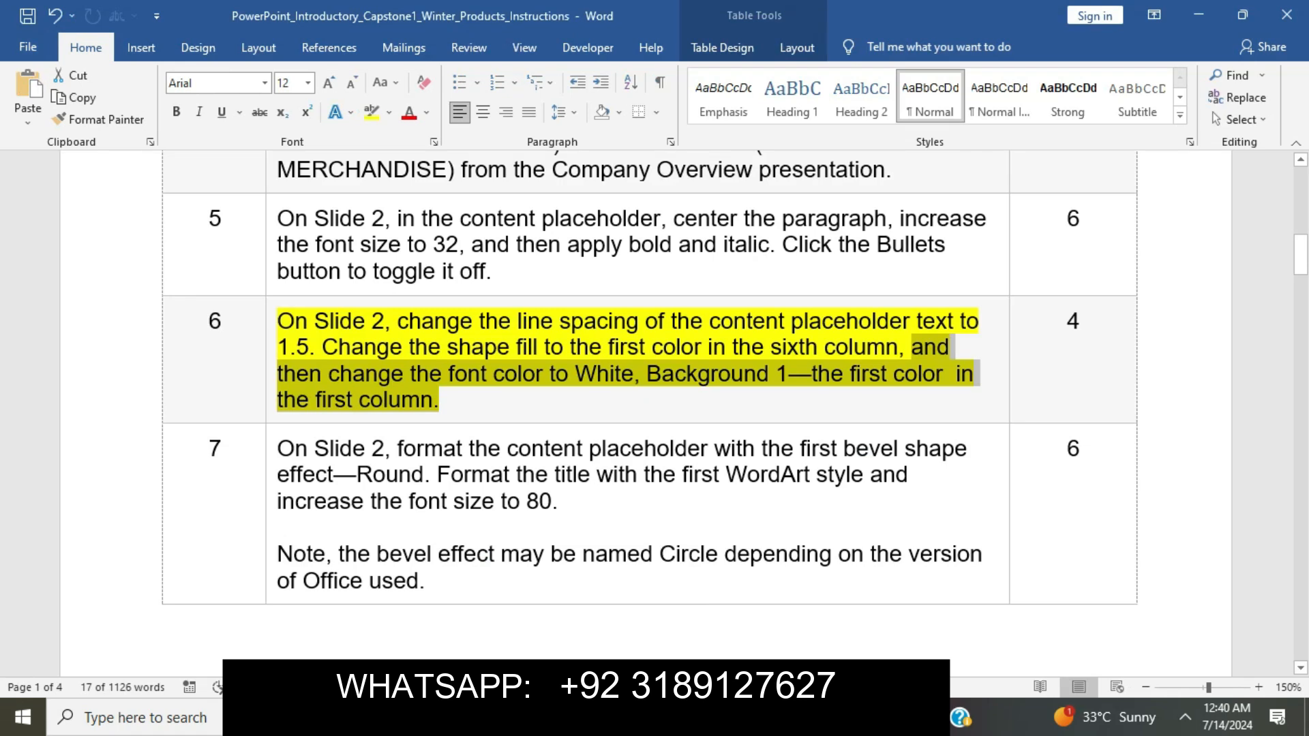
# Move the yellow highlight from step 6 to step 7 and mark its Round bevel sentence.
pyautogui.click(440, 400)
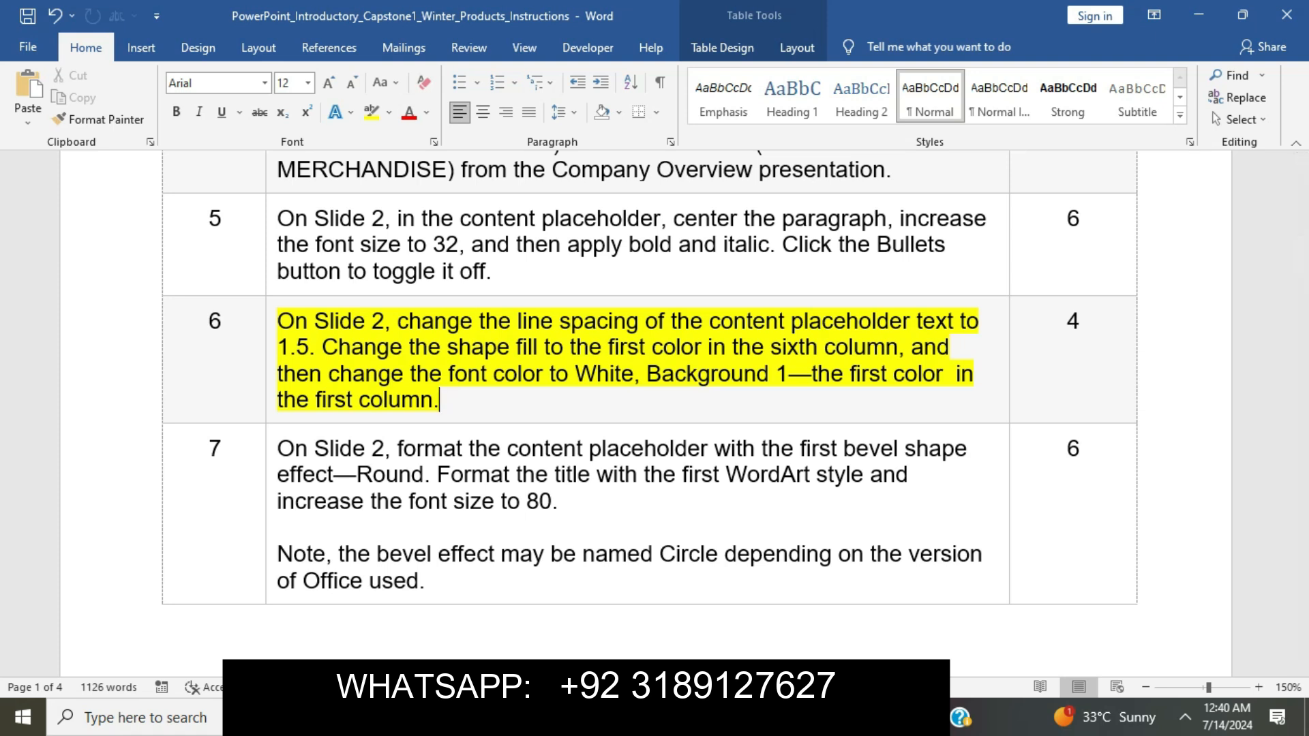
pyautogui.click(271, 323)
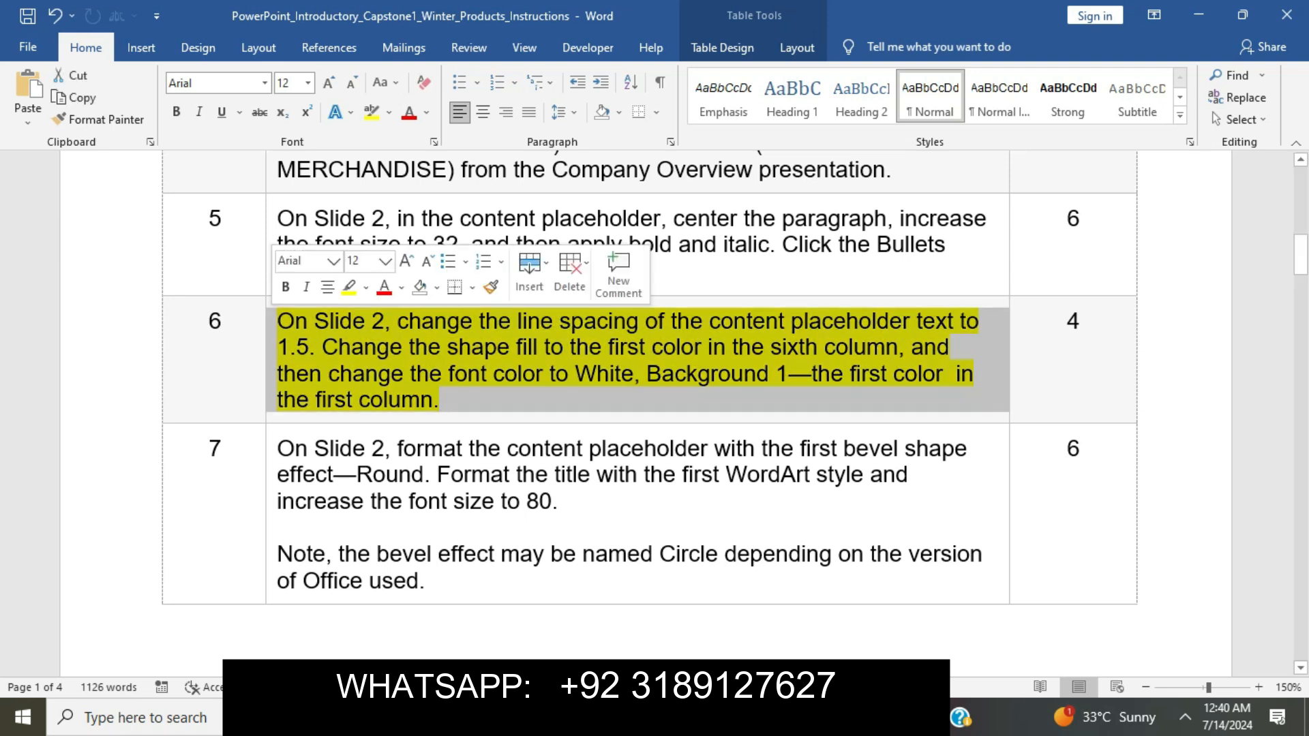
pyautogui.click(349, 287)
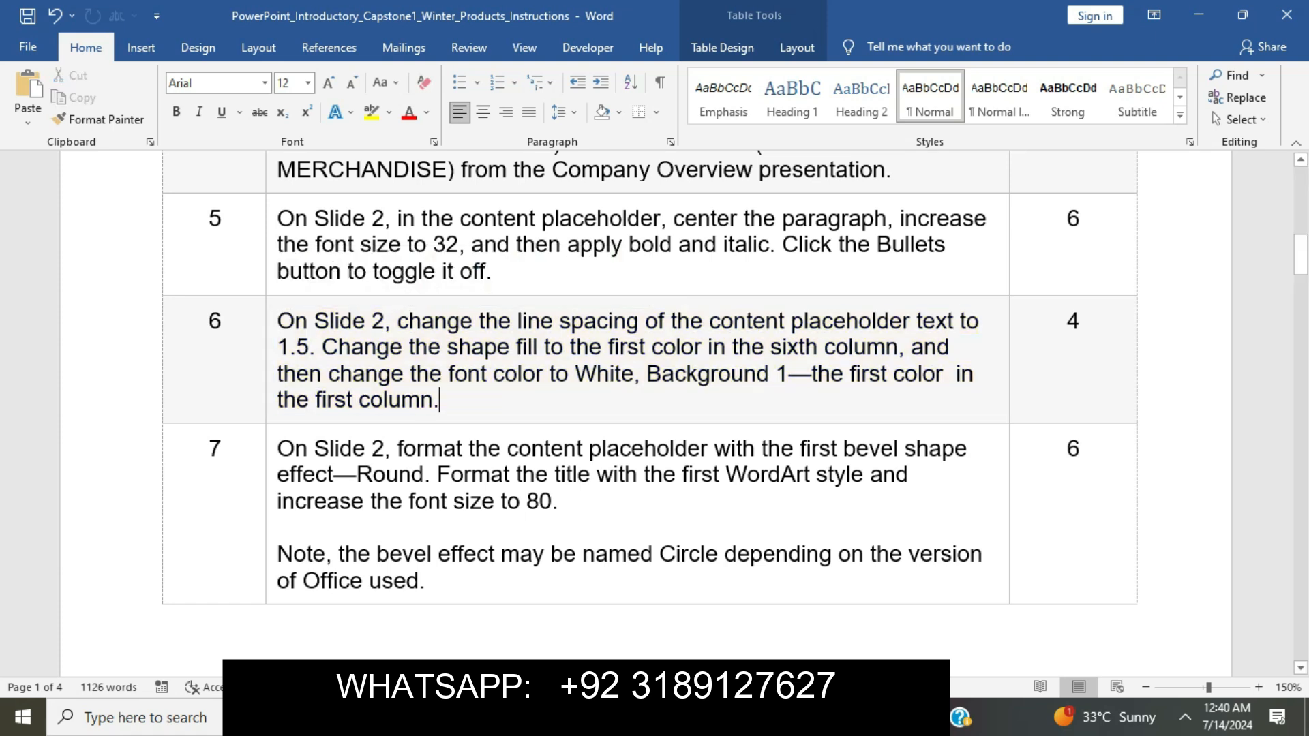
pyautogui.scroll(-7, 646, 413)
pyautogui.scroll(-3, 646, 413)
pyautogui.scroll(10, 646, 413)
pyautogui.scroll(-3, 649, 368)
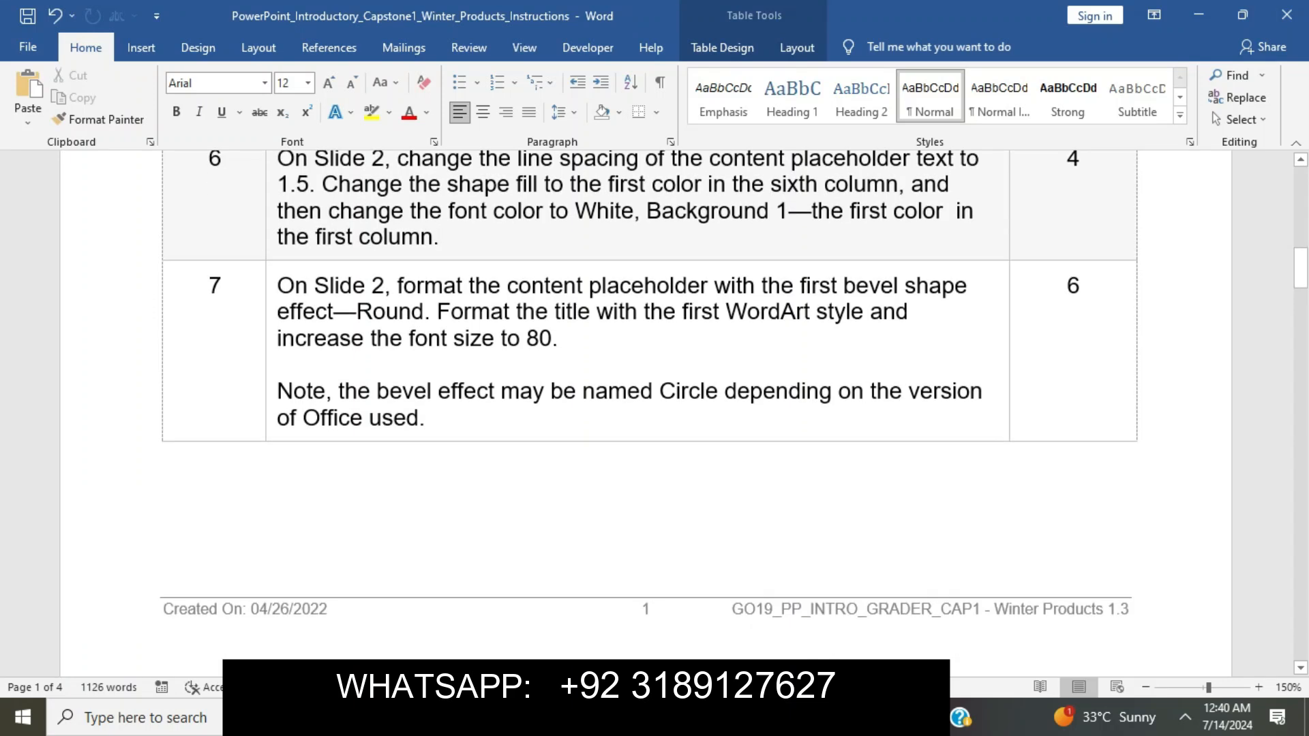
pyautogui.click(272, 288)
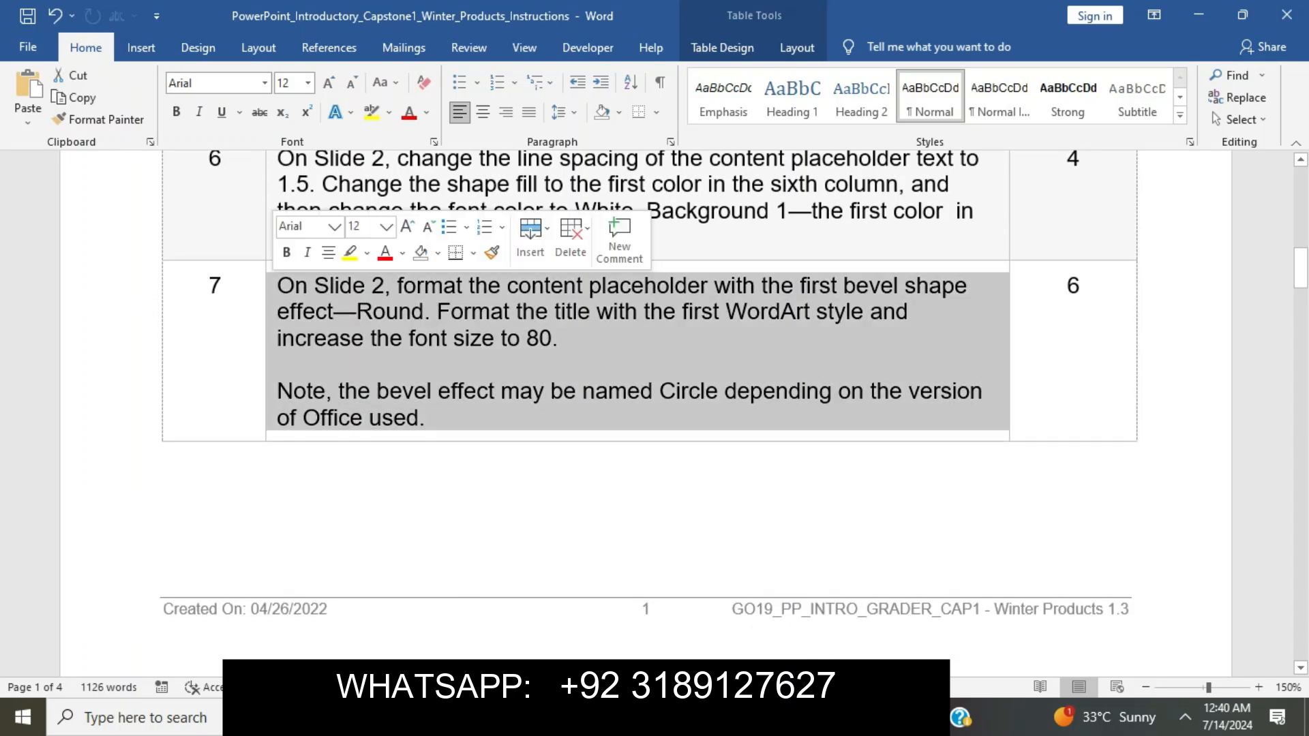
pyautogui.click(349, 252)
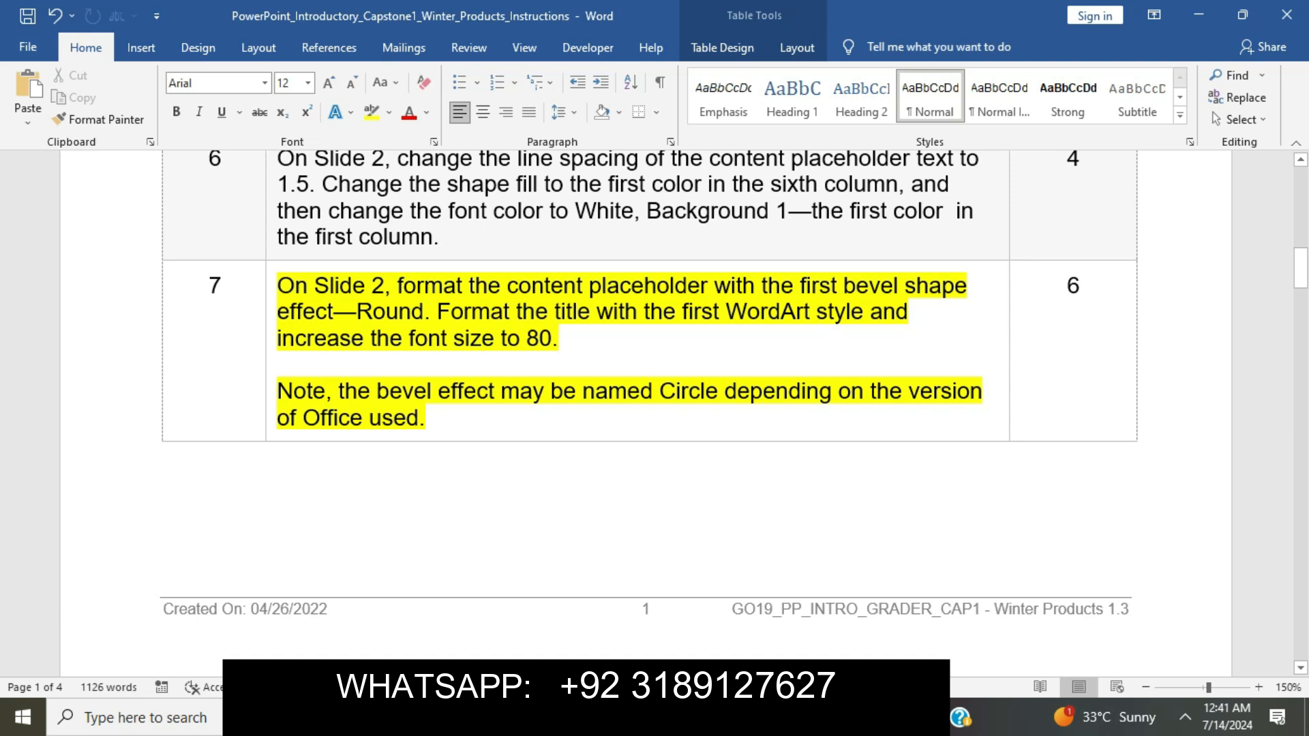
pyautogui.moveTo(277, 285); pyautogui.dragTo(435, 311)
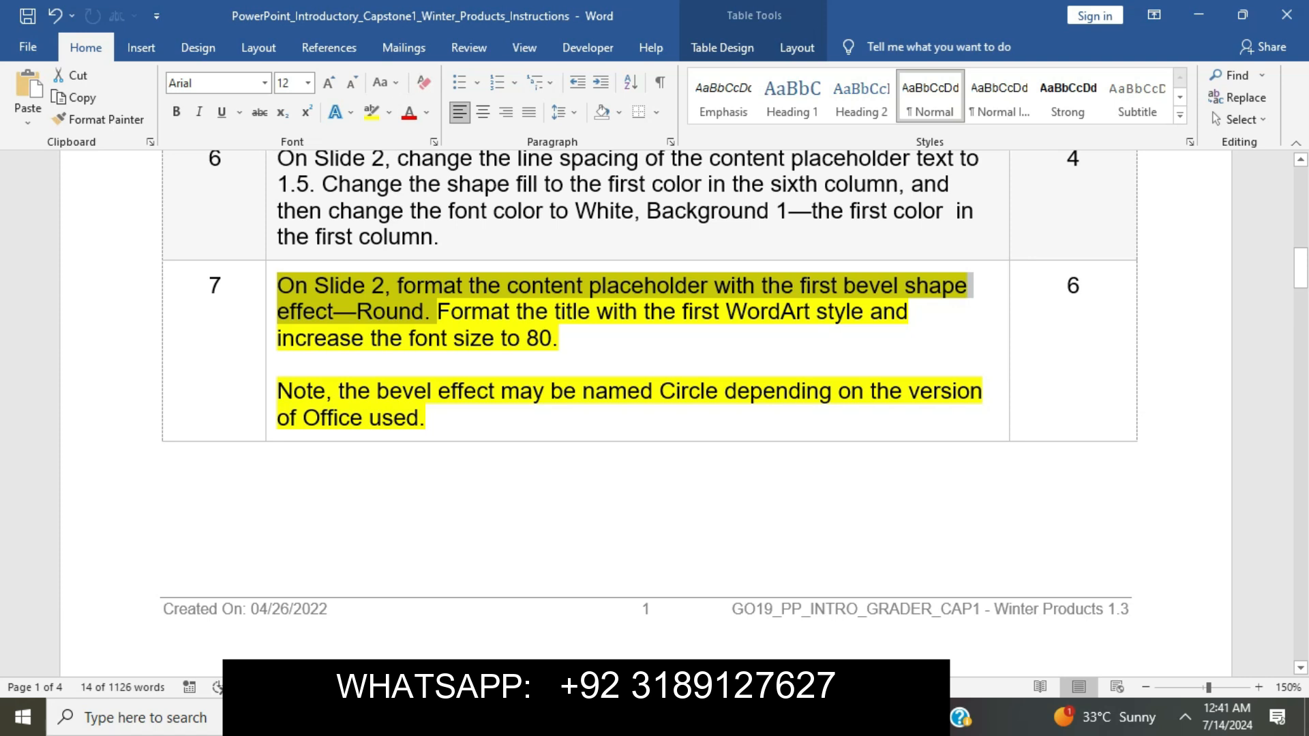
# Apply the first Round bevel effect to the blue mission text box.
pyautogui.hotkey('alt', 'Tab')
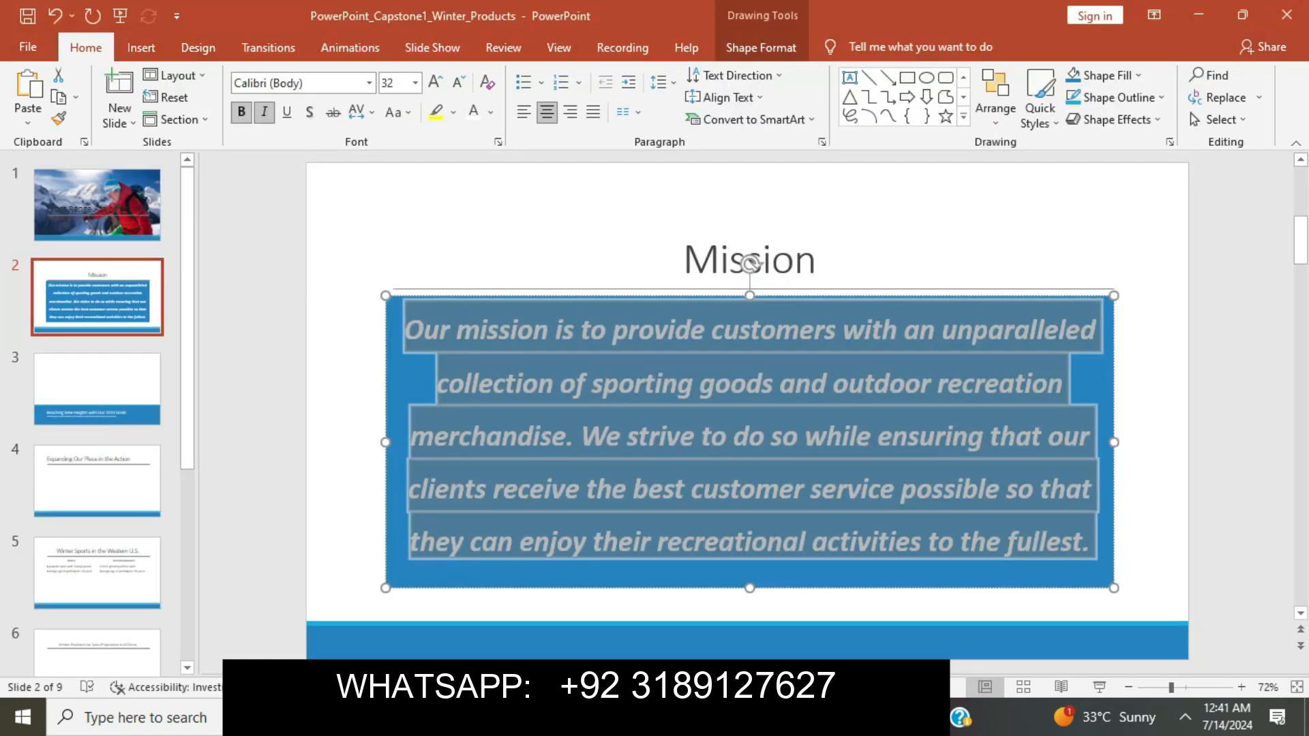
pyautogui.press('Escape')
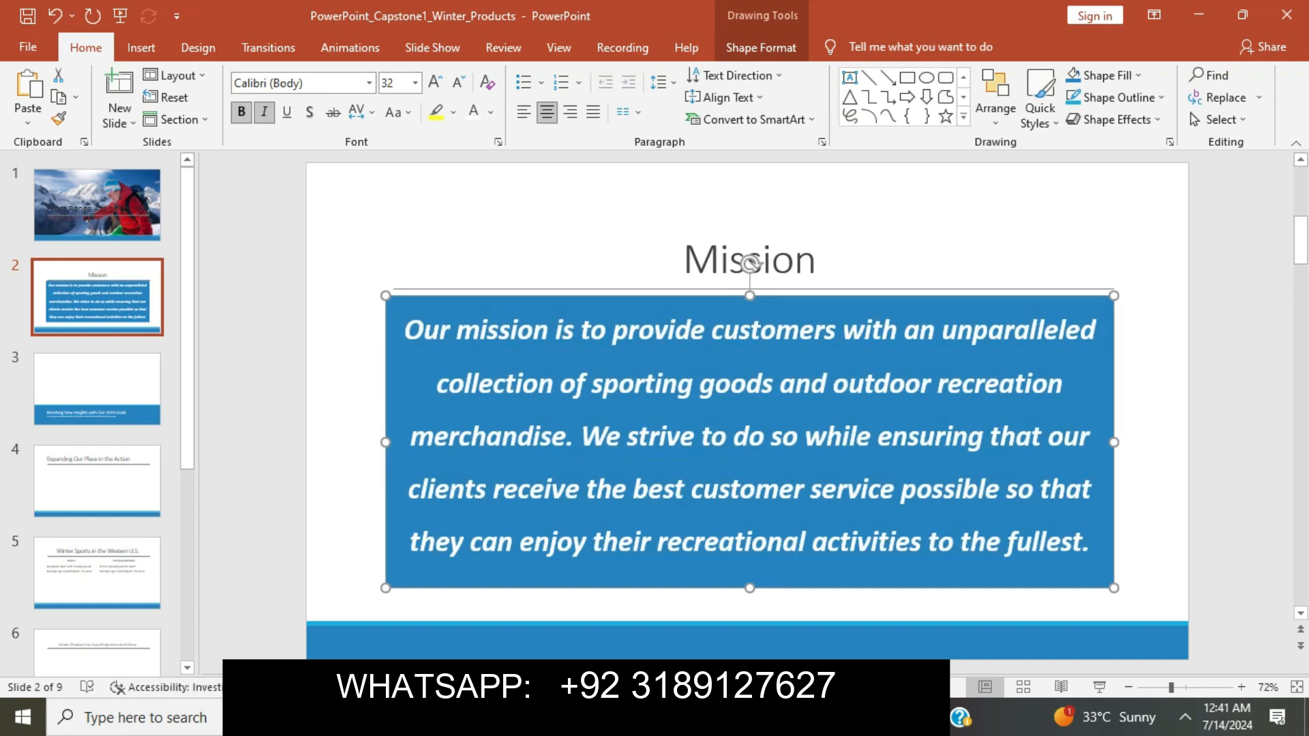
pyautogui.click(761, 47)
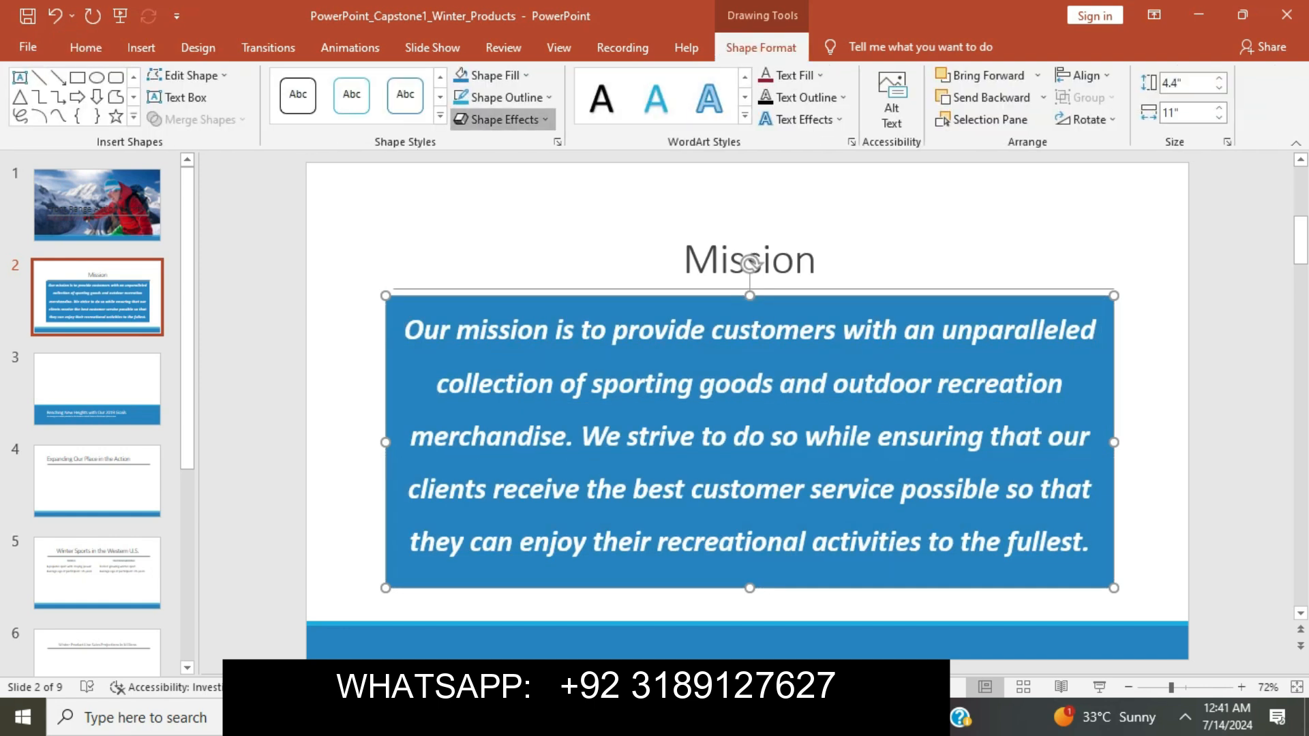
pyautogui.click(501, 119)
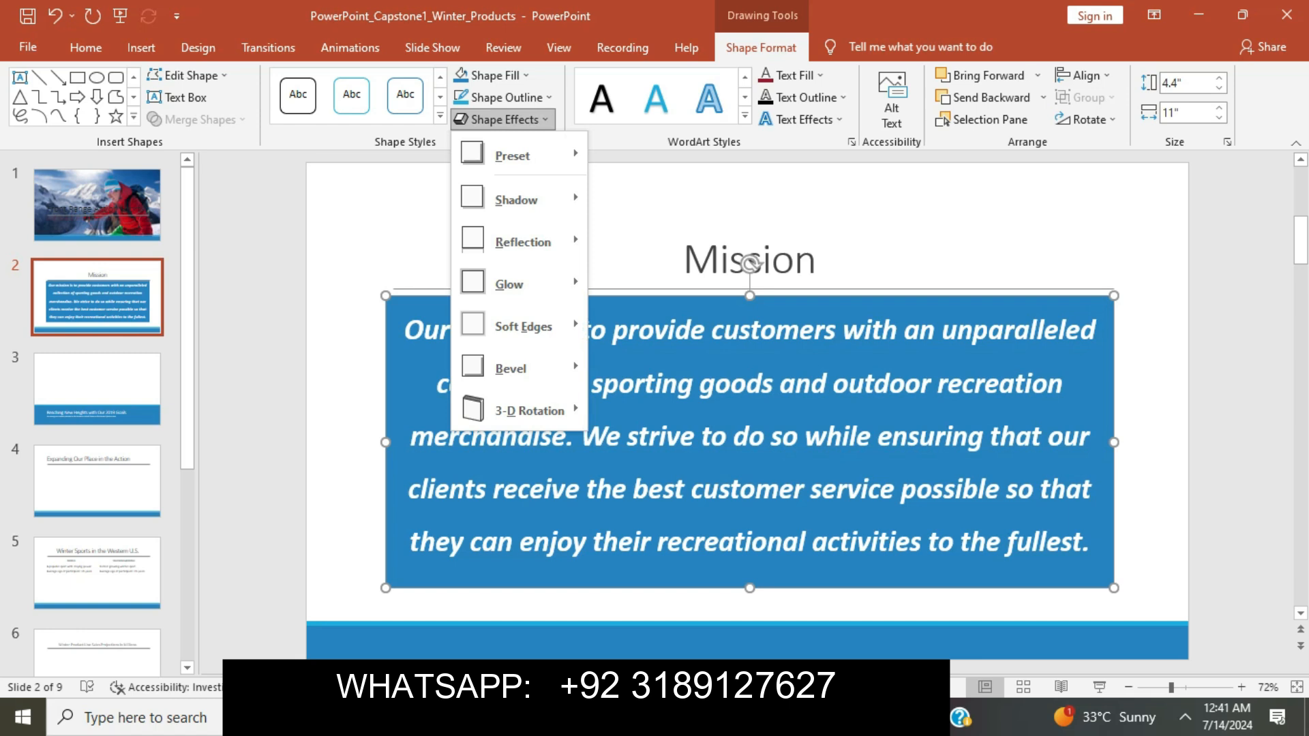
pyautogui.moveTo(511, 368)
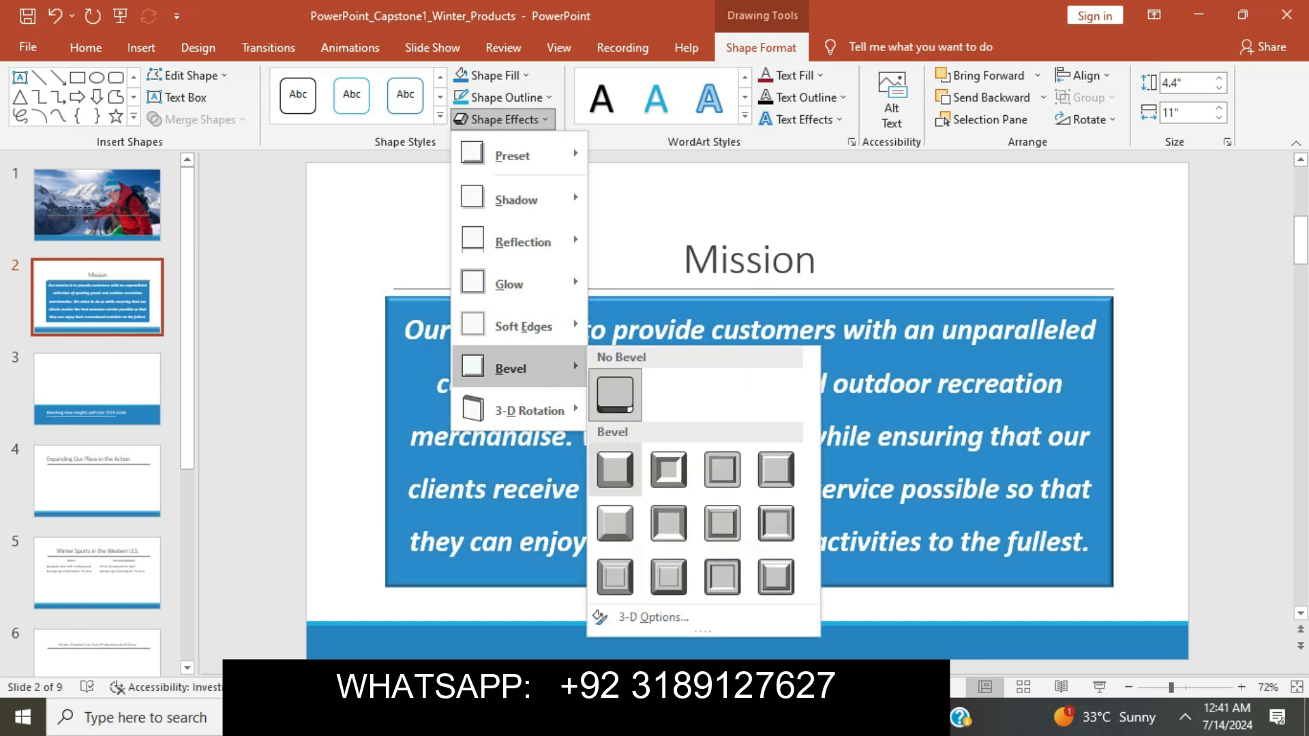
pyautogui.click(614, 469)
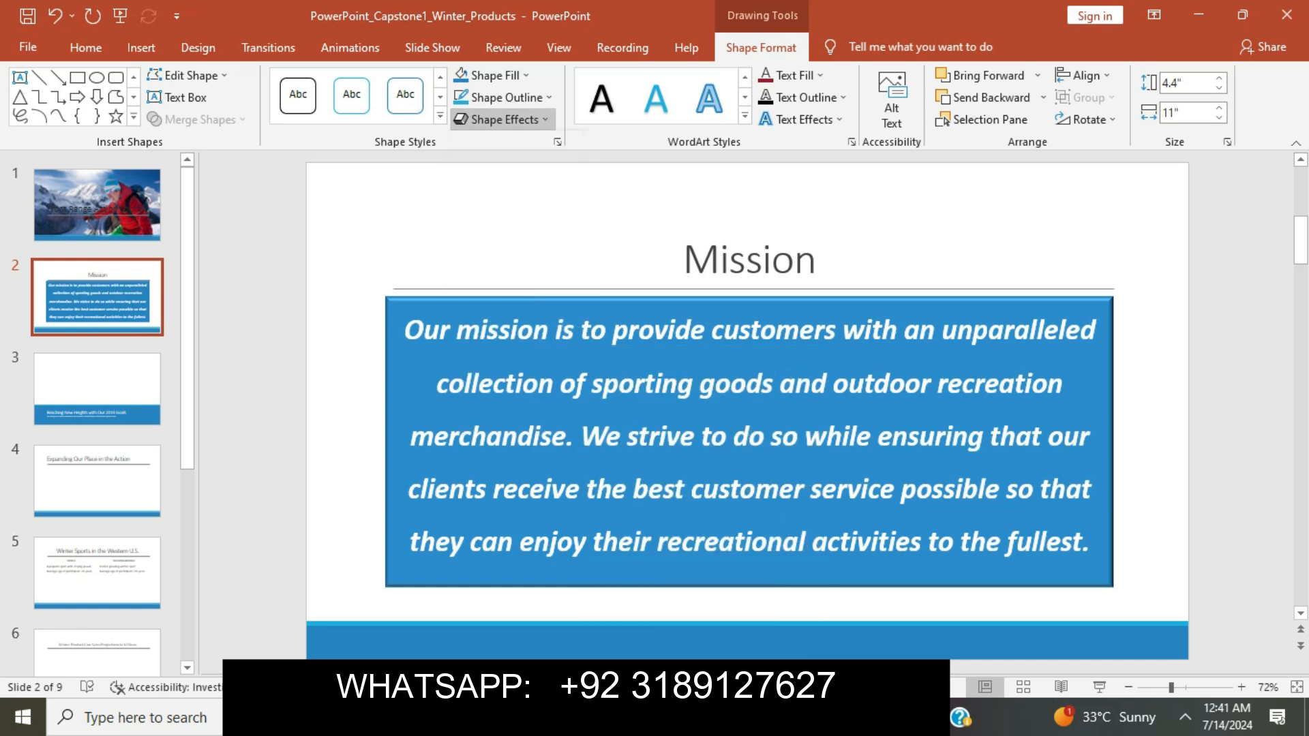
# Check step 7's WordArt and size-80 title sentence in Word, then return to Slide 2.
pyautogui.hotkey('alt', 'Tab')
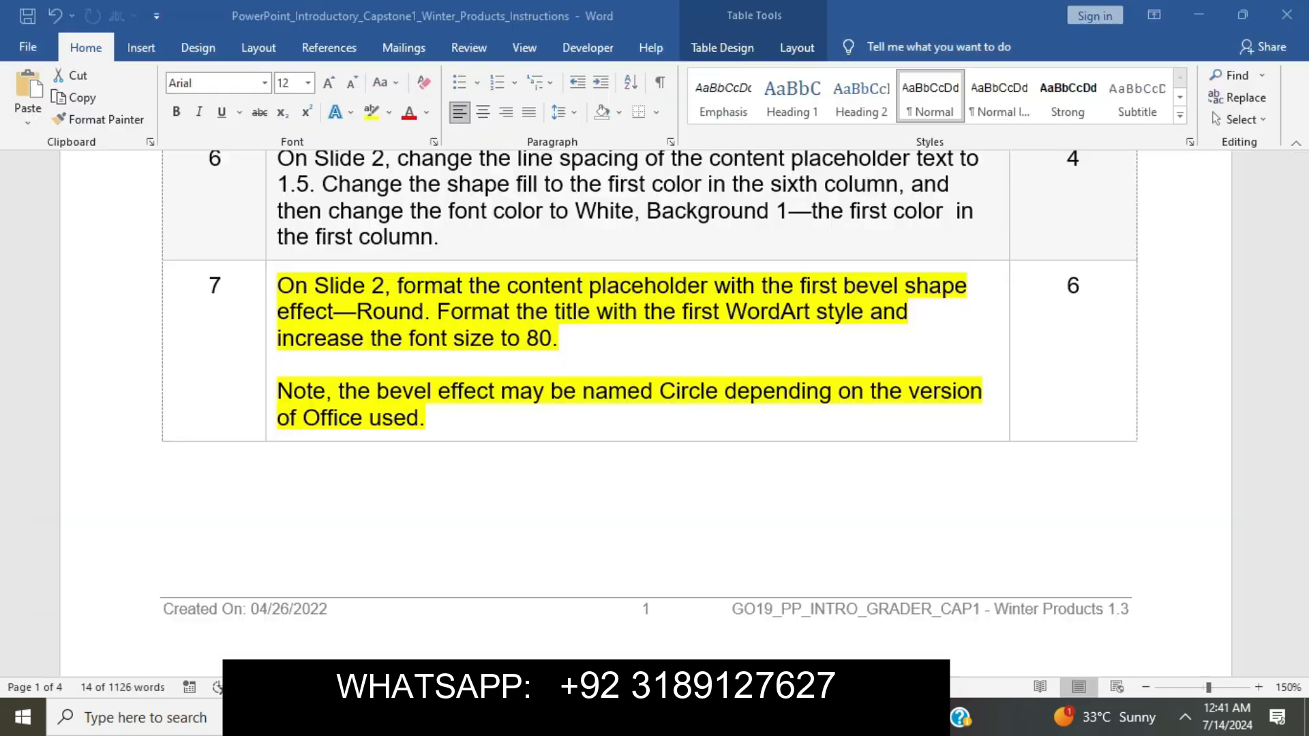
pyautogui.moveTo(437, 312); pyautogui.dragTo(577, 341)
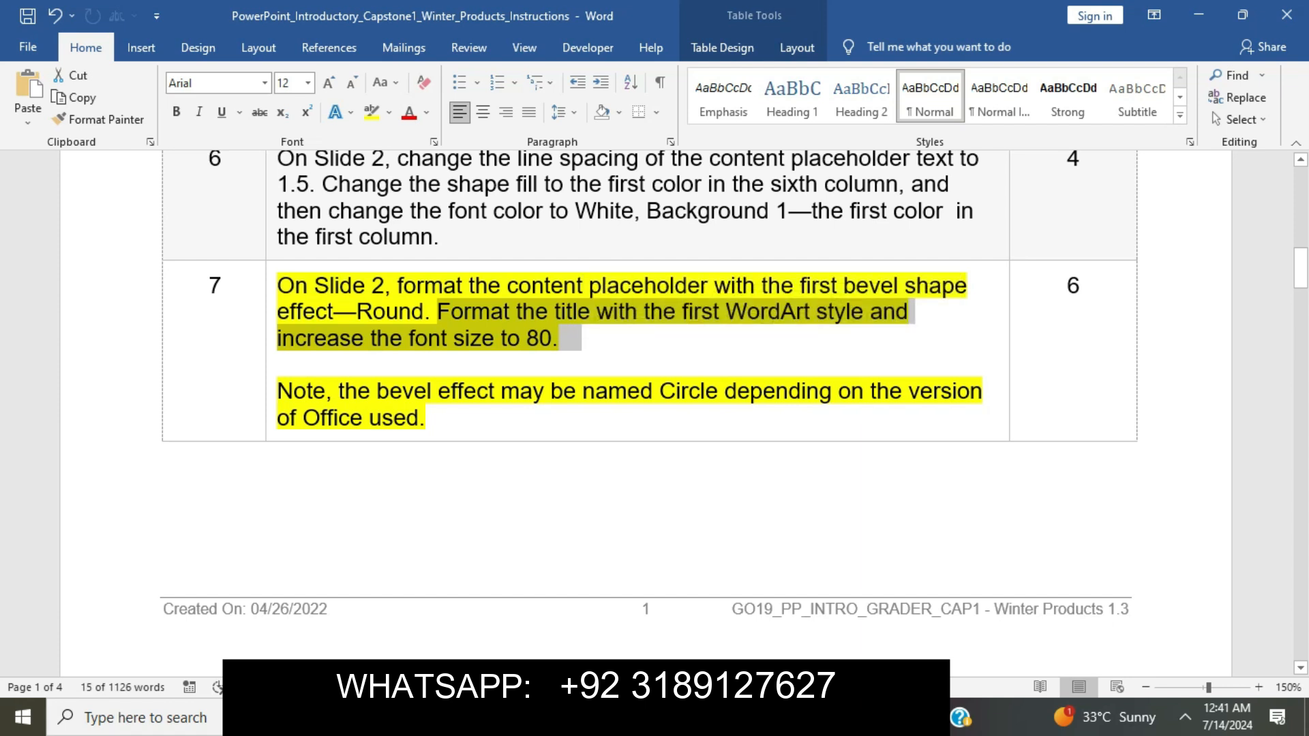
pyautogui.hotkey('alt', 'Tab')
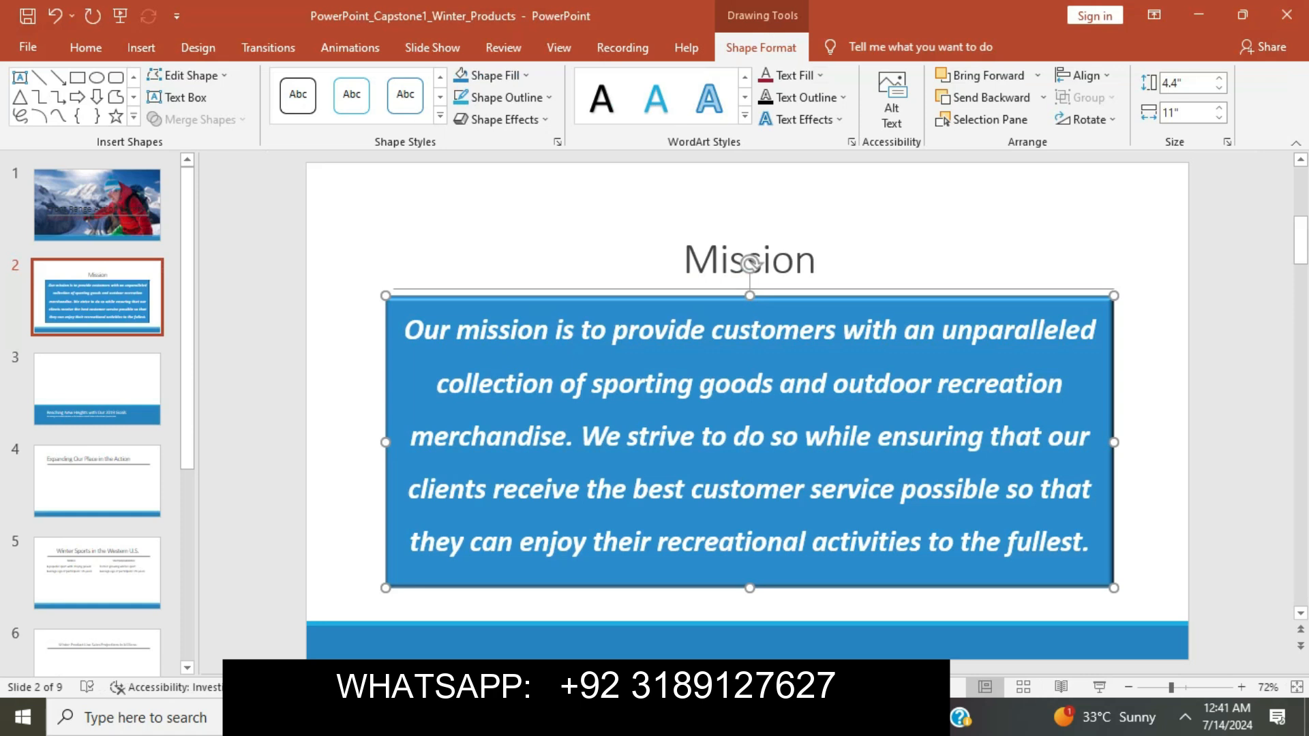
# Apply the first WordArt style to the 'Mission' title.
pyautogui.click(683, 261)
pyautogui.moveTo(682, 261); pyautogui.dragTo(821, 263)
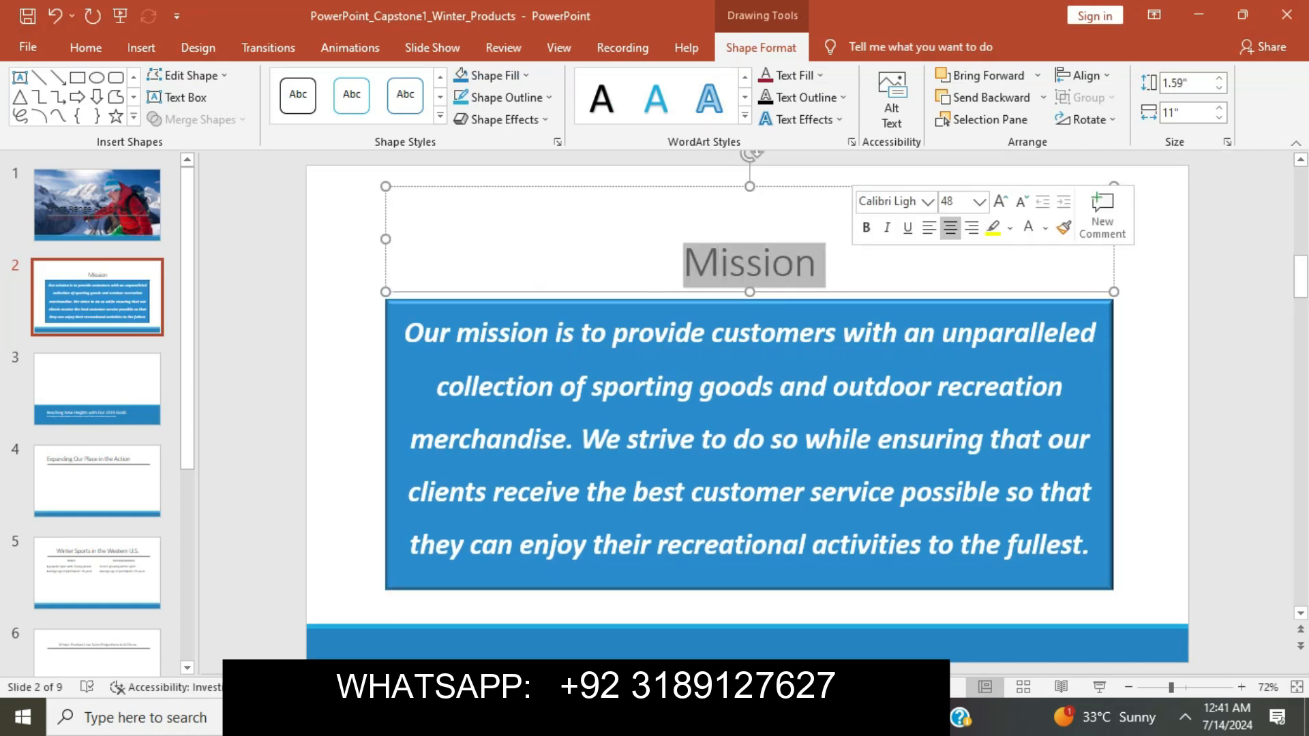
pyautogui.click(745, 116)
pyautogui.click(602, 97)
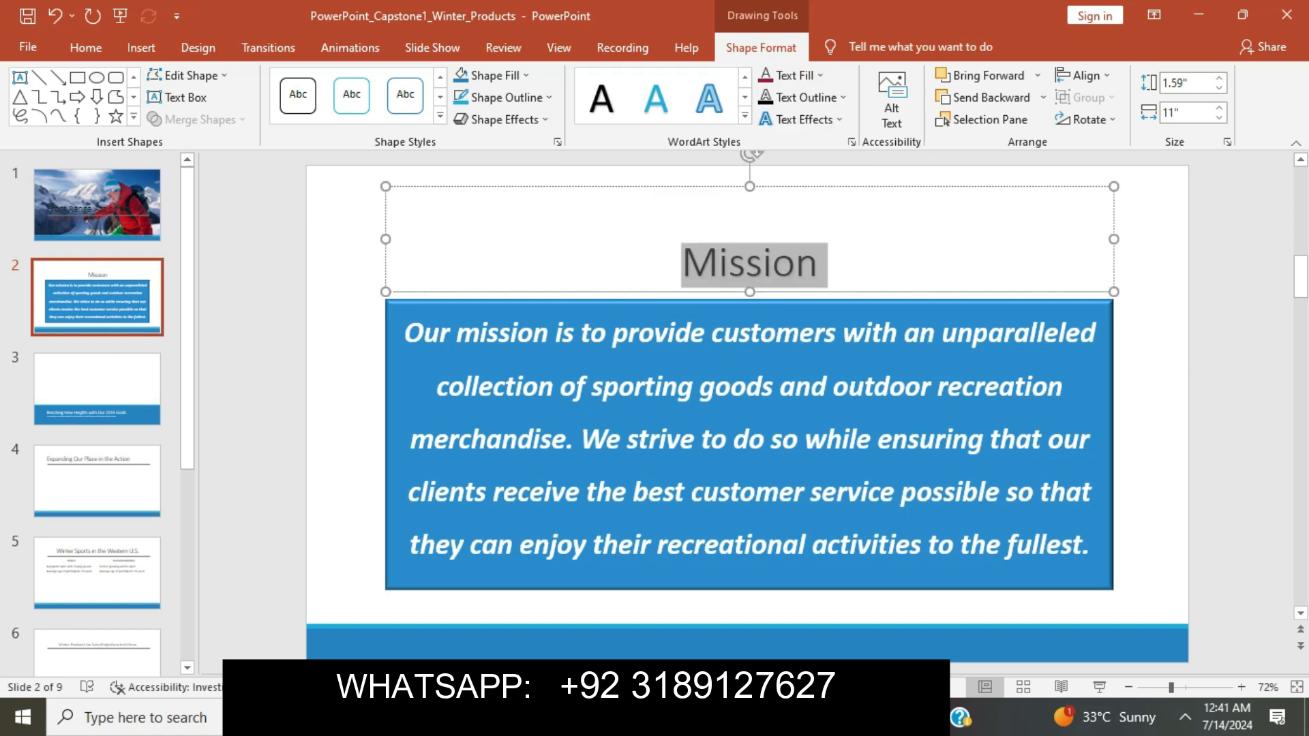
pyautogui.hotkey('alt', 'Tab')
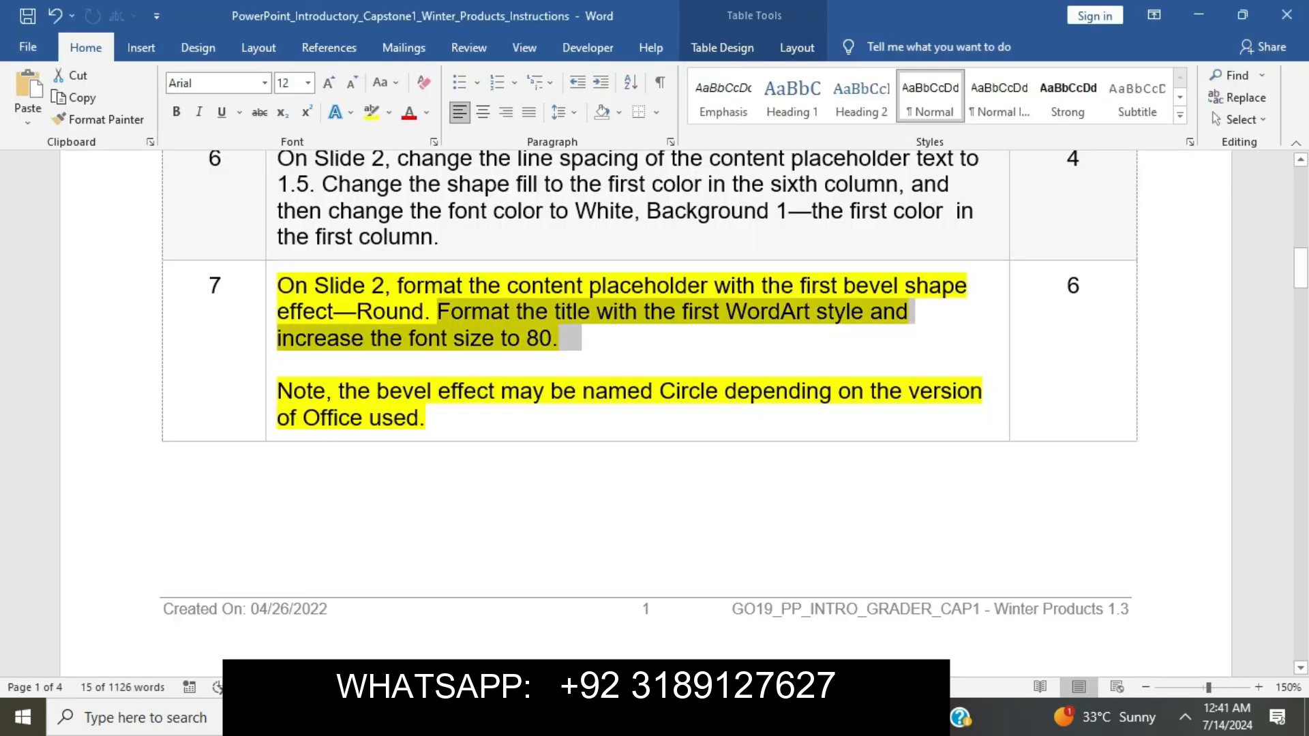
pyautogui.hotkey('alt', 'Tab')
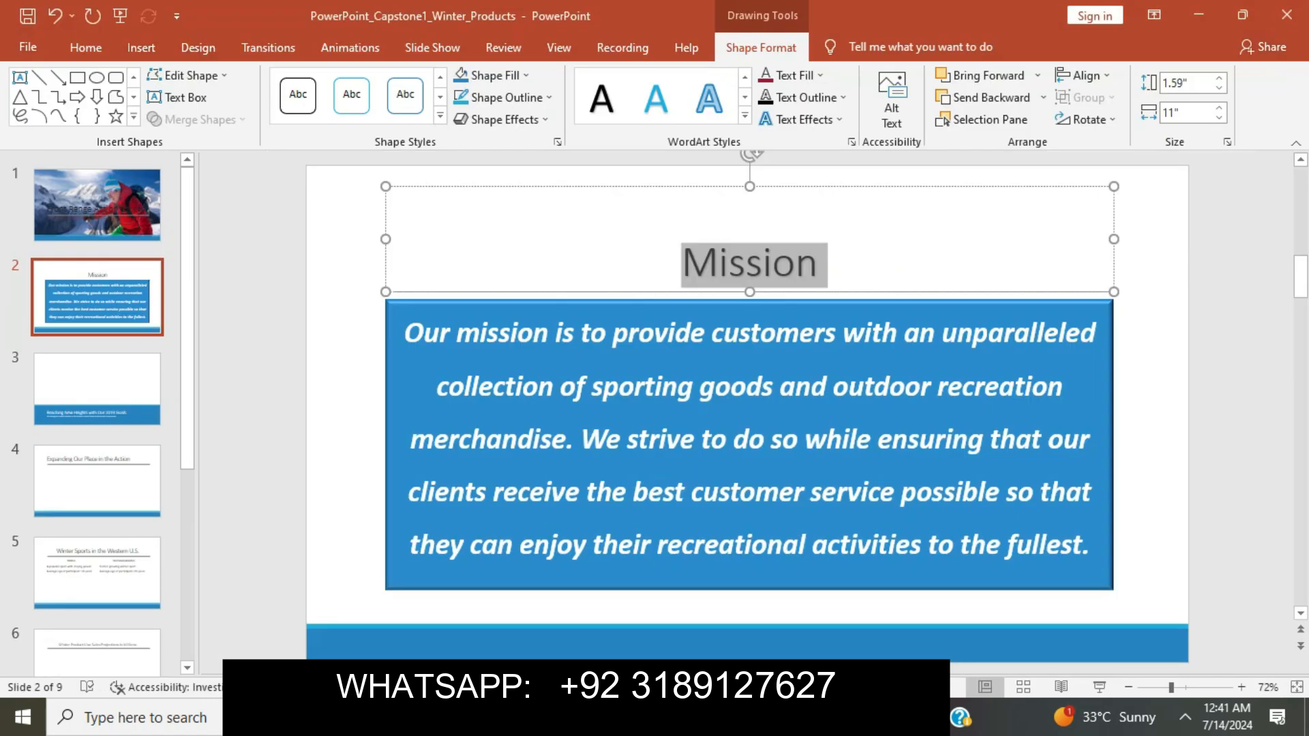
# Set the Mission title's font size to 80.
pyautogui.click(86, 47)
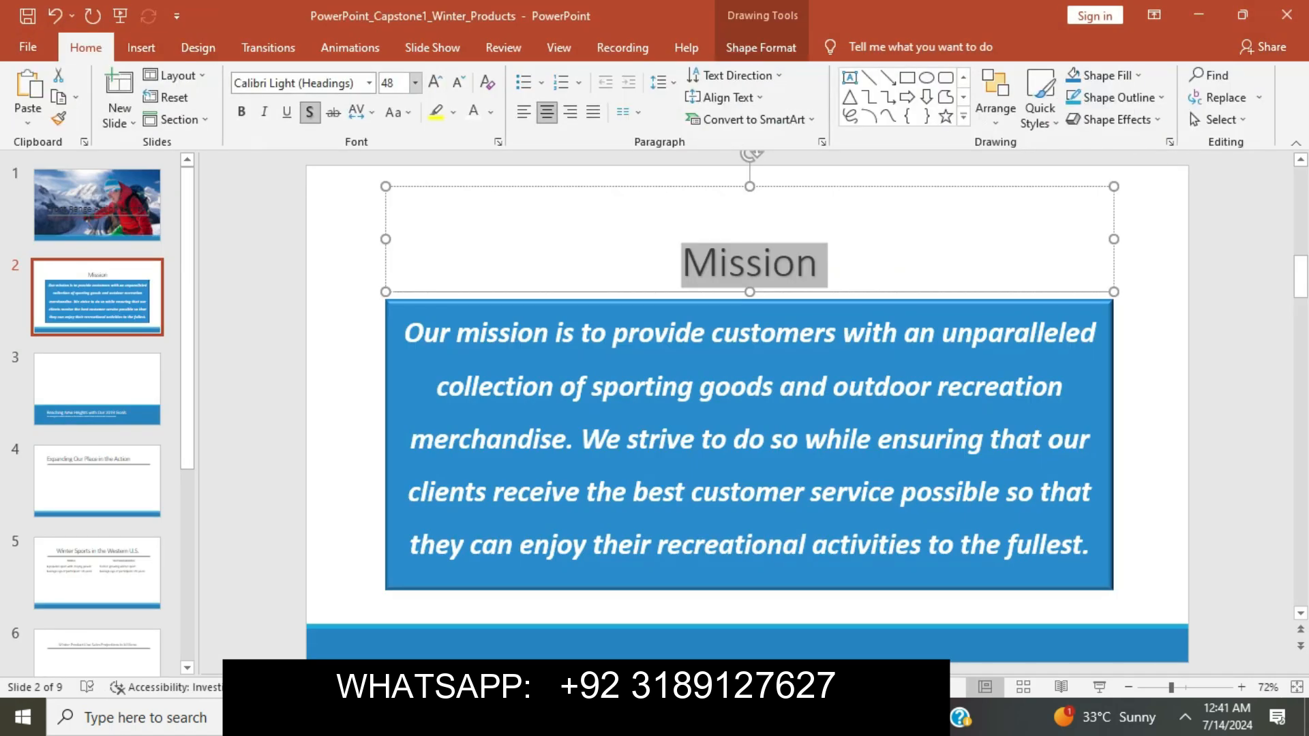
pyautogui.click(415, 82)
pyautogui.click(389, 487)
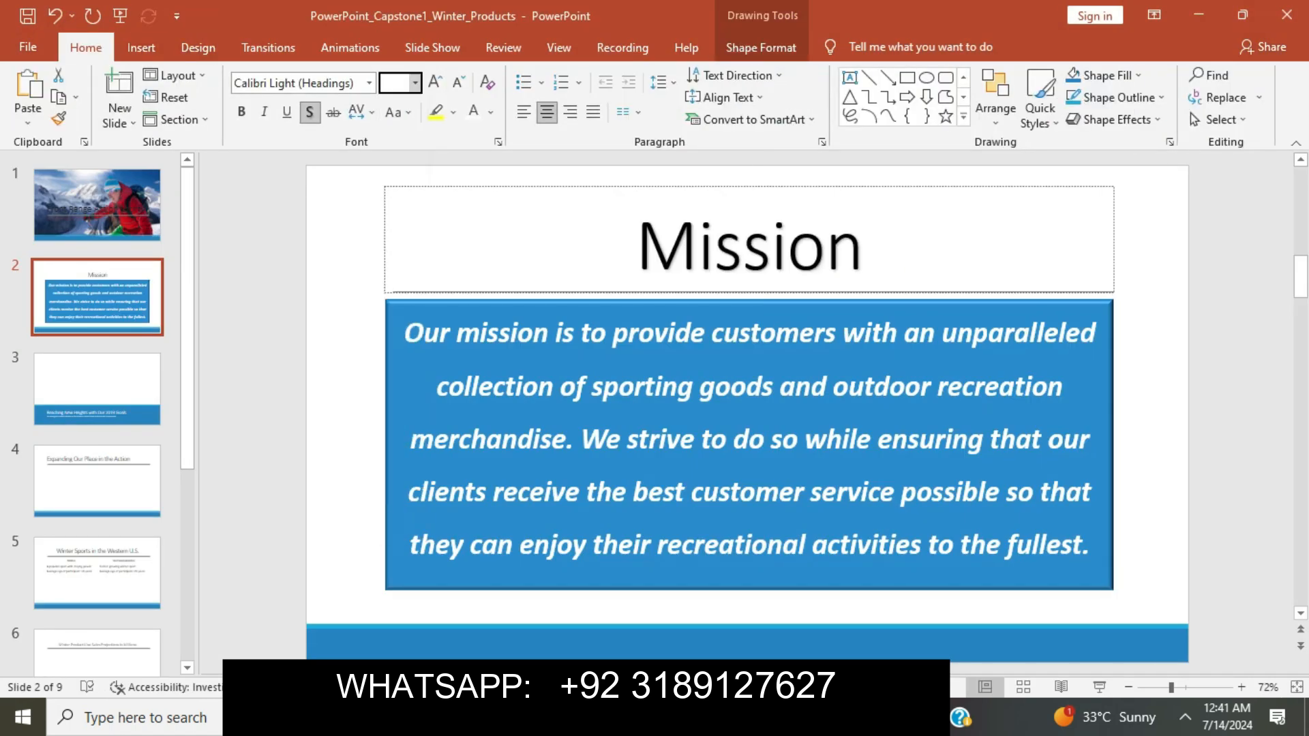
pyautogui.click(315, 452)
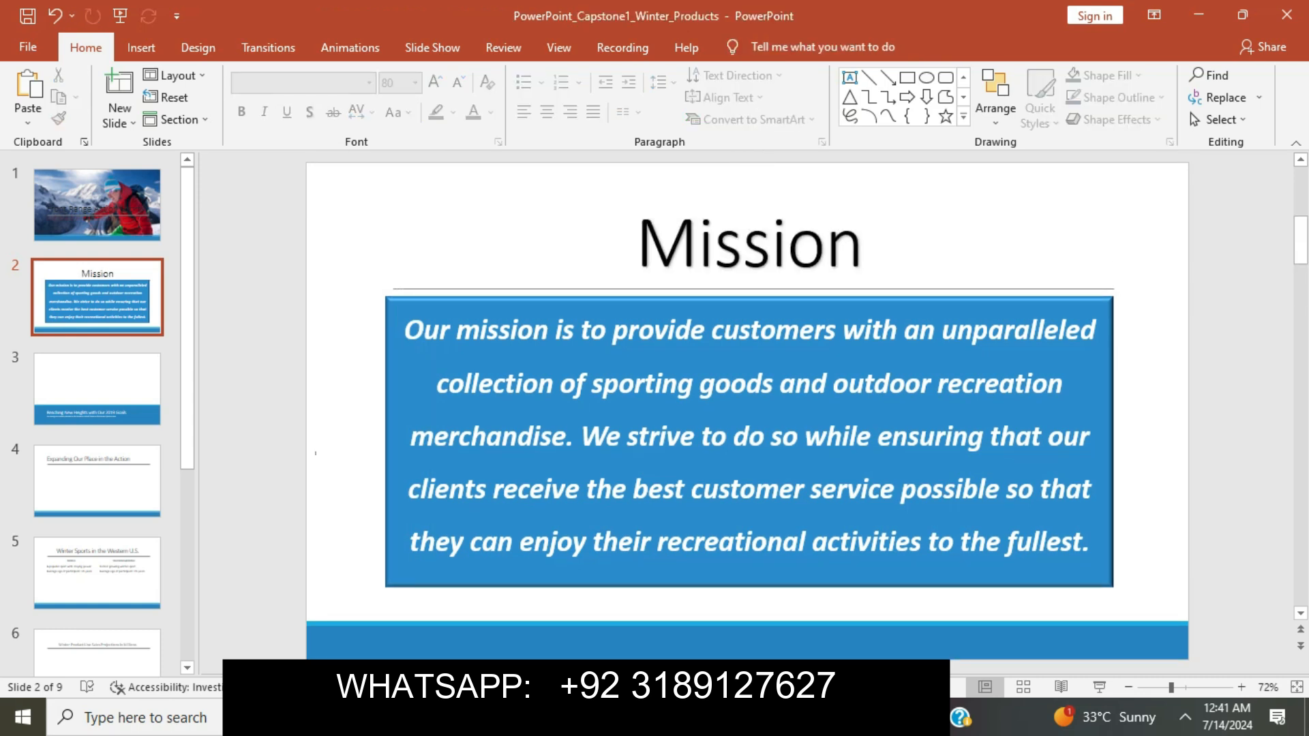
pyautogui.hotkey('alt', 'Tab')
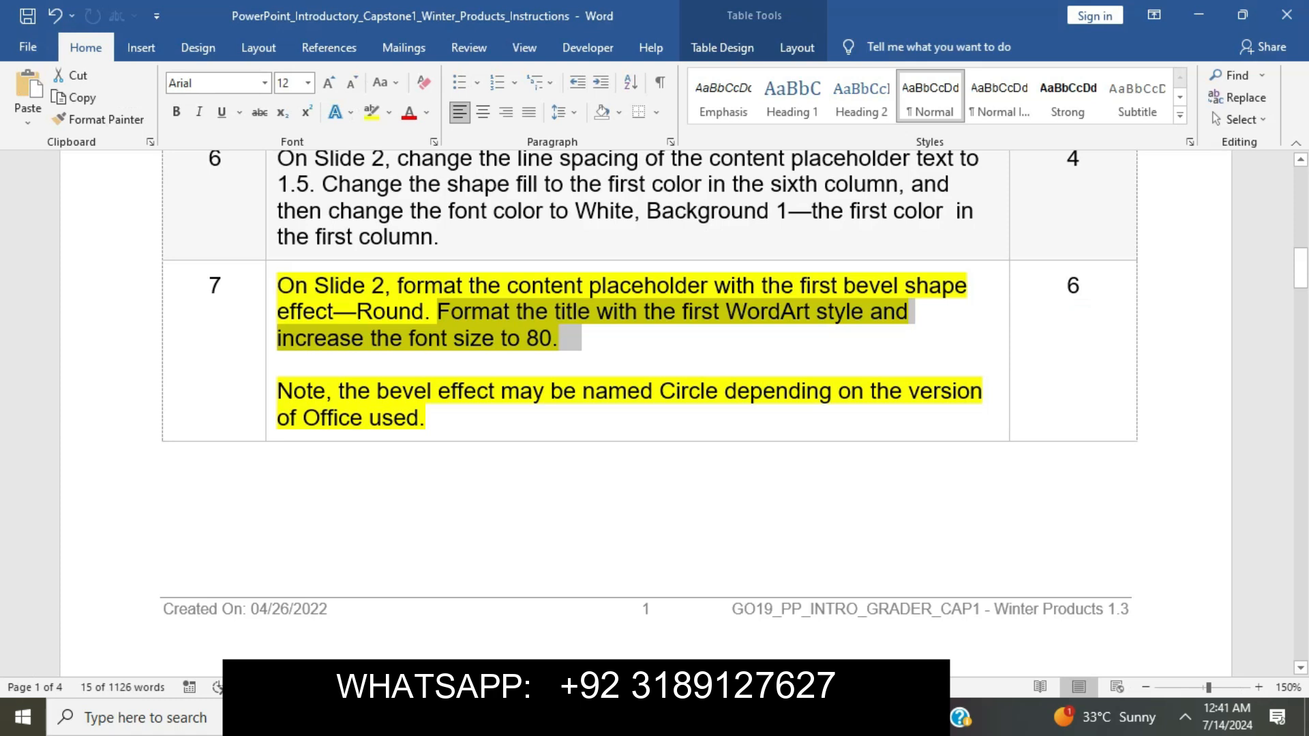
# Clear step 7's yellow highlight and highlight step 8's instruction in yellow.
pyautogui.click(426, 418)
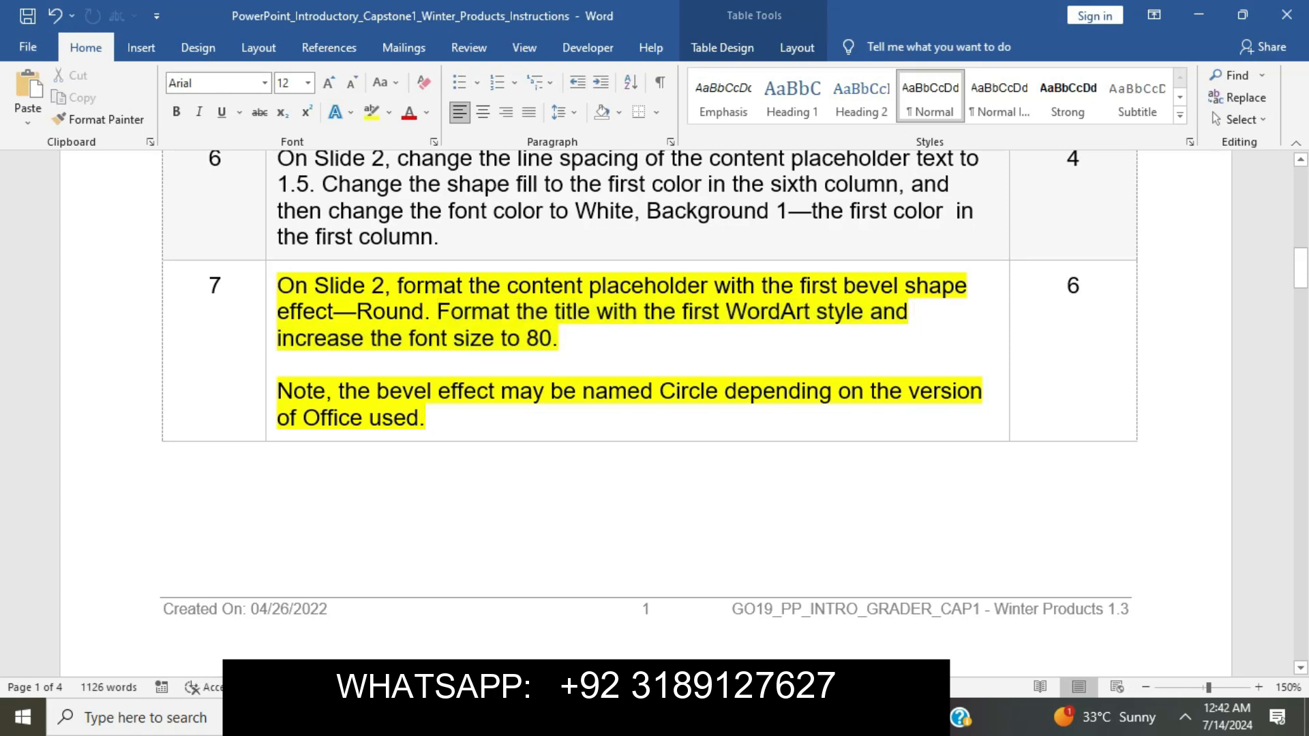
pyautogui.click(270, 286)
pyautogui.click(346, 255)
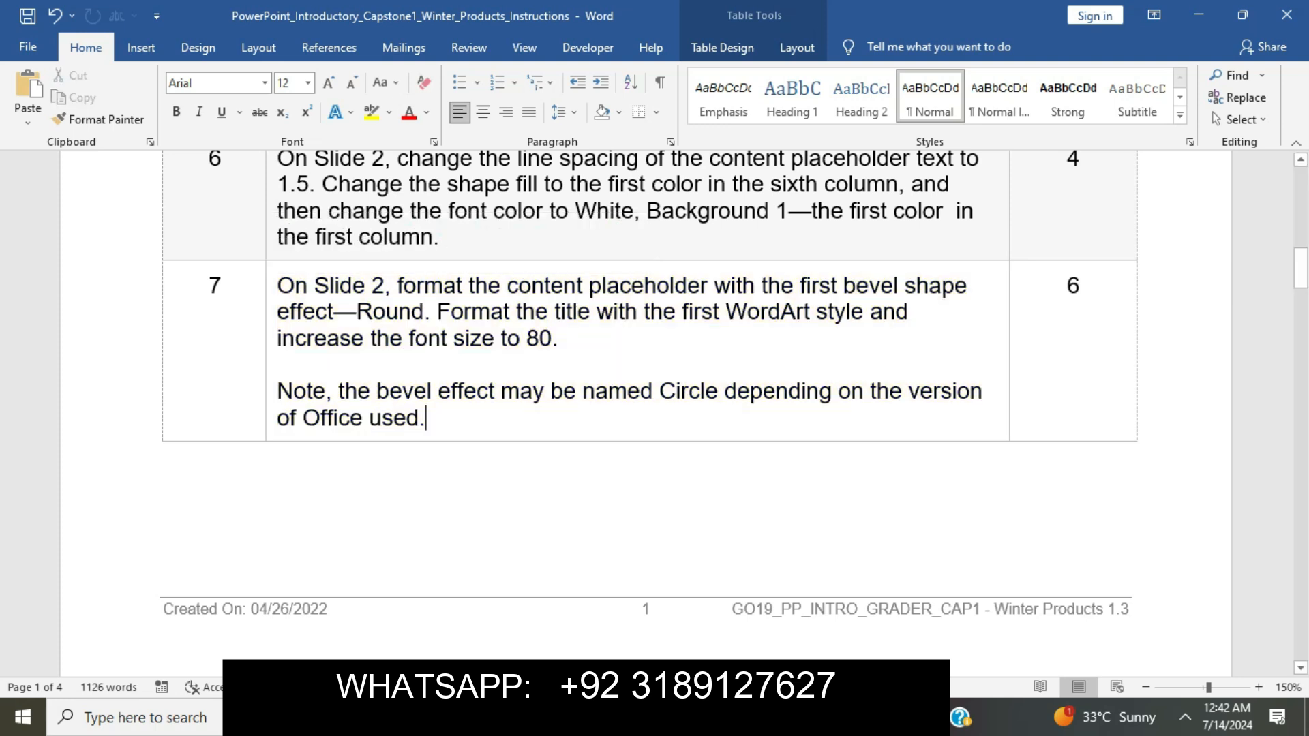
pyautogui.scroll(-8, 648, 408)
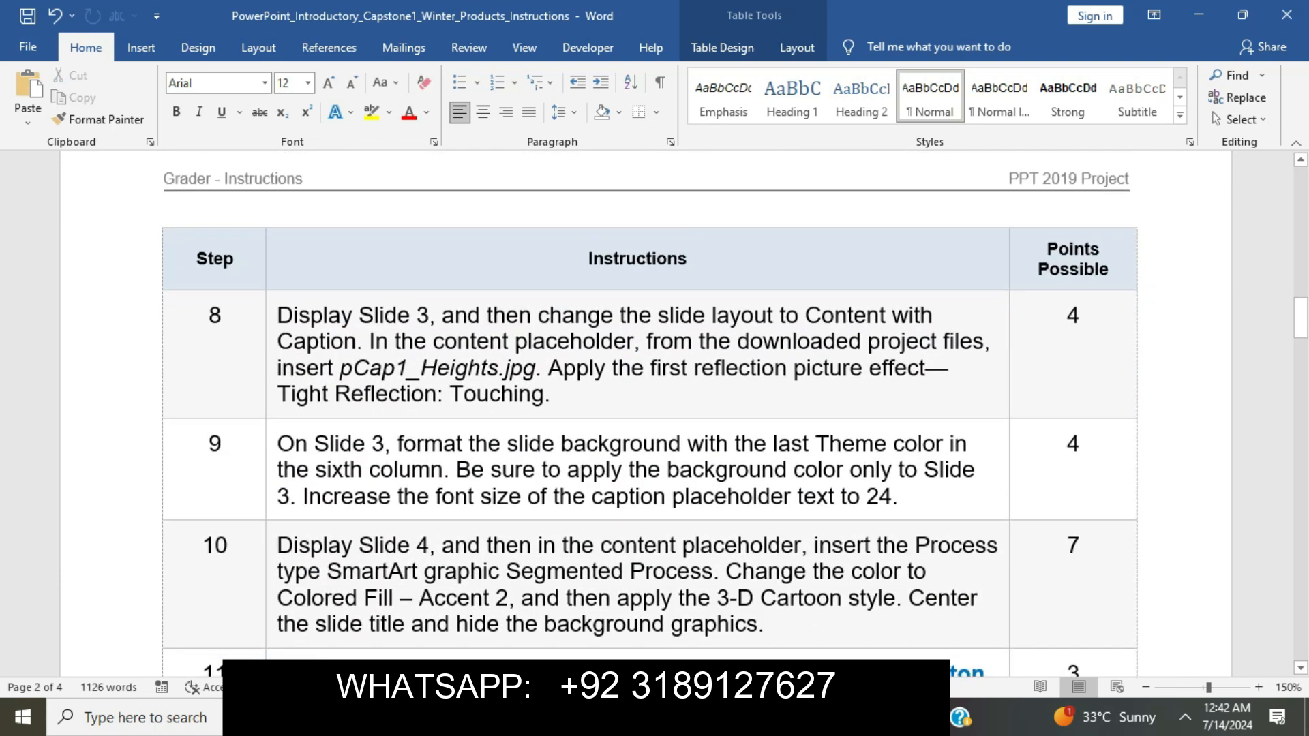
pyautogui.click(270, 313)
pyautogui.click(347, 281)
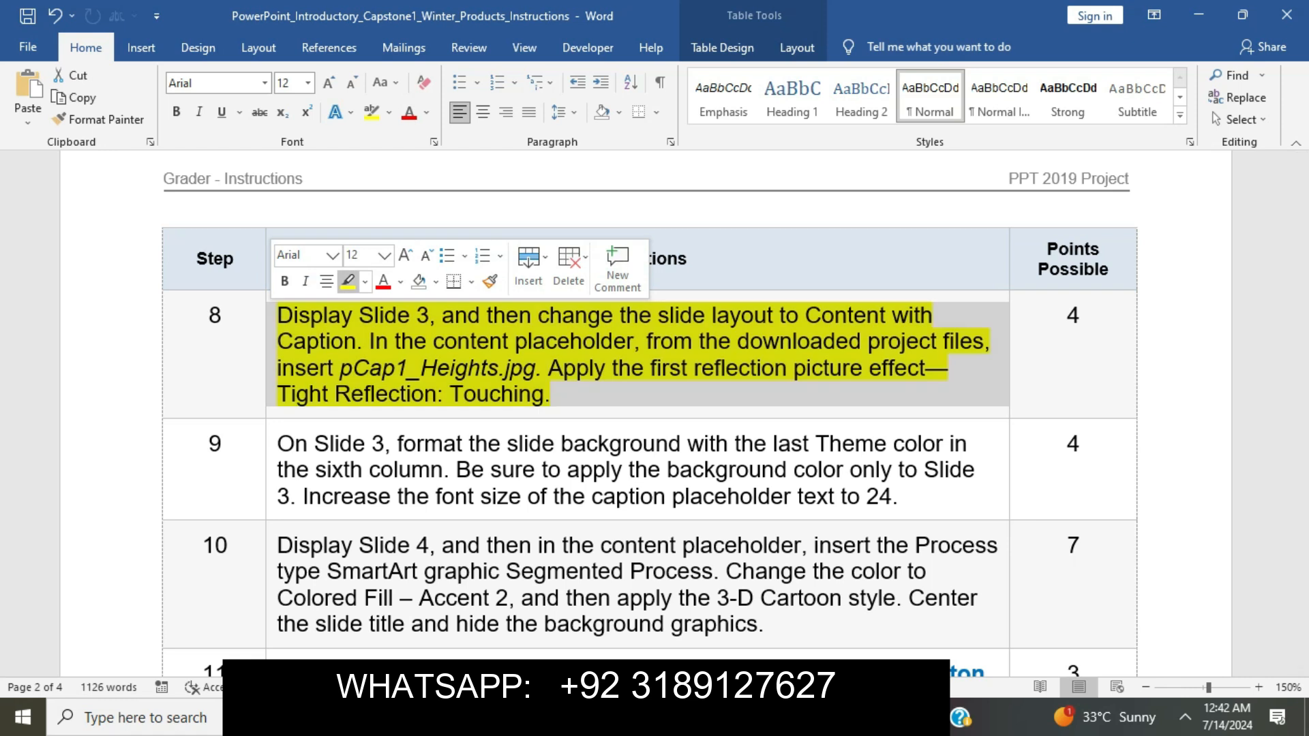
pyautogui.click(421, 368)
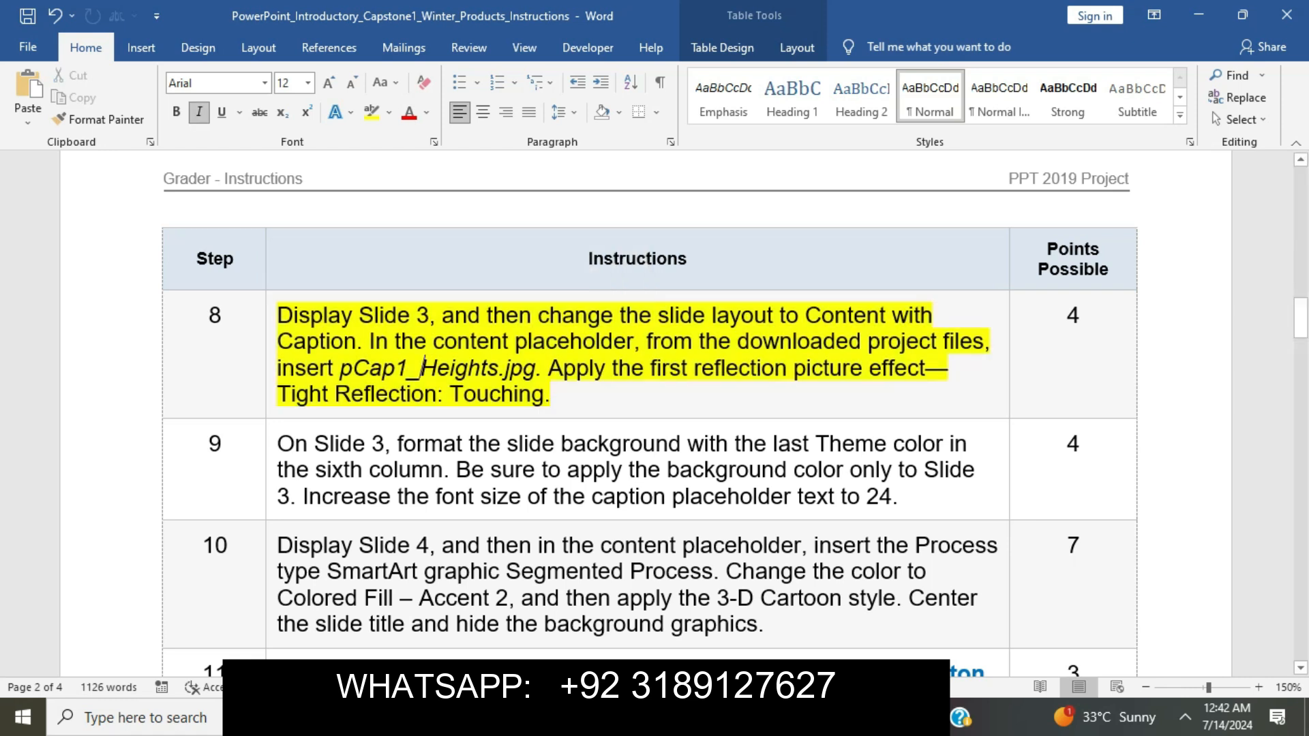